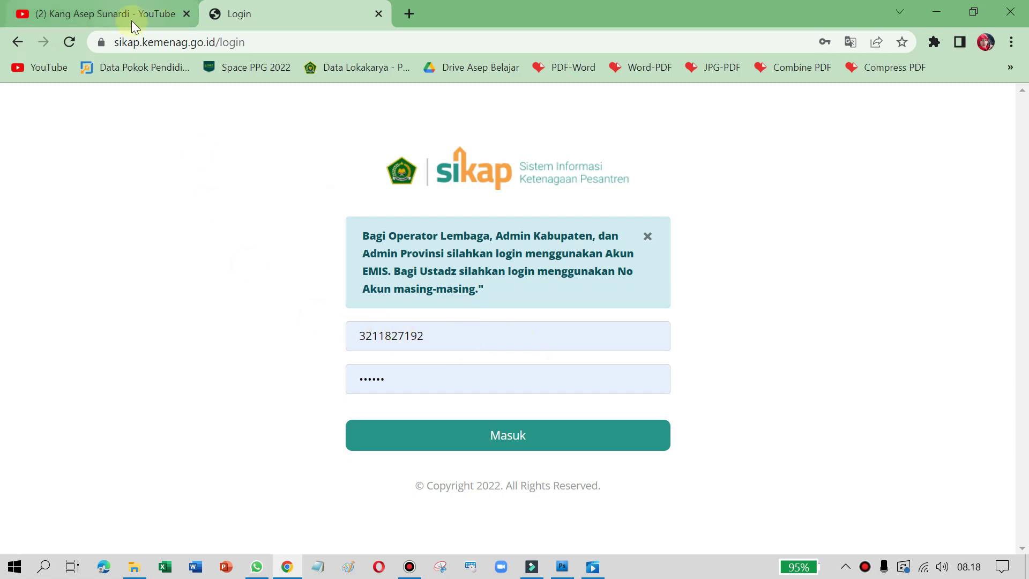
Step: Switch to the YouTube channel videos tab
click(93, 9)
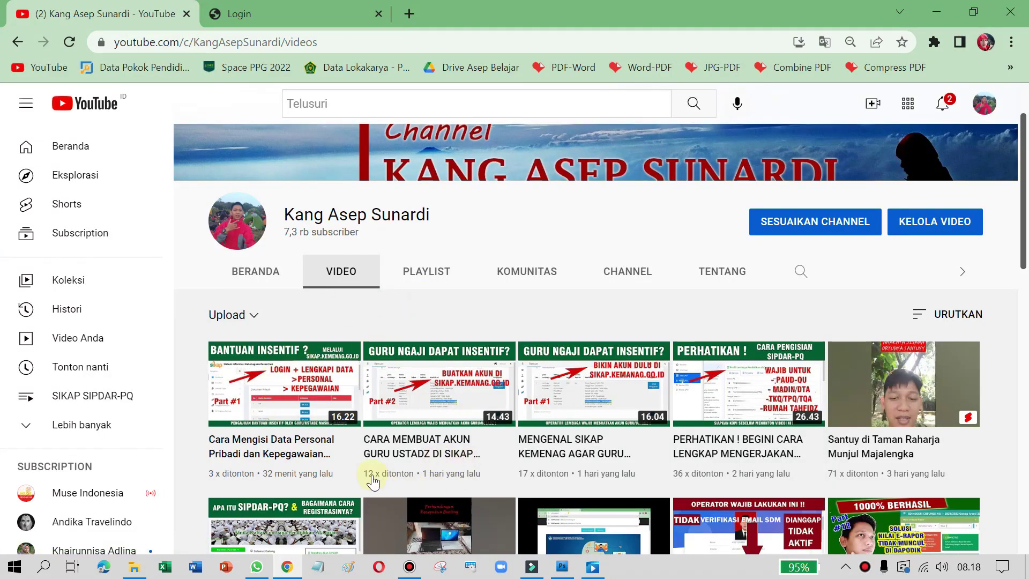
Step: Scroll through the channel's video list, then return to the SIKAP login tab
scroll(386, 423, down, 2)
scroll(386, 423, up, 2)
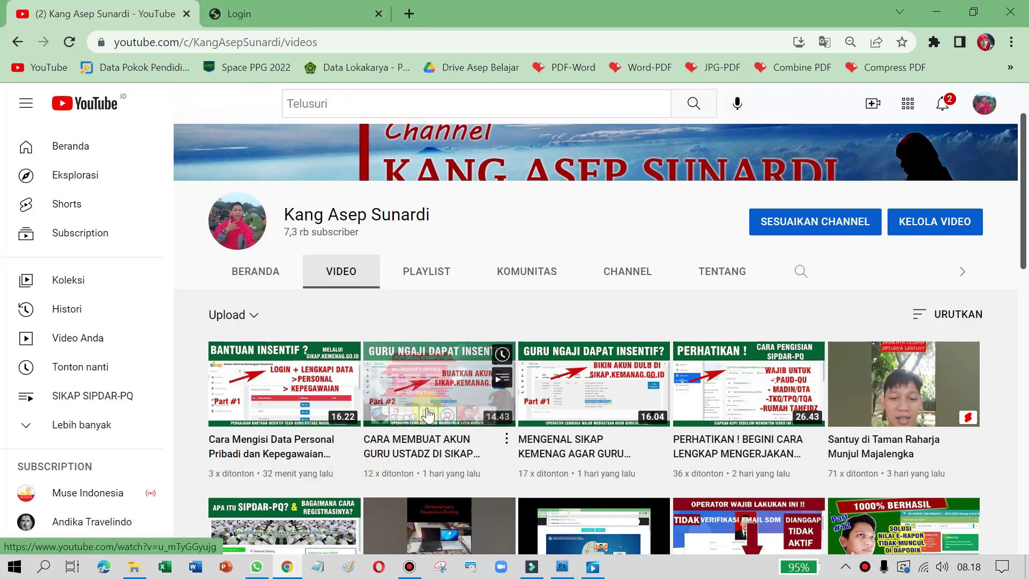
click(287, 7)
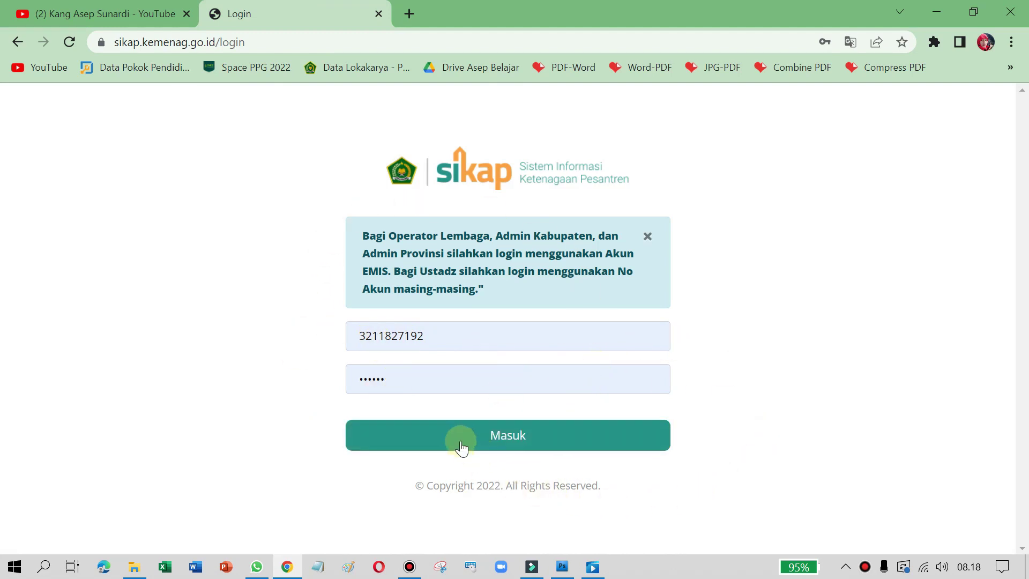
Step: Sign in and review the Personal dashboard's documents table (KTP, NPWP, Buku Rekening)
click(502, 441)
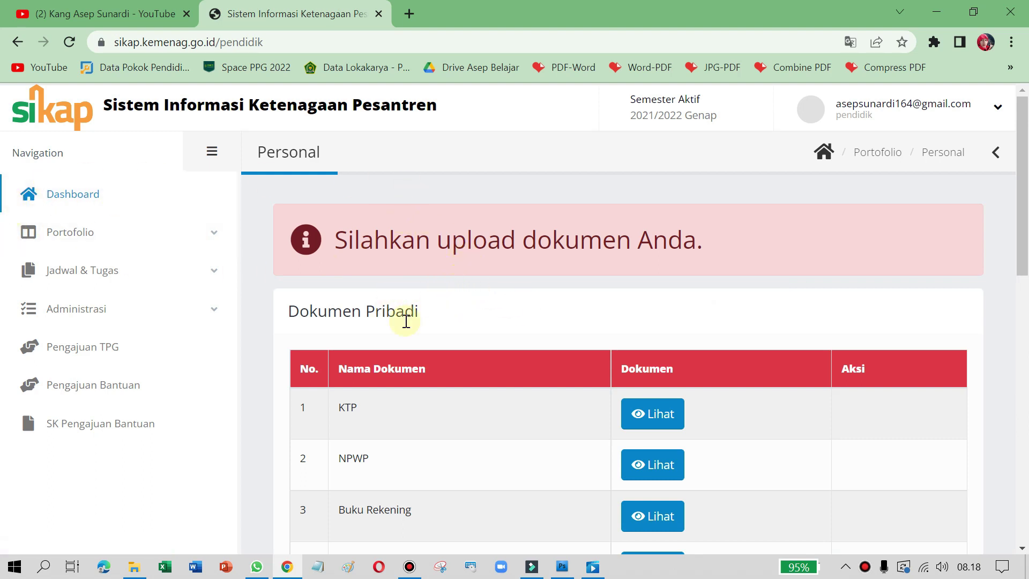
scroll(496, 307, down, 1)
scroll(499, 272, down, 2)
scroll(501, 272, up, 1)
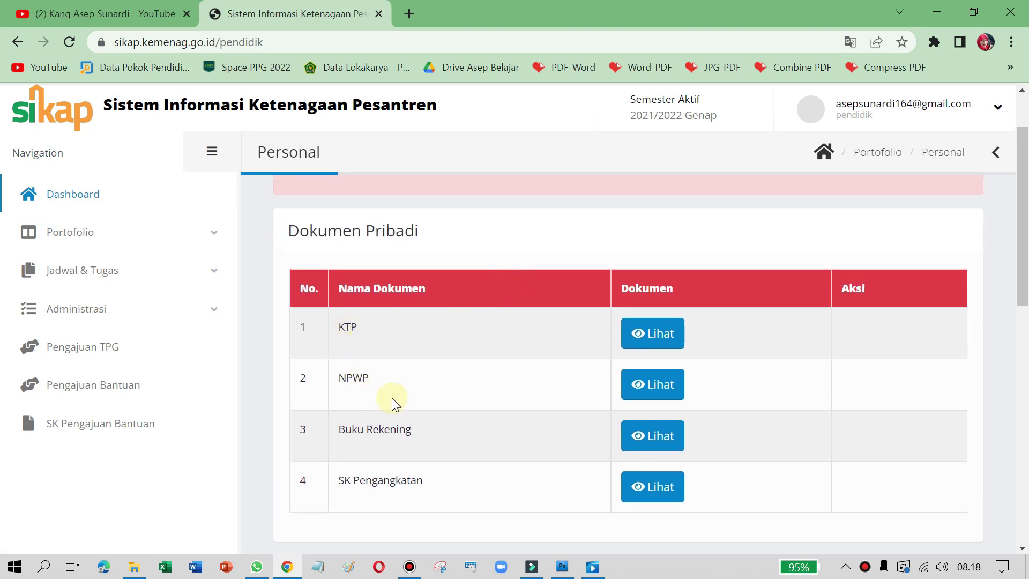
scroll(407, 428, down, 1)
scroll(381, 353, down, 2)
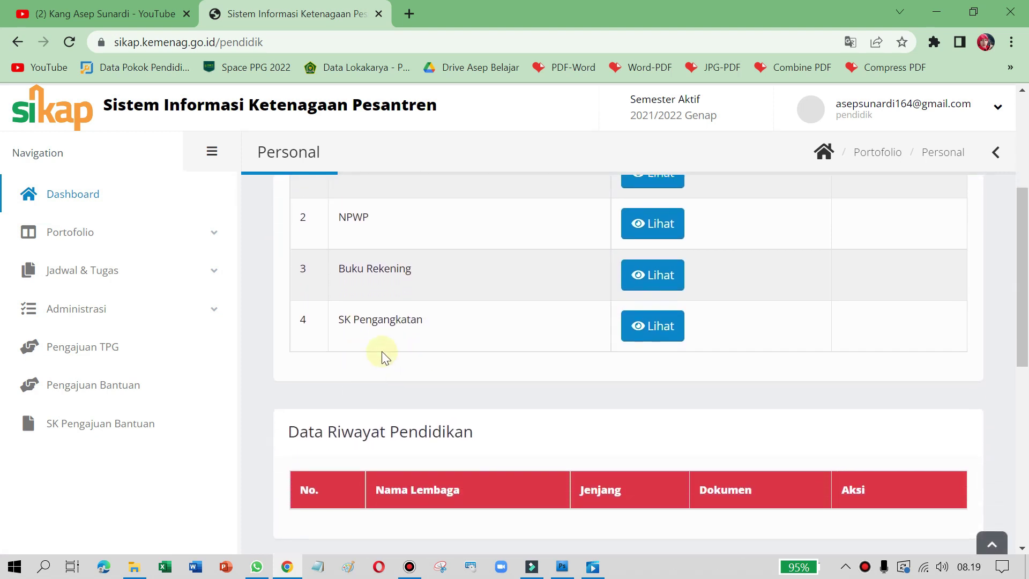
scroll(413, 377, down, 1)
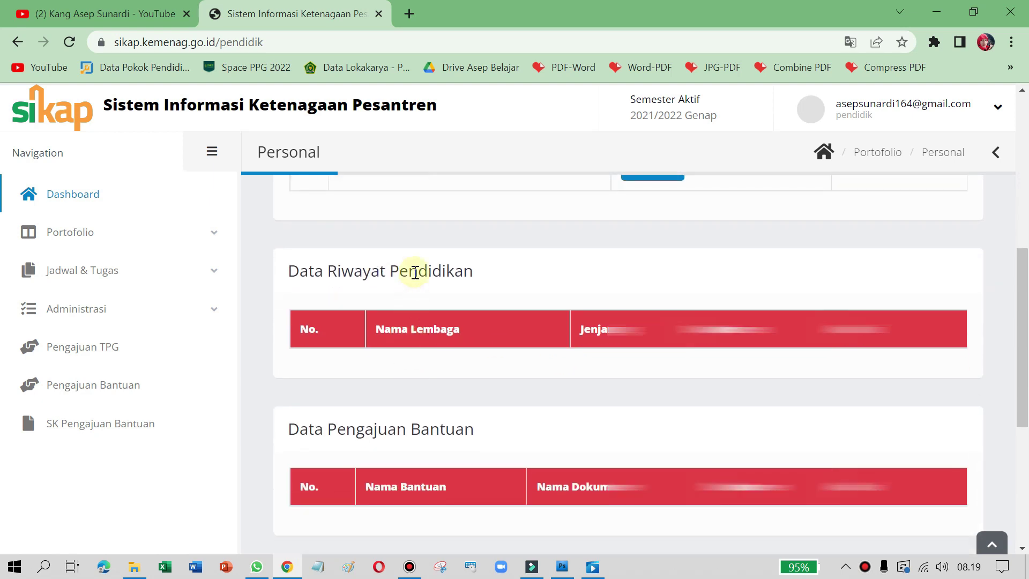
scroll(458, 378, down, 2)
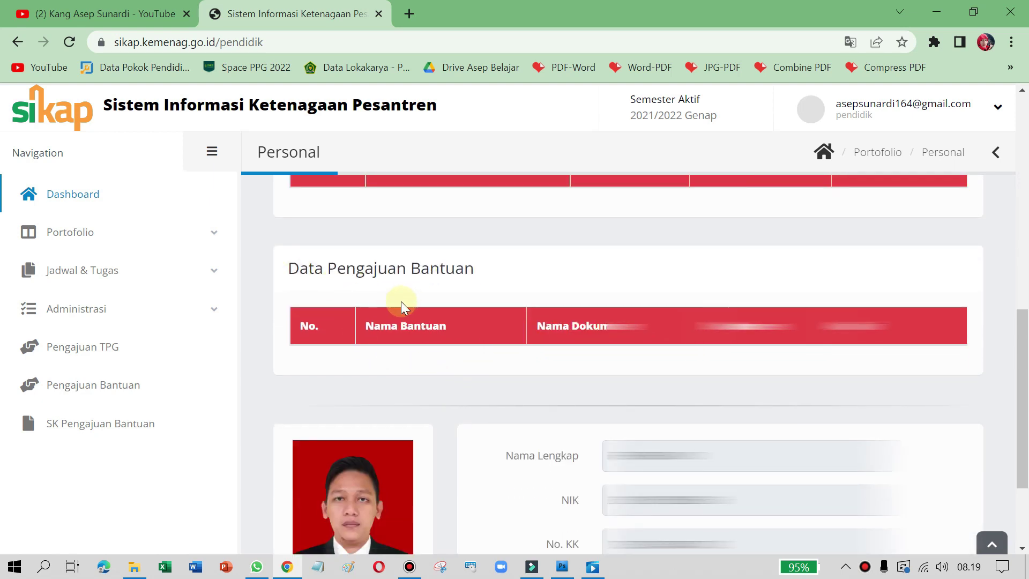
scroll(374, 316, up, 1)
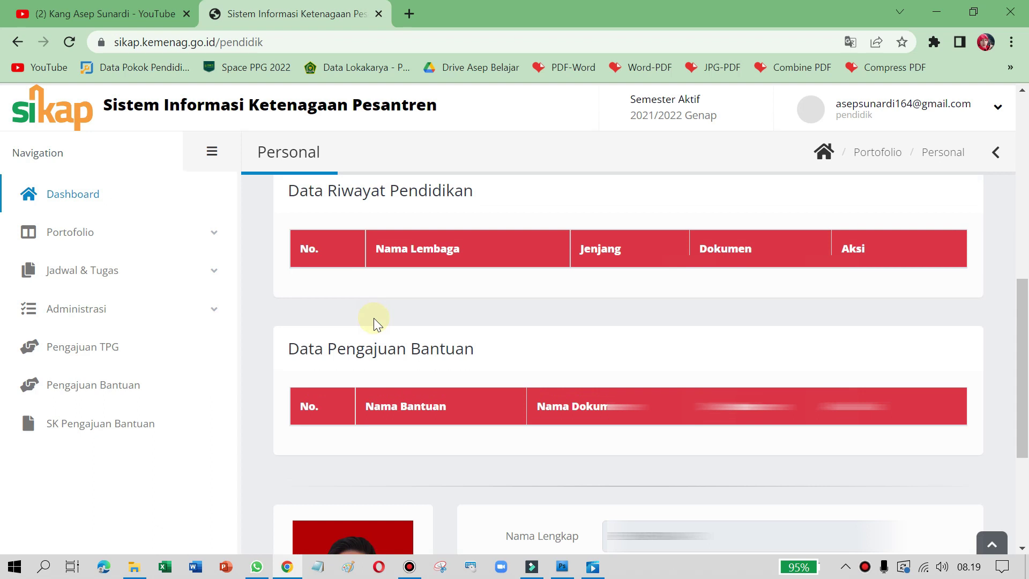
scroll(374, 317, down, 3)
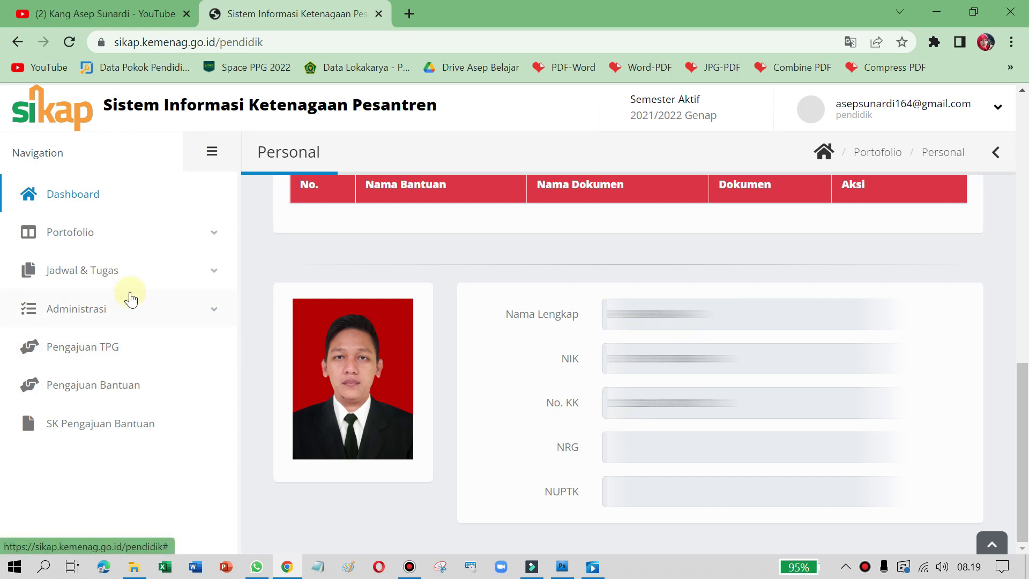
scroll(252, 268, up, 2)
scroll(253, 267, up, 8)
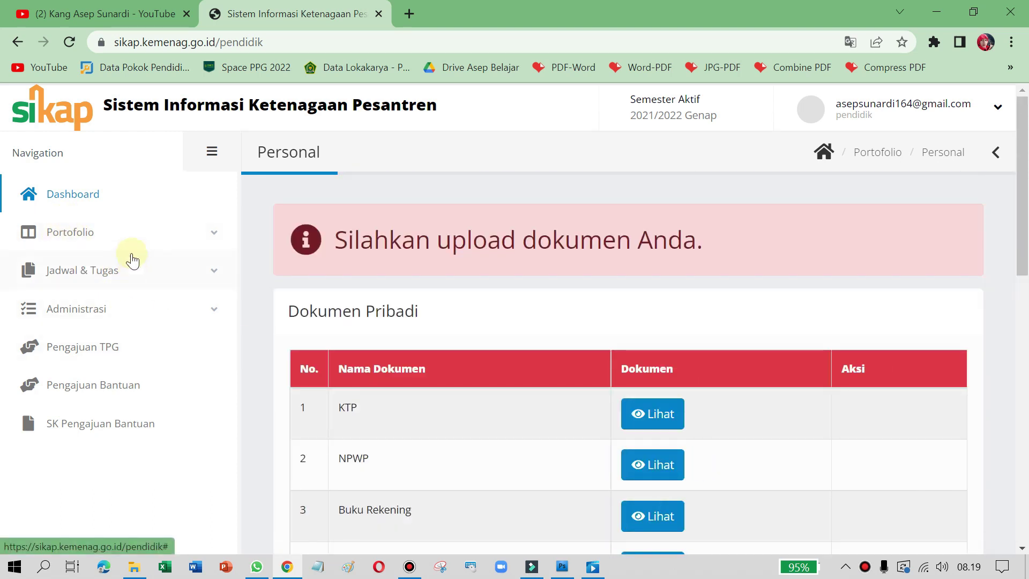
Step: Visit the Portofolio Personal, Kepegawaian and Pendidikan pages, then bring up the Ijazah Sekolah folder
click(71, 243)
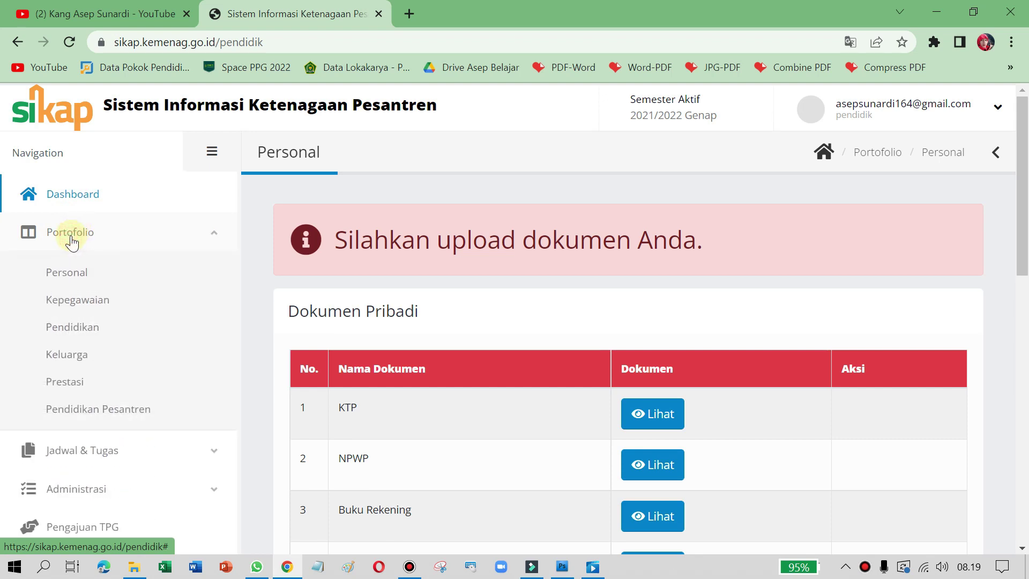
click(59, 276)
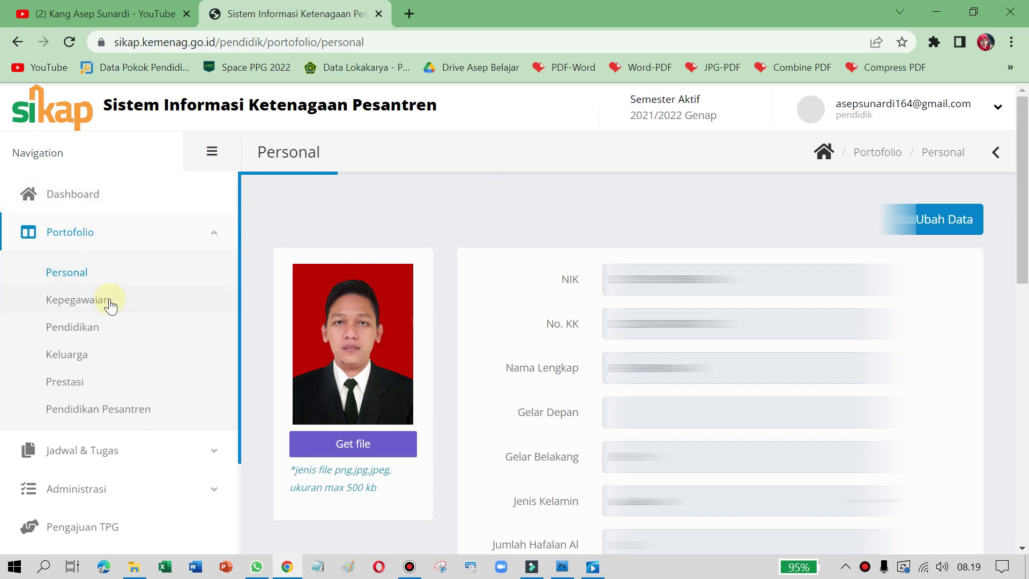
click(81, 300)
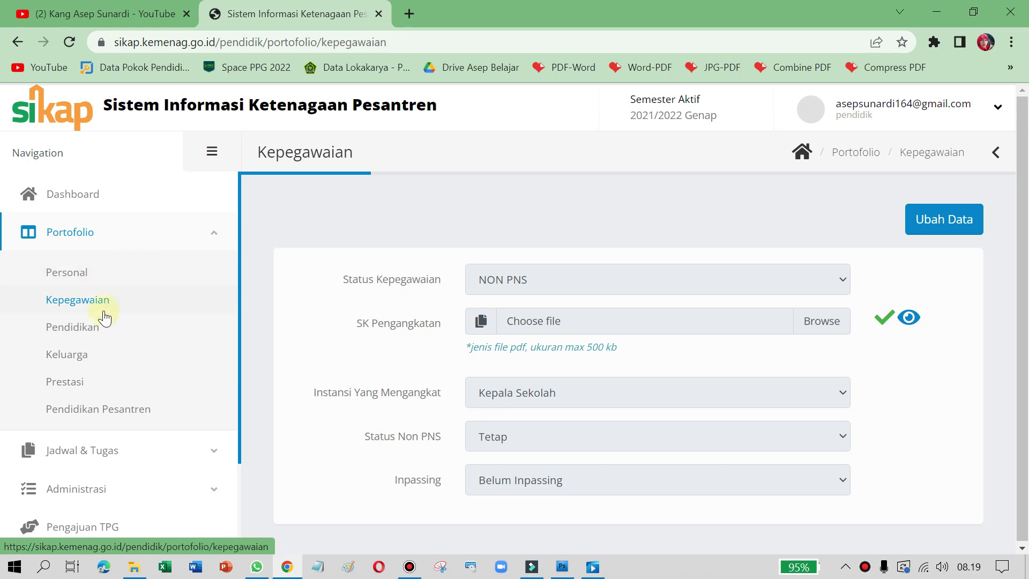
click(71, 336)
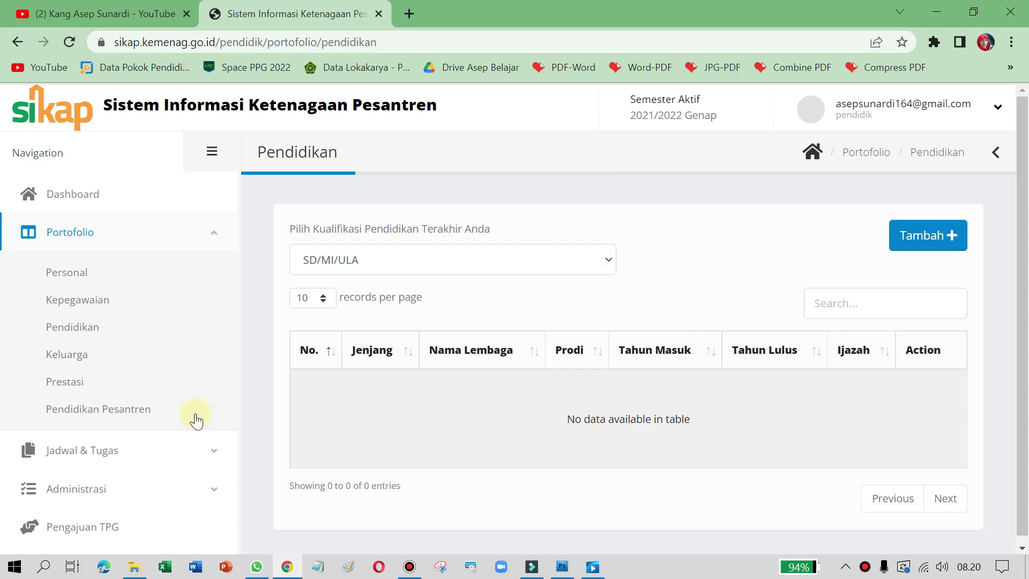
click(134, 566)
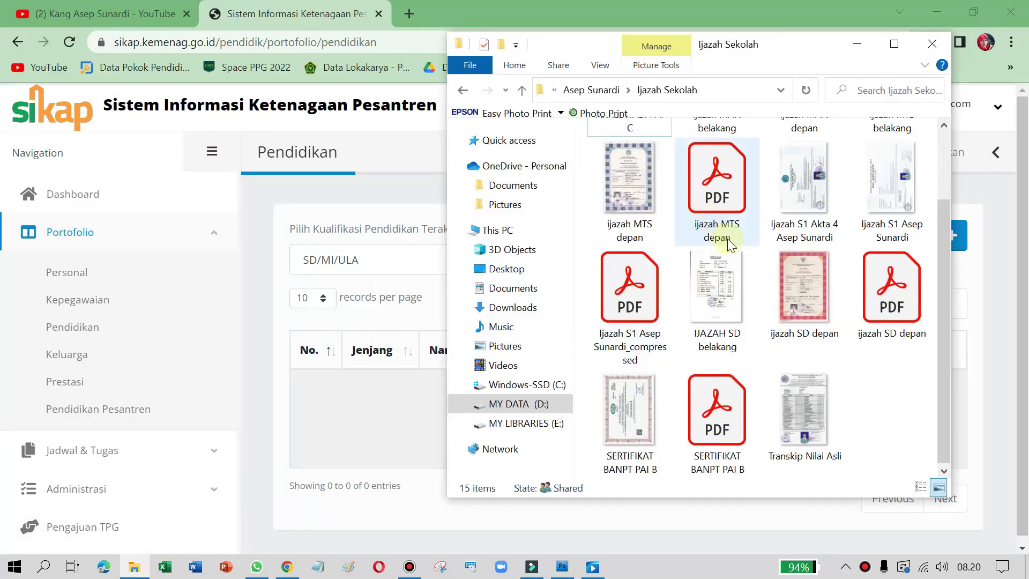
Step: Glance over the Ijazah Sekolah folder and minimize it
scroll(728, 243, up, 2)
scroll(721, 257, down, 2)
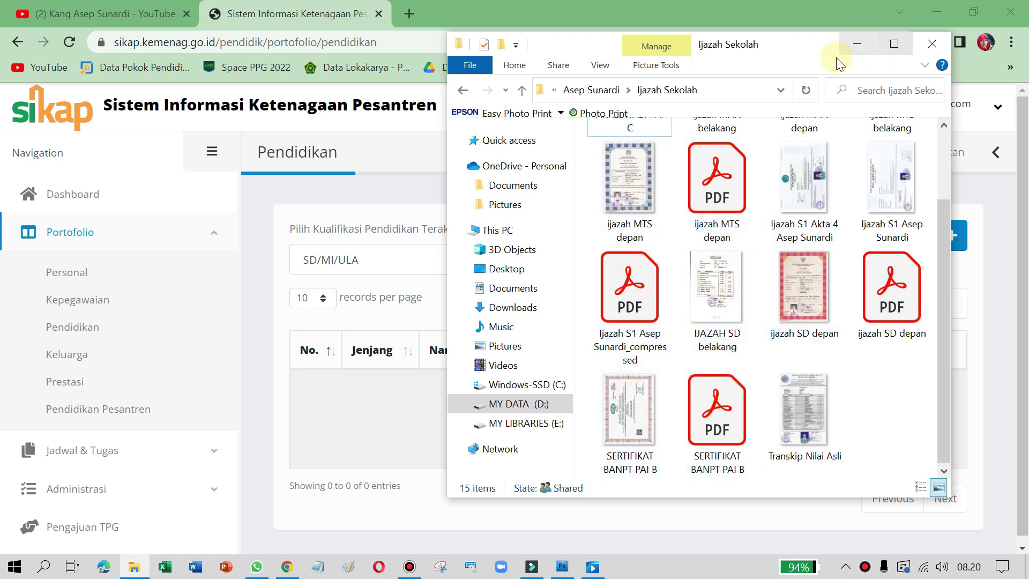
click(856, 44)
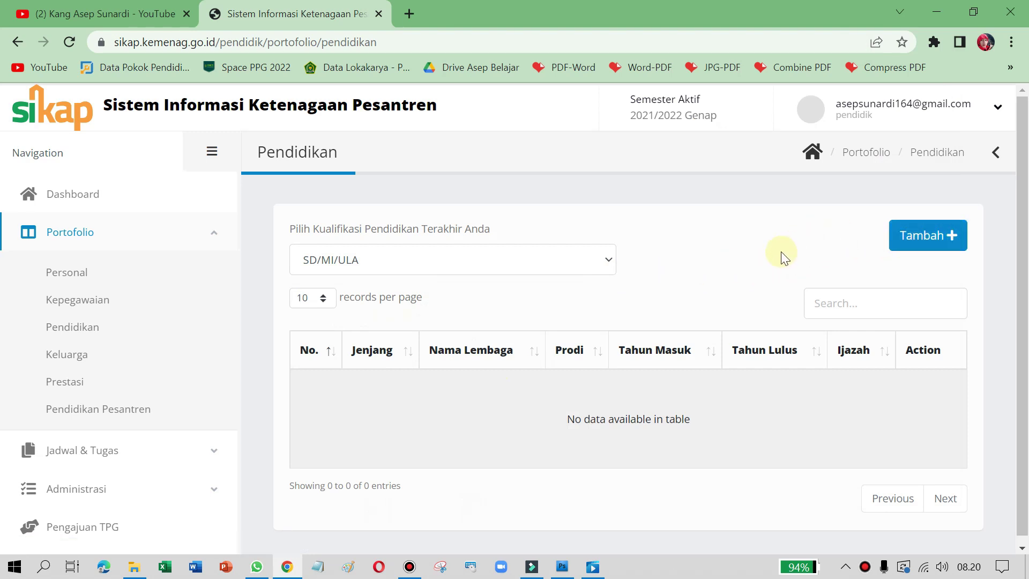
Step: Start a new education entry: level SD/MI/ULA/Paket A, institution SDN Cipayung 03, Prodi 0
click(921, 237)
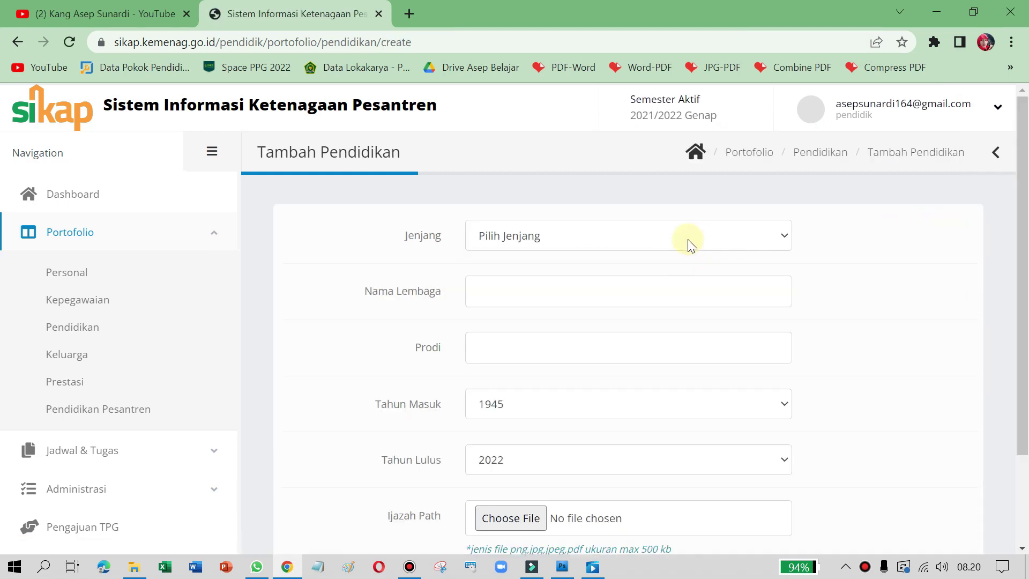
click(655, 235)
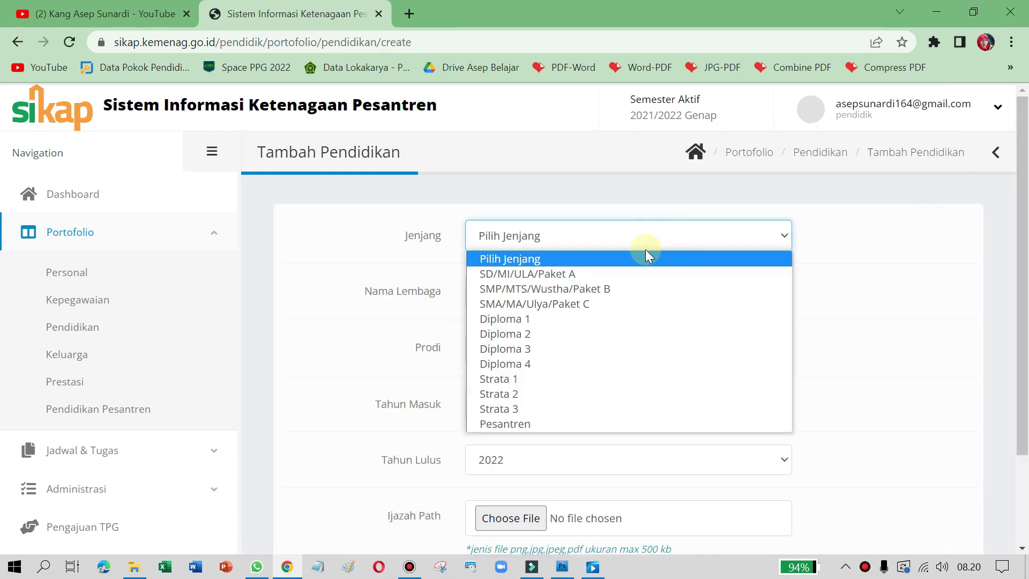
click(631, 272)
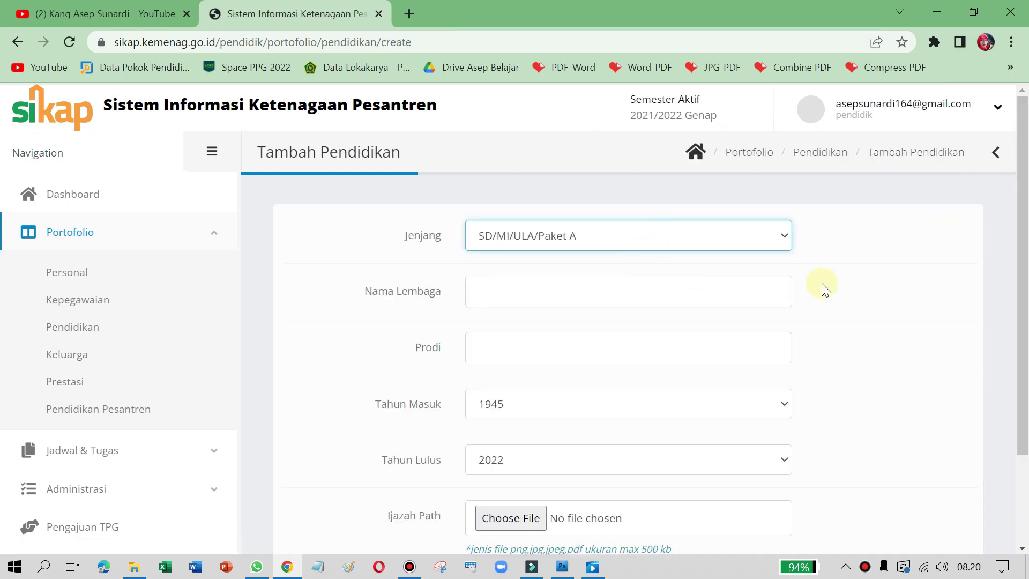
click(583, 289)
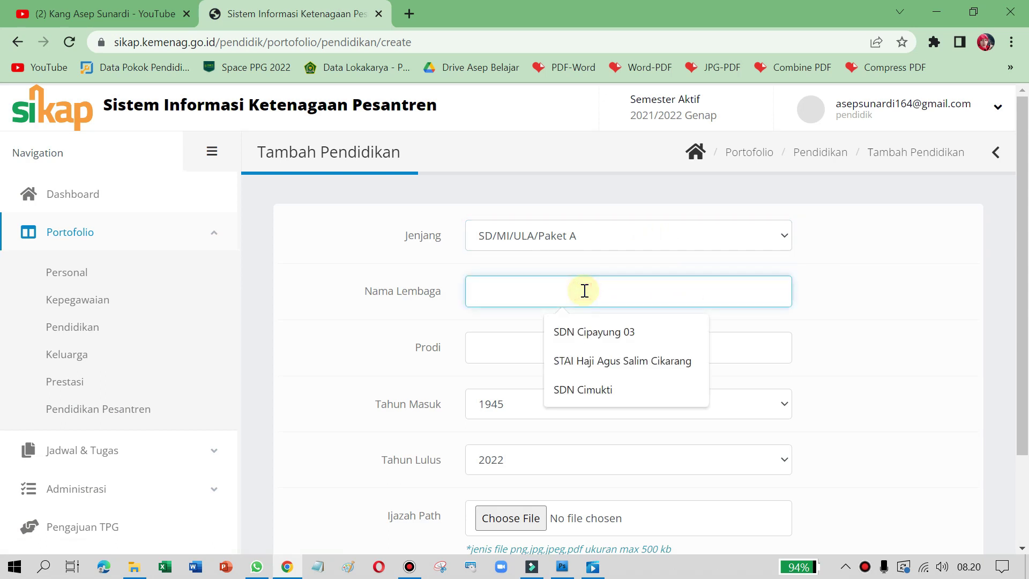
click(587, 336)
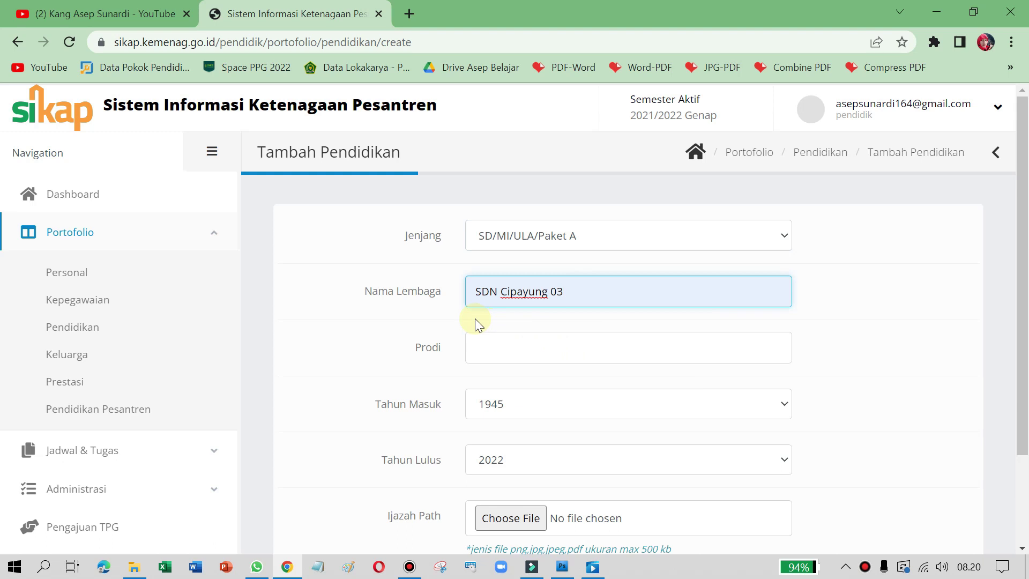
click(525, 355)
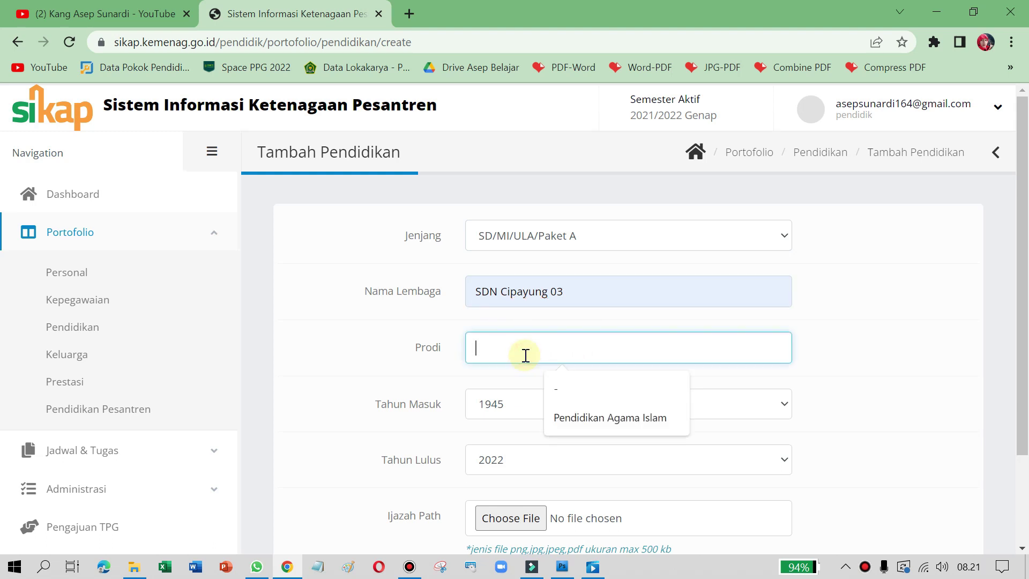
text(0)
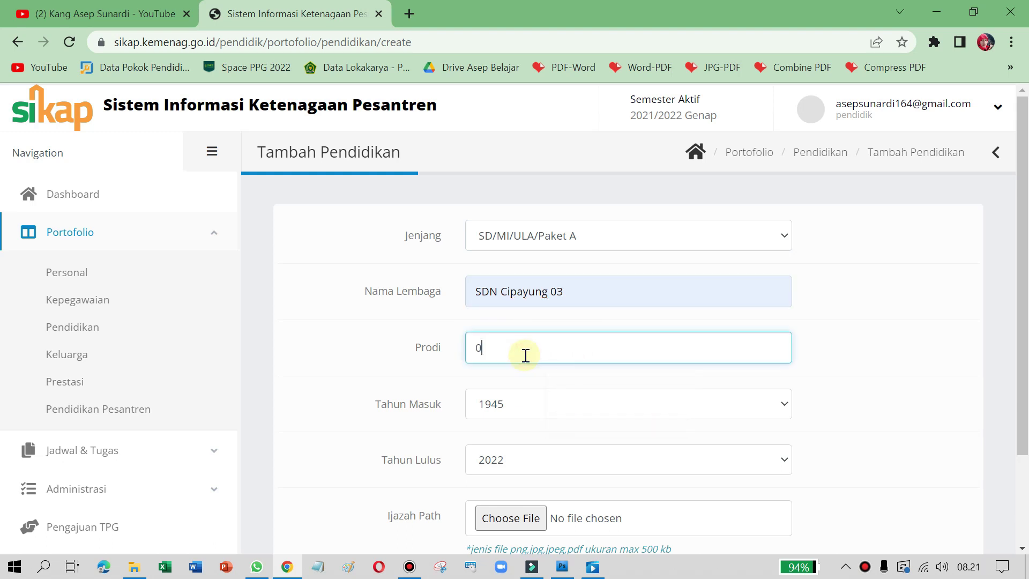
Step: Pick 1999 as the entry year (Tahun Masuk)
scroll(630, 300, down, 1)
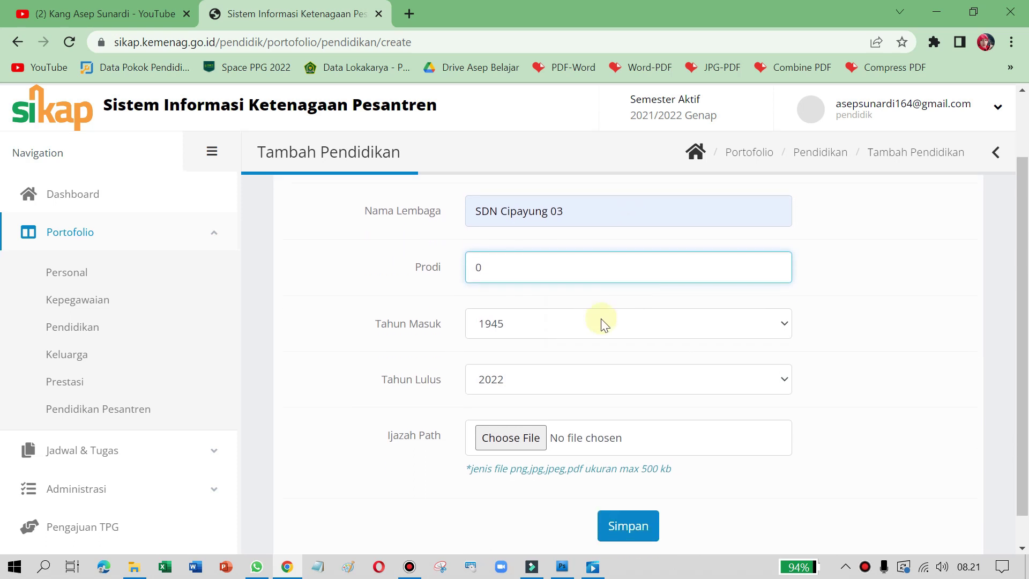
click(559, 323)
scroll(555, 131, down, 10)
scroll(549, 233, down, 3)
scroll(549, 250, up, 15)
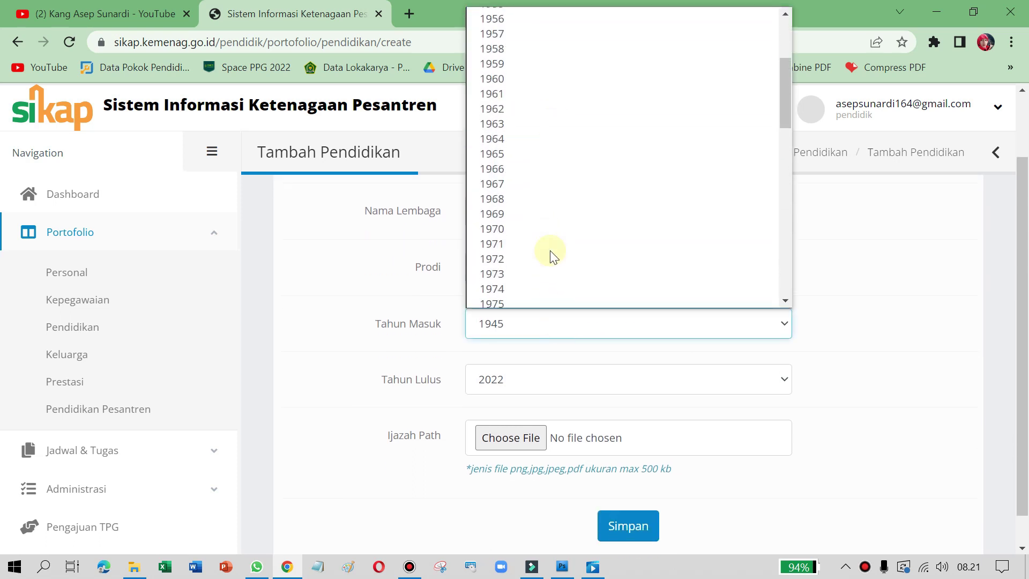
scroll(562, 206, down, 14)
scroll(562, 209, up, 13)
scroll(562, 201, down, 18)
scroll(557, 204, up, 7)
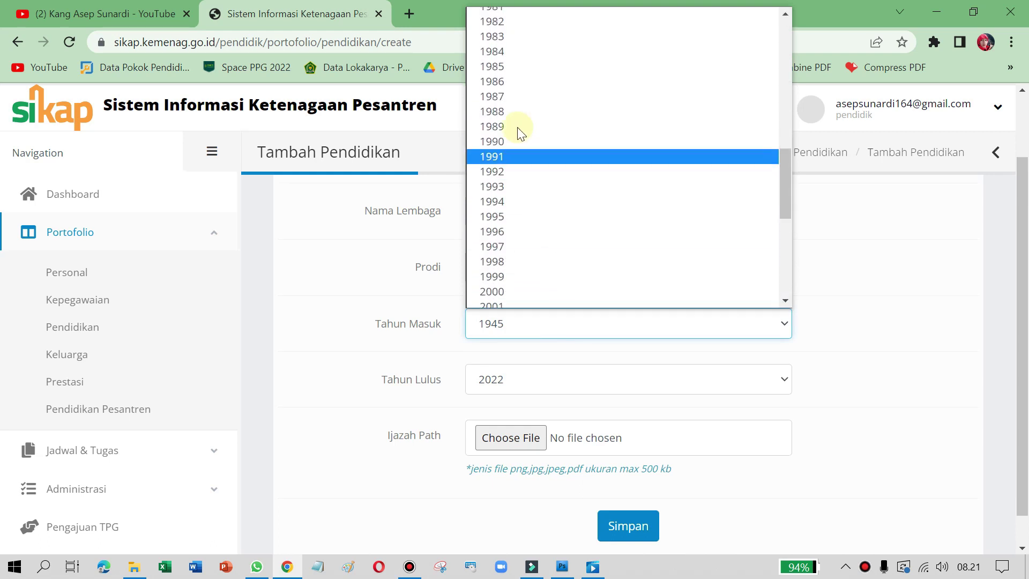
click(530, 276)
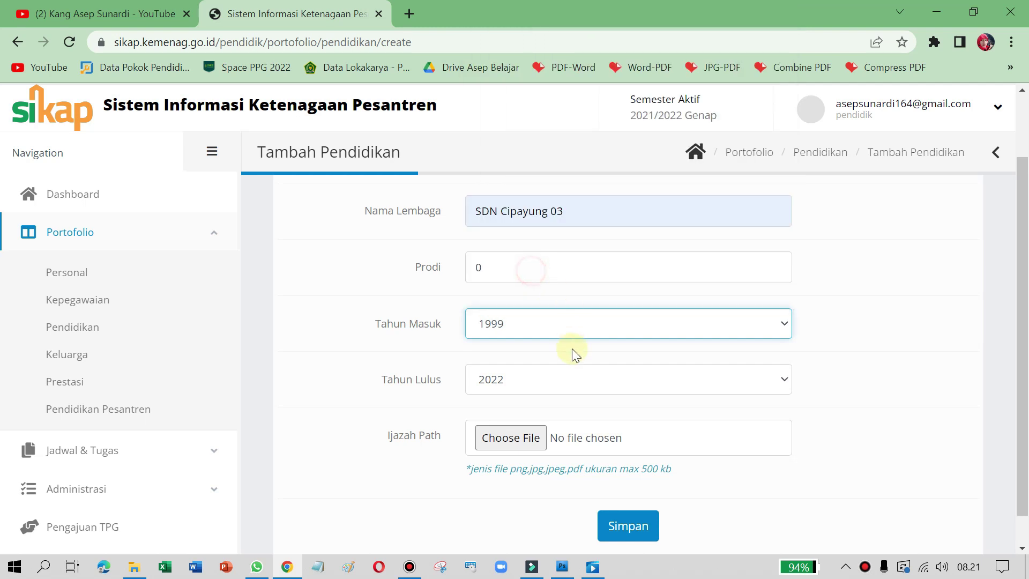
Step: Pick 2005 as the graduation year (Tahun Lulus)
click(554, 384)
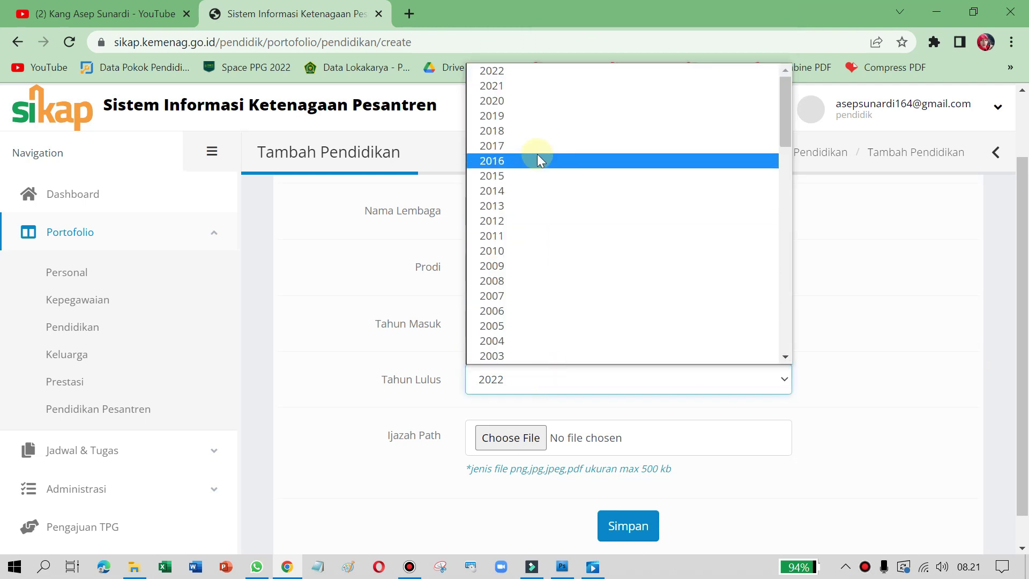
scroll(545, 208, down, 7)
scroll(549, 241, down, 4)
scroll(552, 268, up, 10)
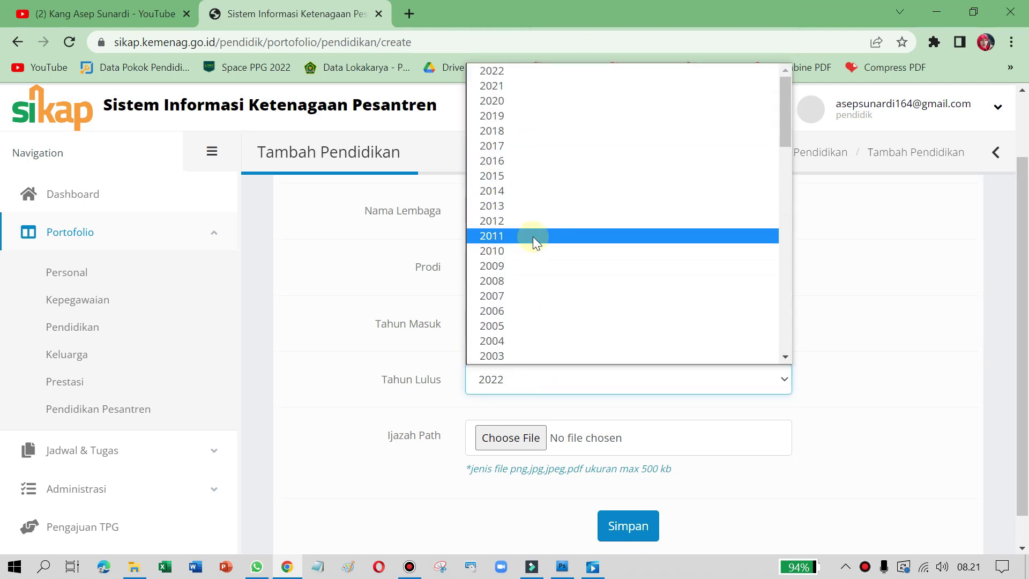
scroll(590, 330, down, 4)
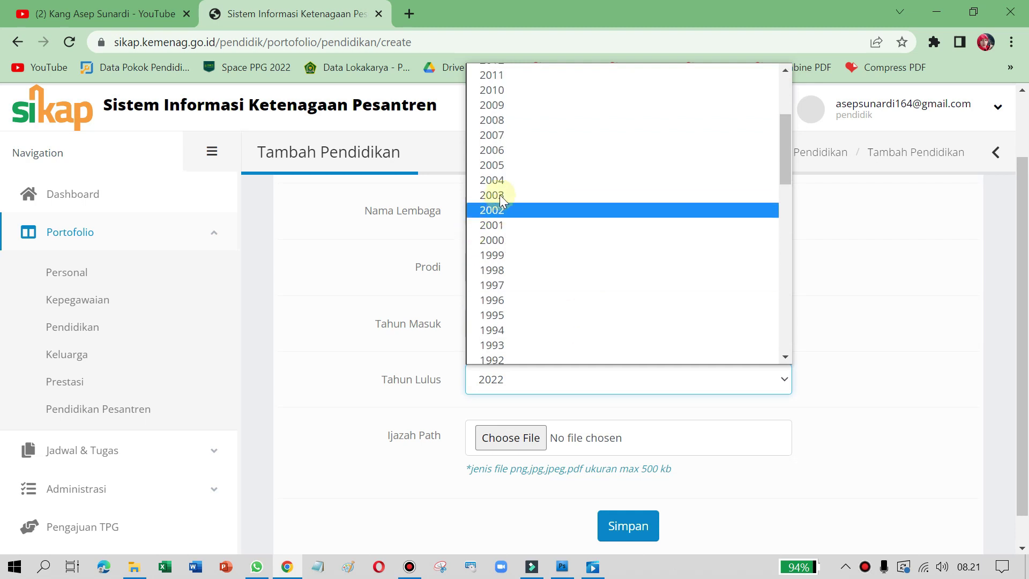
click(513, 166)
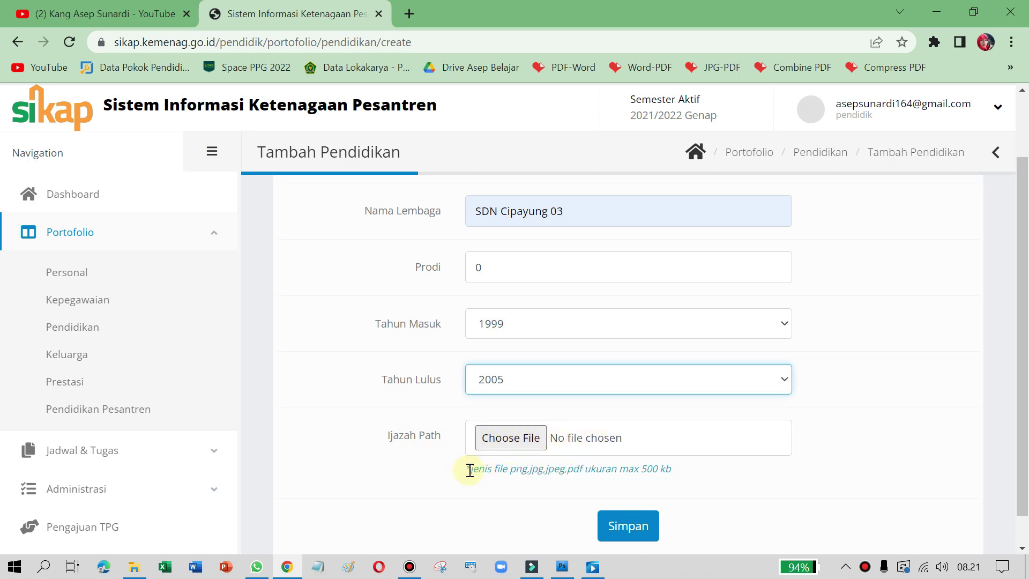
Step: Highlight the file requirements note, pointing out pdf as an allowed type
drag(471, 470, 527, 482)
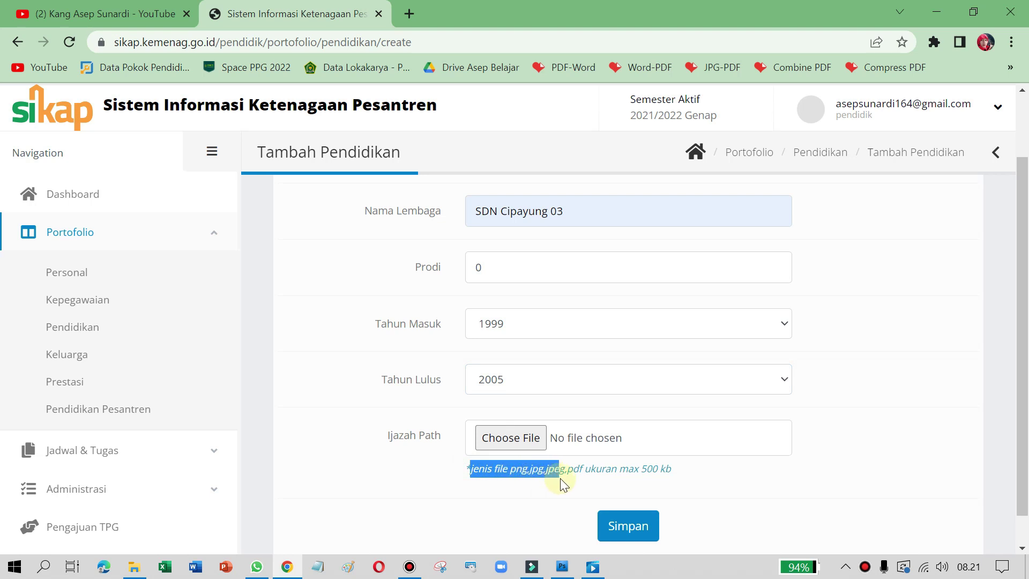
drag(581, 474, 683, 480)
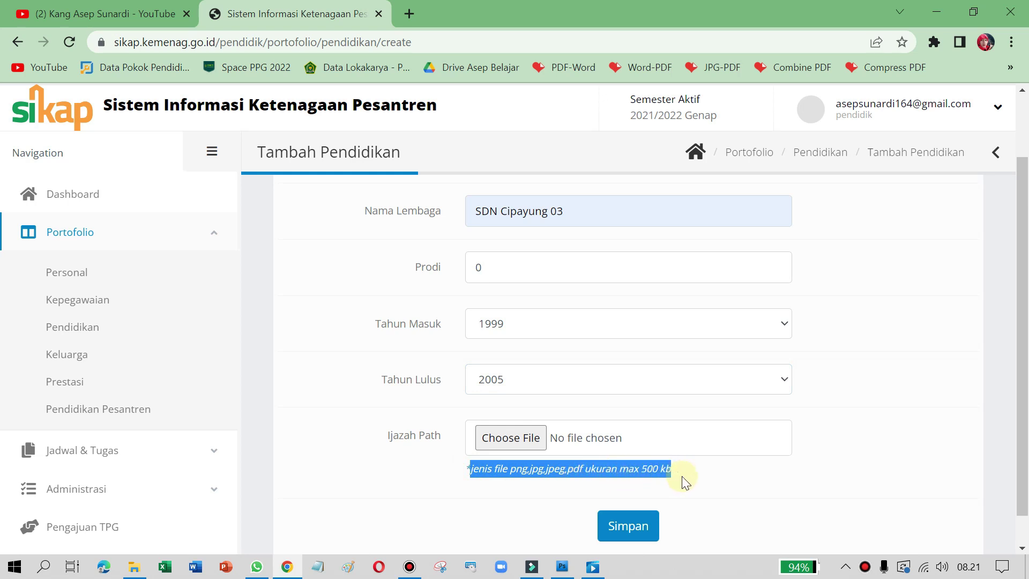
click(682, 472)
drag(566, 470, 659, 472)
click(688, 472)
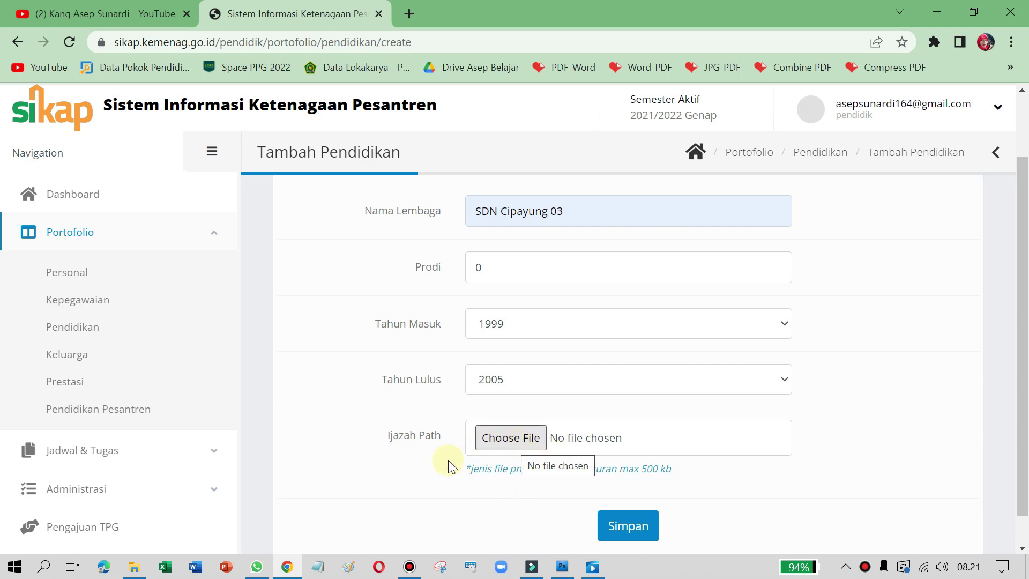
Step: Attach ijazah SD depan.pdf from D: > .PTK File Scan > Ijazah Sekolah as the certificate
click(509, 438)
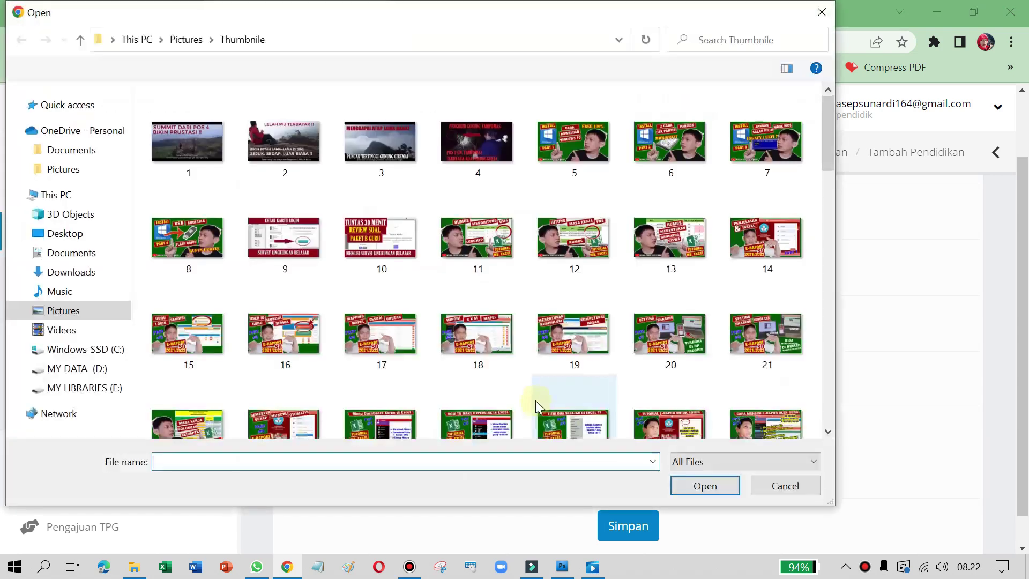
click(55, 369)
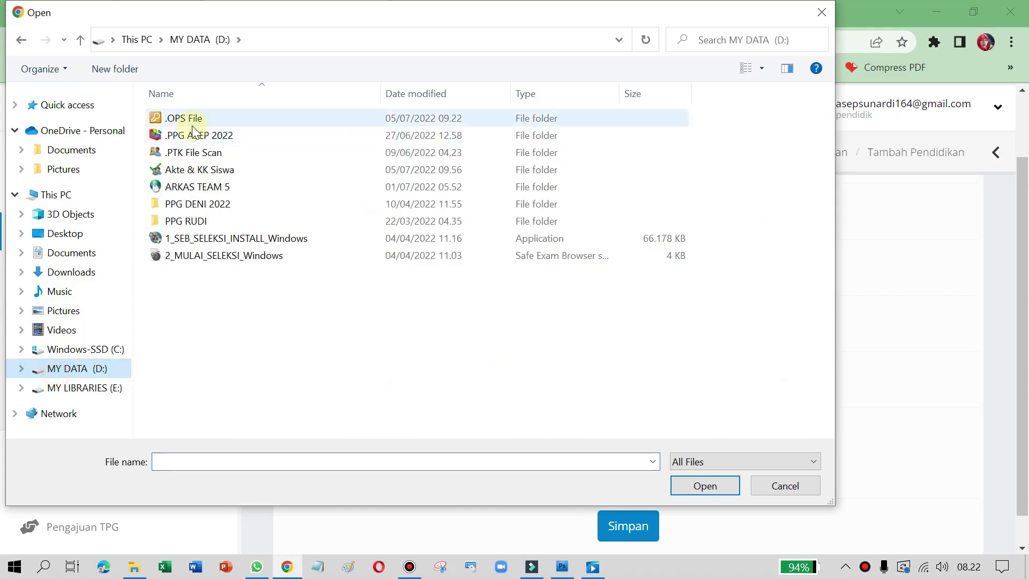
double_click(183, 151)
double_click(218, 117)
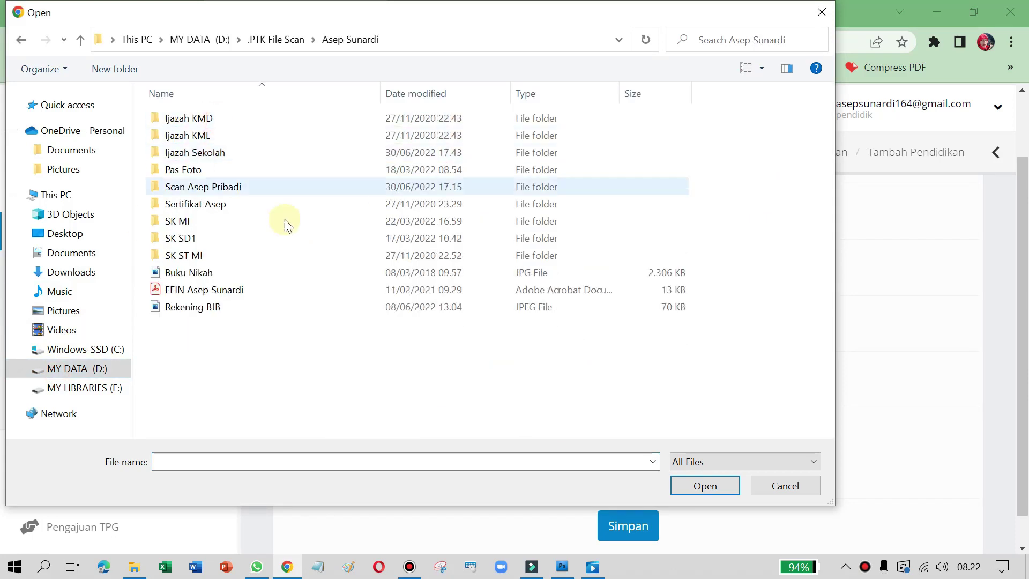
double_click(196, 155)
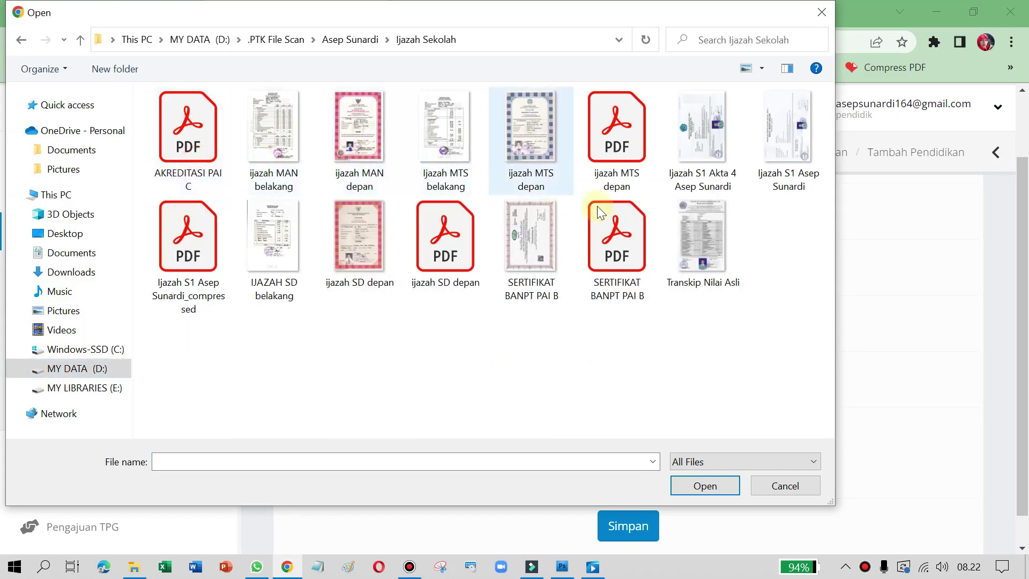
double_click(446, 252)
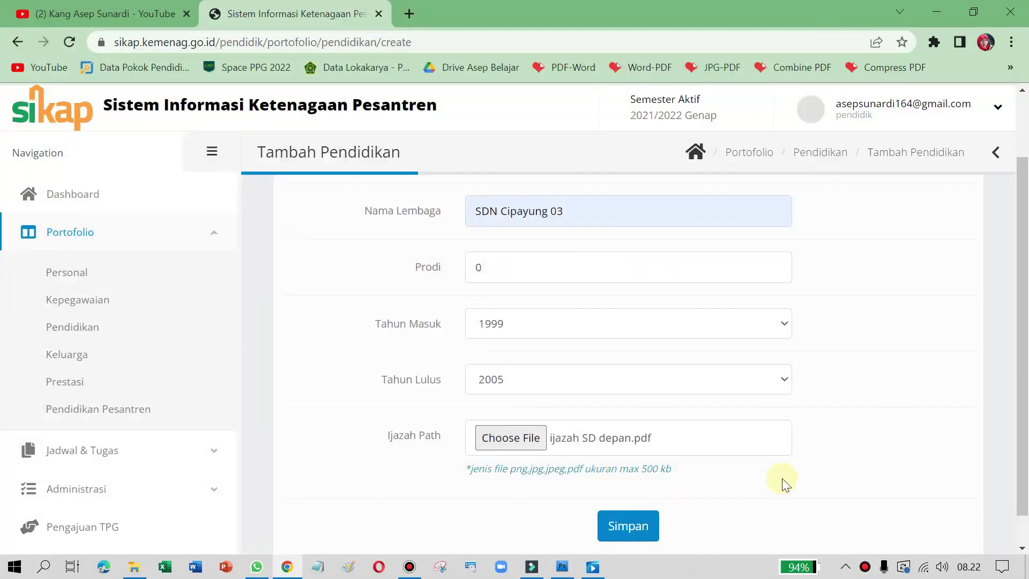
Step: Save the SDN Cipayung 03 education entry and scroll through the updated page
click(632, 533)
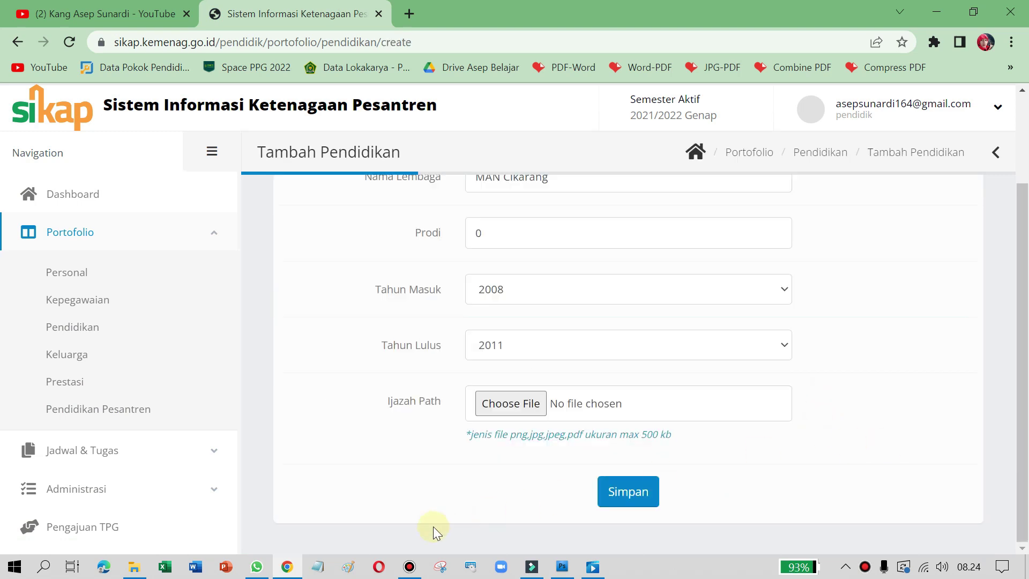
scroll(782, 399, up, 1)
scroll(793, 402, down, 1)
Step: In a new tab, search the web for 'jpg to pdf'
click(407, 12)
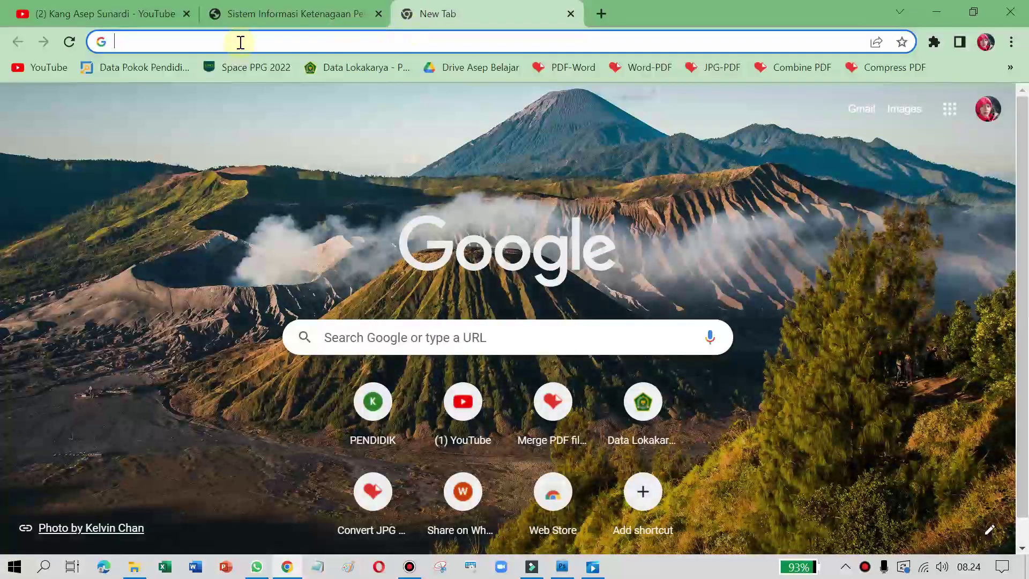
click(239, 40)
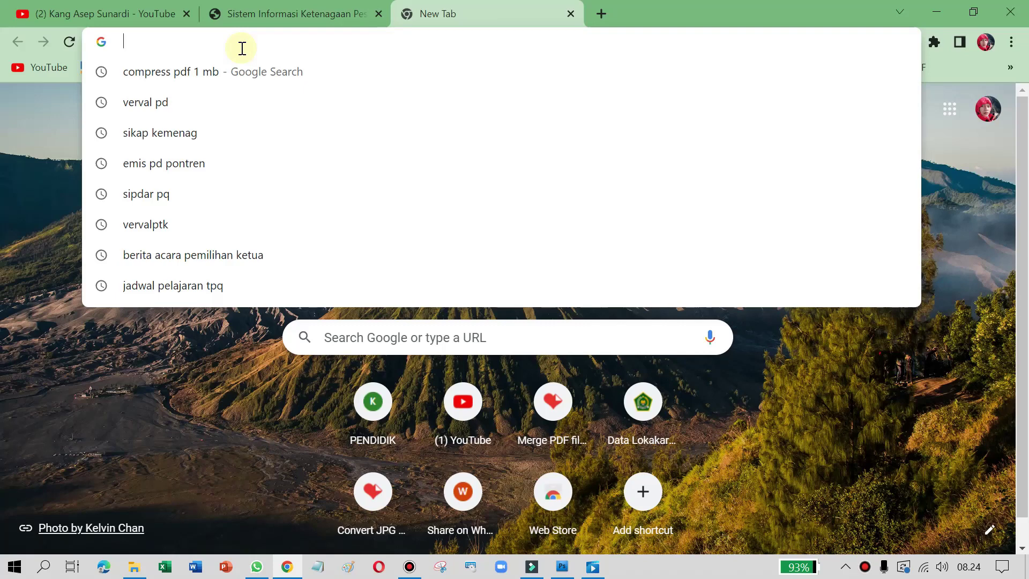
text(jp)
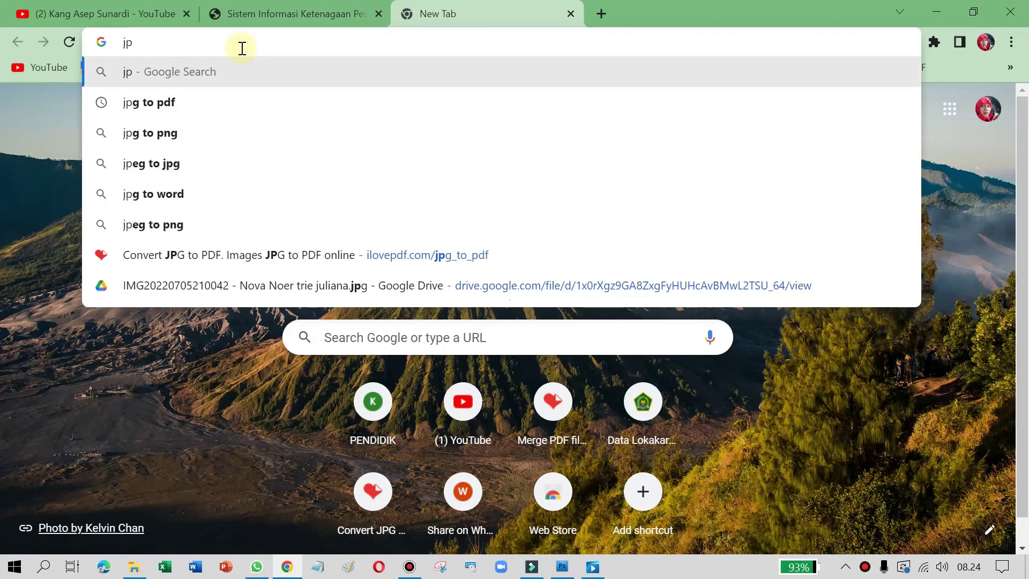
key(Down)
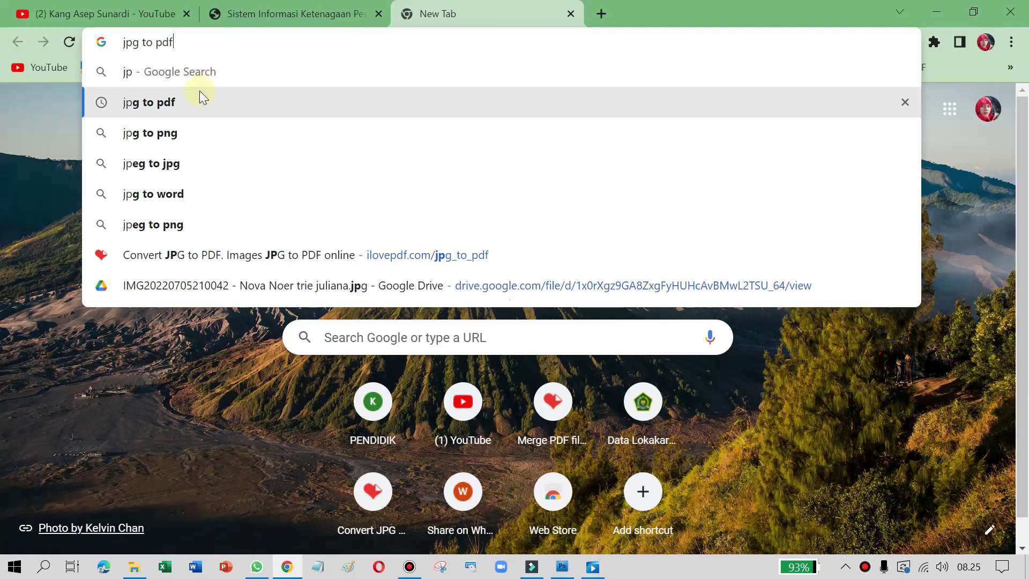
click(198, 101)
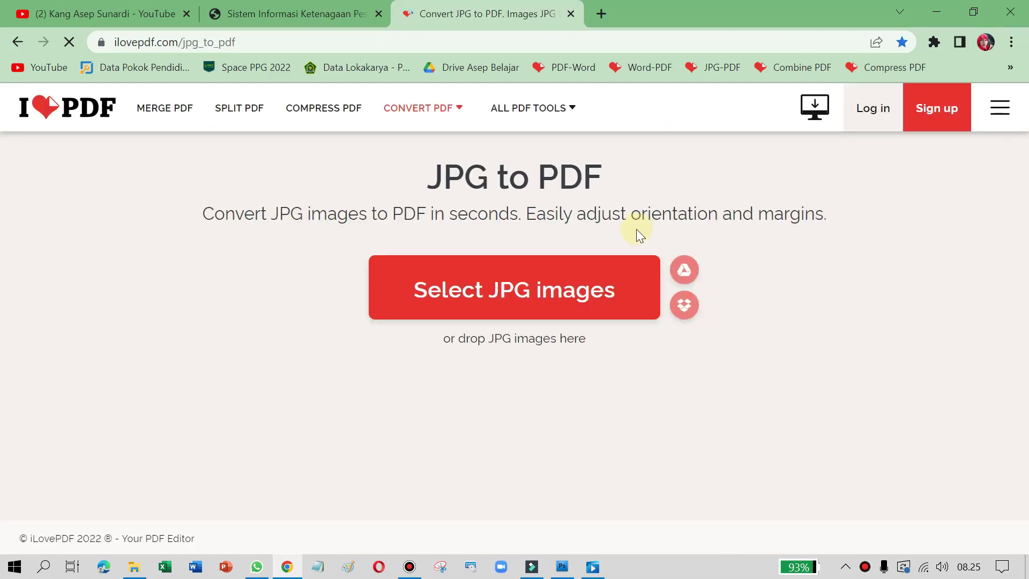
Step: Load ijazah MAN depan and belakang images into iLovePDF and convert them to PDF
click(136, 569)
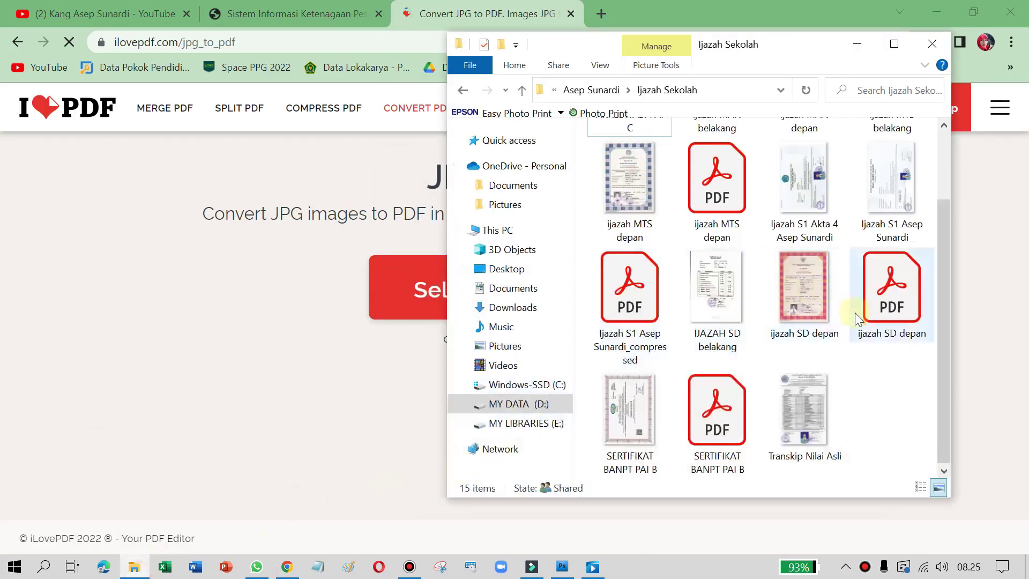
scroll(718, 321, up, 2)
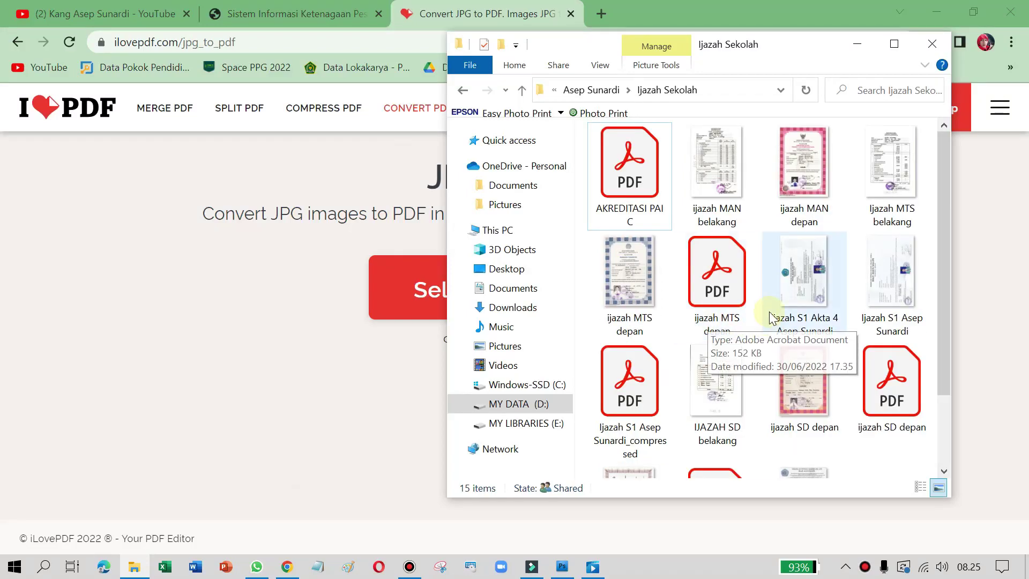
click(834, 222)
ctrl+click(726, 202)
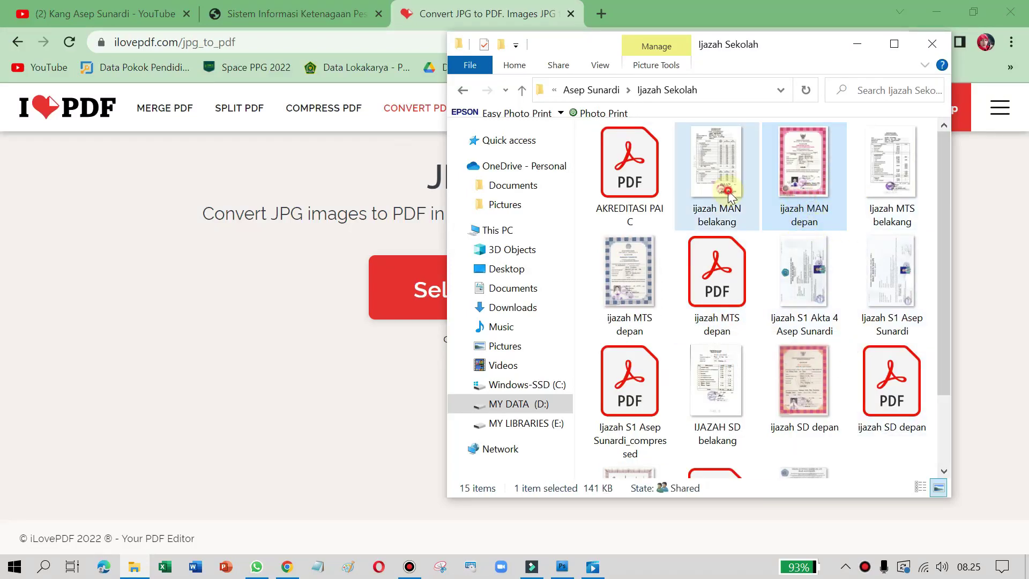
drag(584, 283, 324, 332)
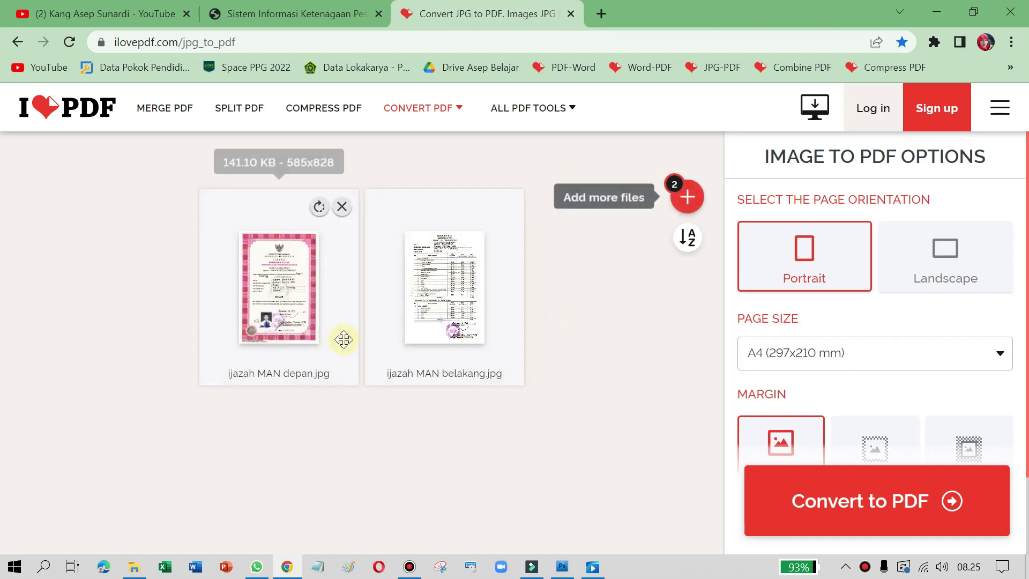
click(853, 516)
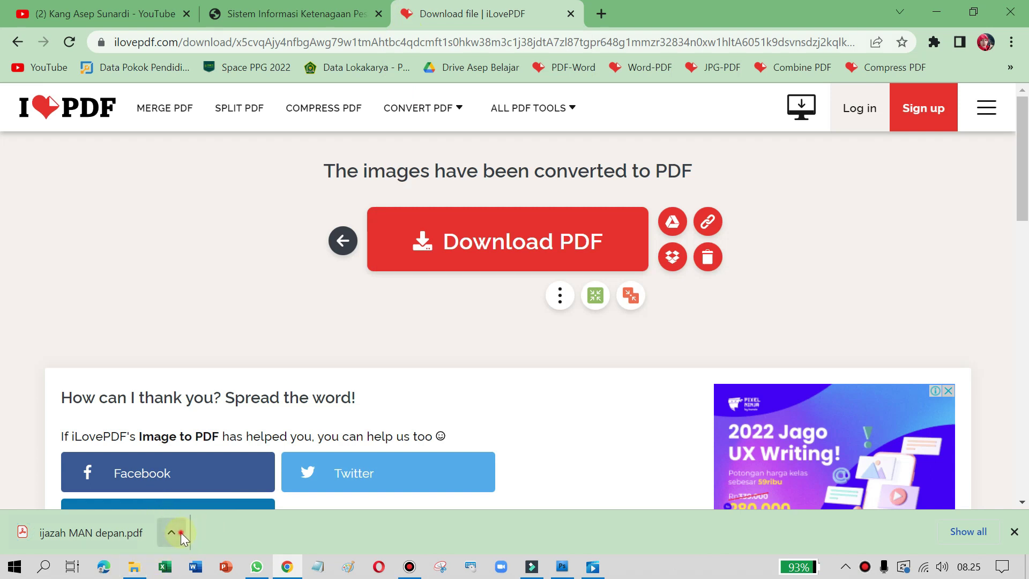
Step: Locate ijazah MAN depan.pdf in Downloads and confirm its size is 168 KB
click(180, 532)
click(200, 480)
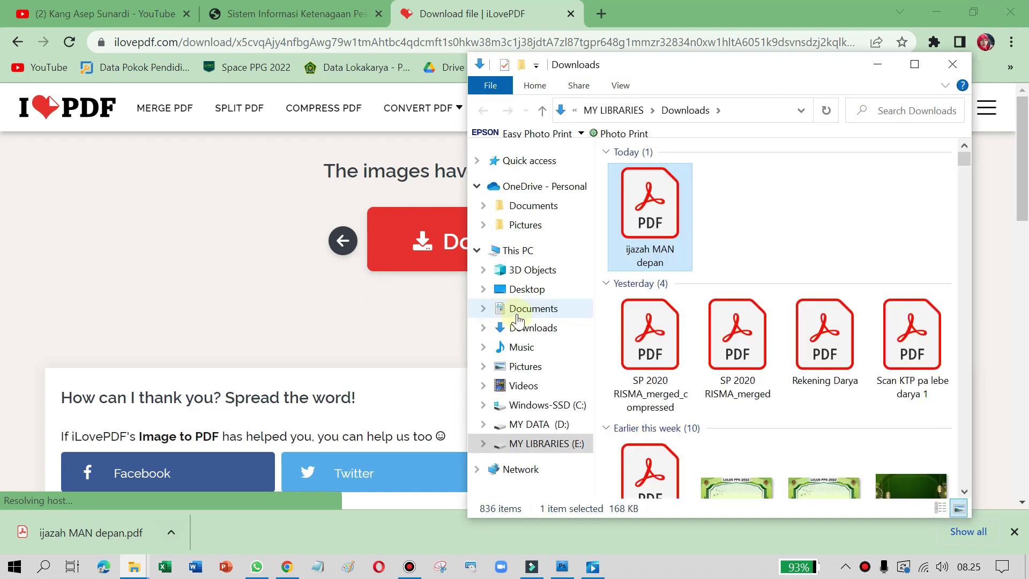
right_click(649, 208)
click(713, 543)
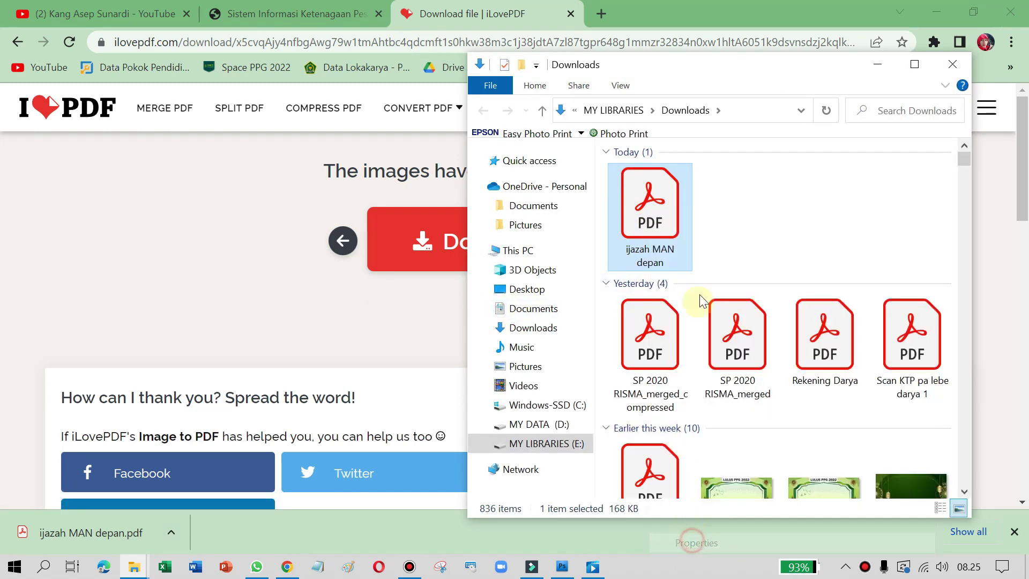
drag(732, 316, 753, 316)
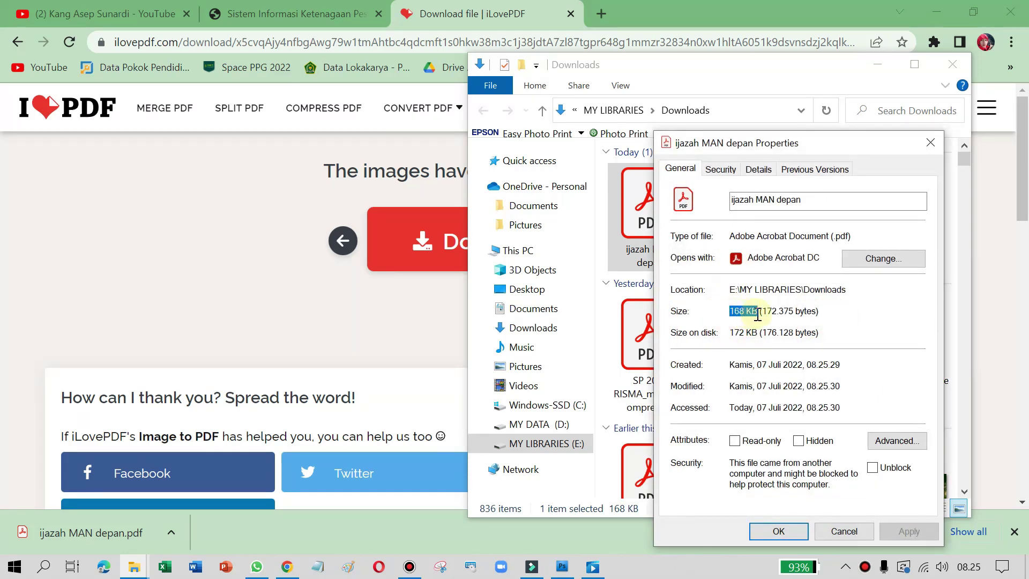
click(739, 313)
click(930, 143)
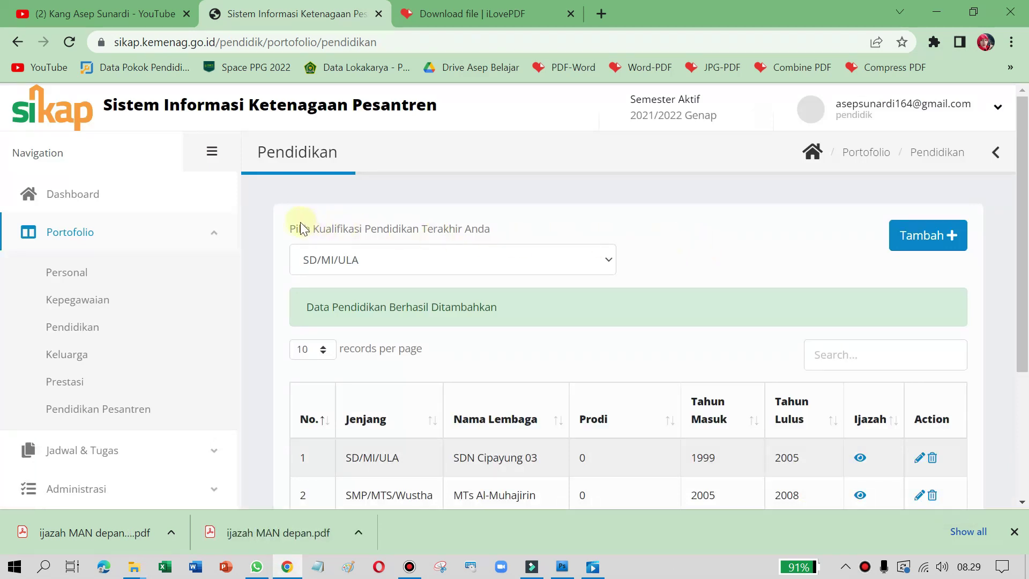
Step: Review the Pendidikan table listing SDN Cipayung 03 and MTs Al-Muhajirin, then open the qualification list
drag(286, 227, 484, 229)
click(517, 231)
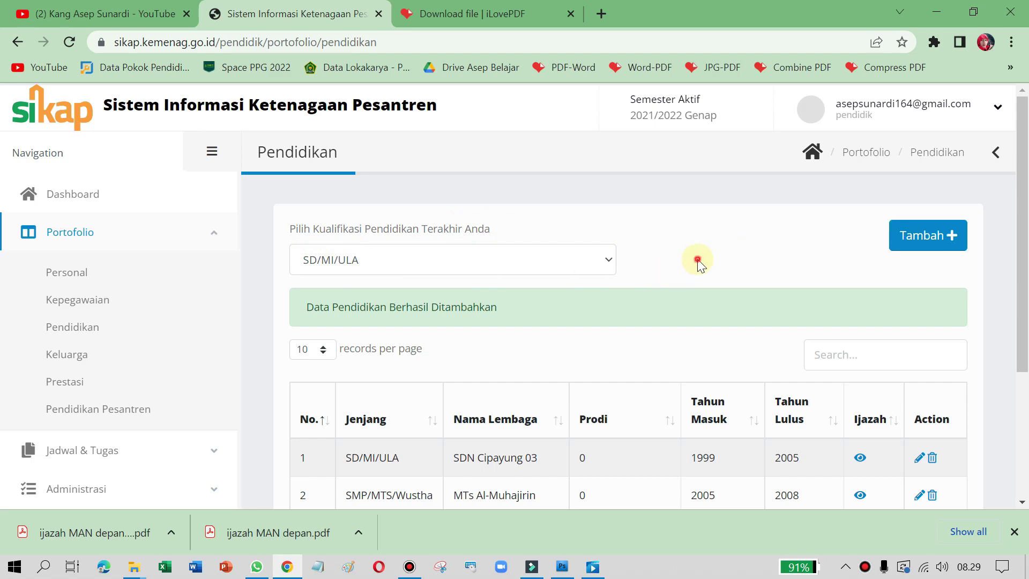
scroll(709, 324, down, 1)
scroll(709, 324, down, 3)
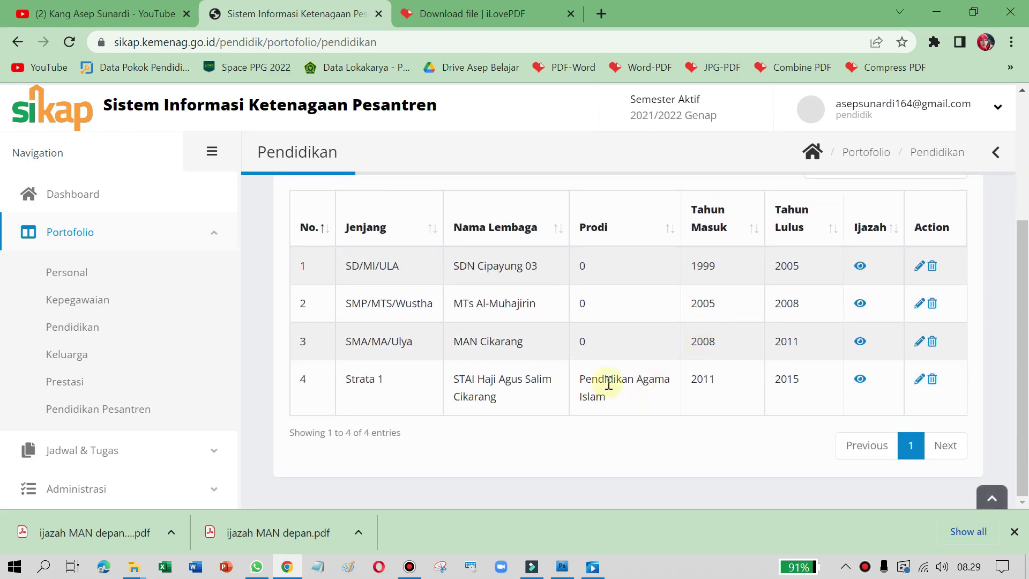
scroll(423, 377, up, 2)
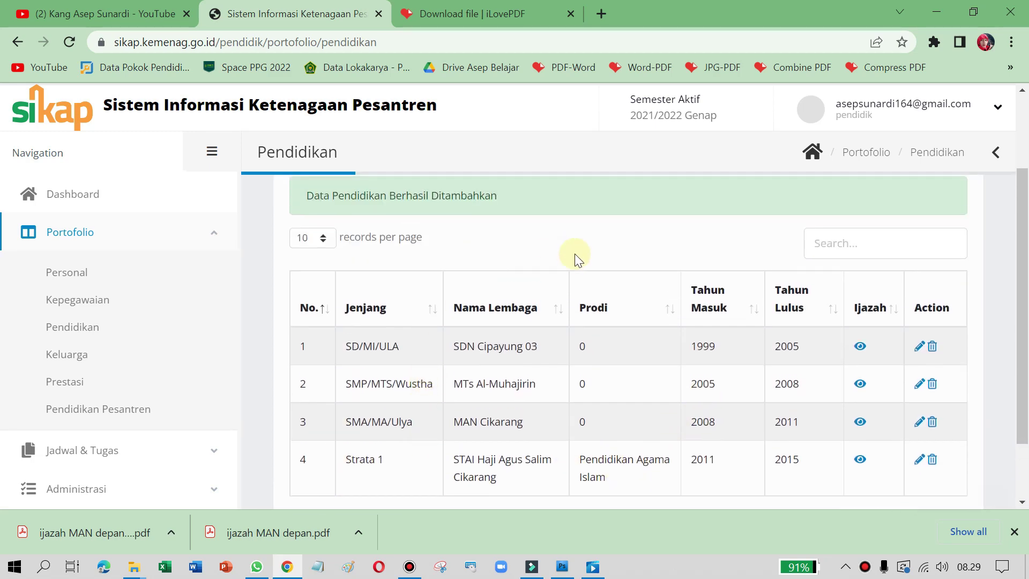
scroll(553, 248, up, 2)
scroll(679, 254, down, 3)
scroll(643, 256, up, 3)
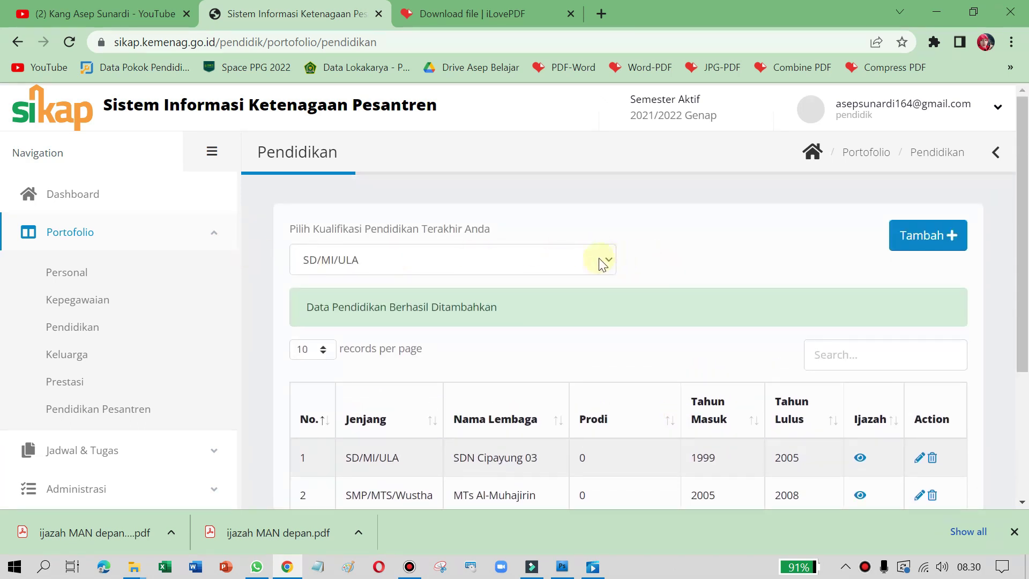
click(601, 263)
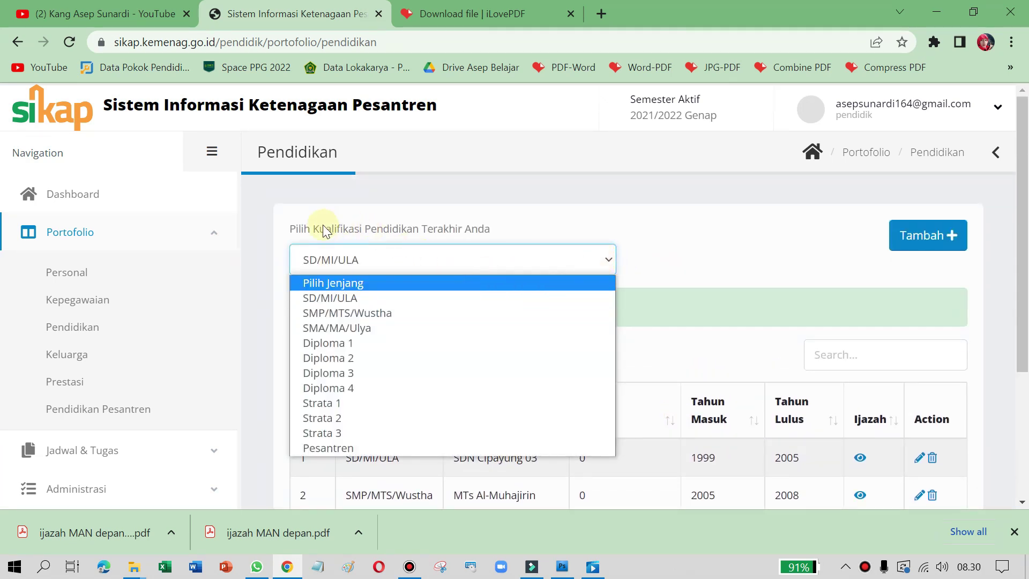
Step: Choose Strata 1 as the latest qualification, check the four-level table, then go to Keluarga
click(351, 410)
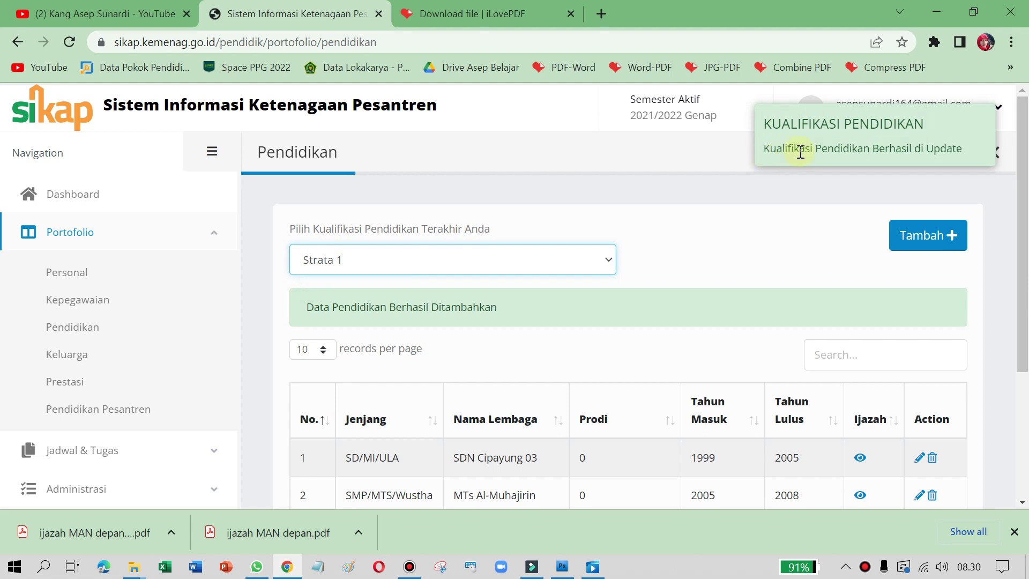
click(718, 231)
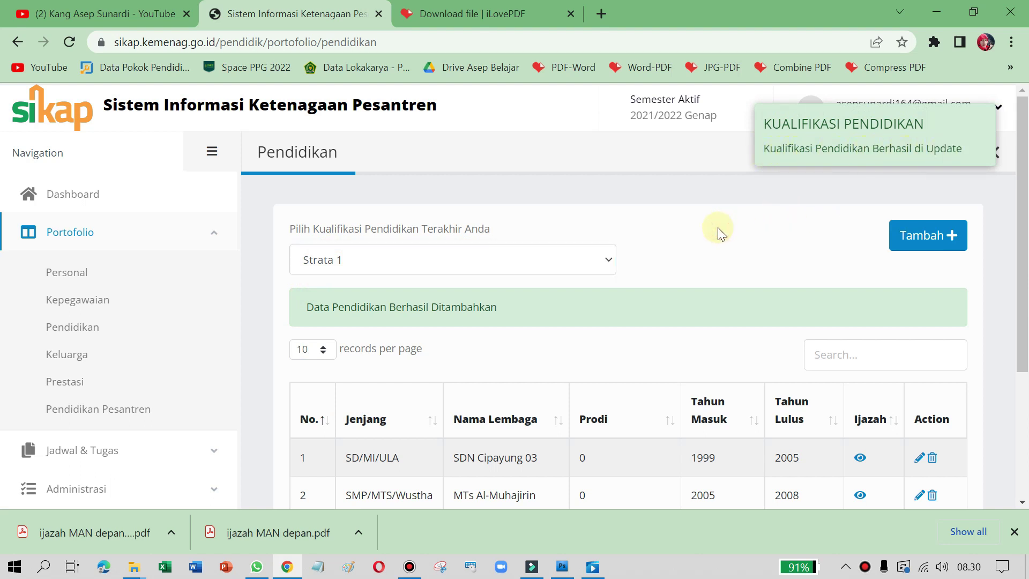
scroll(613, 291, down, 3)
scroll(606, 292, up, 3)
drag(290, 228, 504, 229)
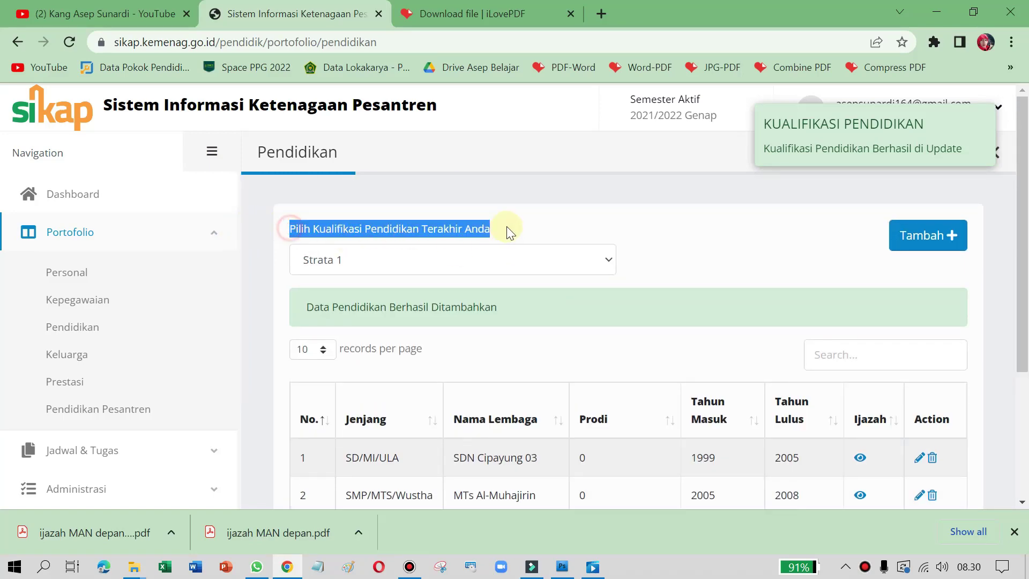
click(705, 239)
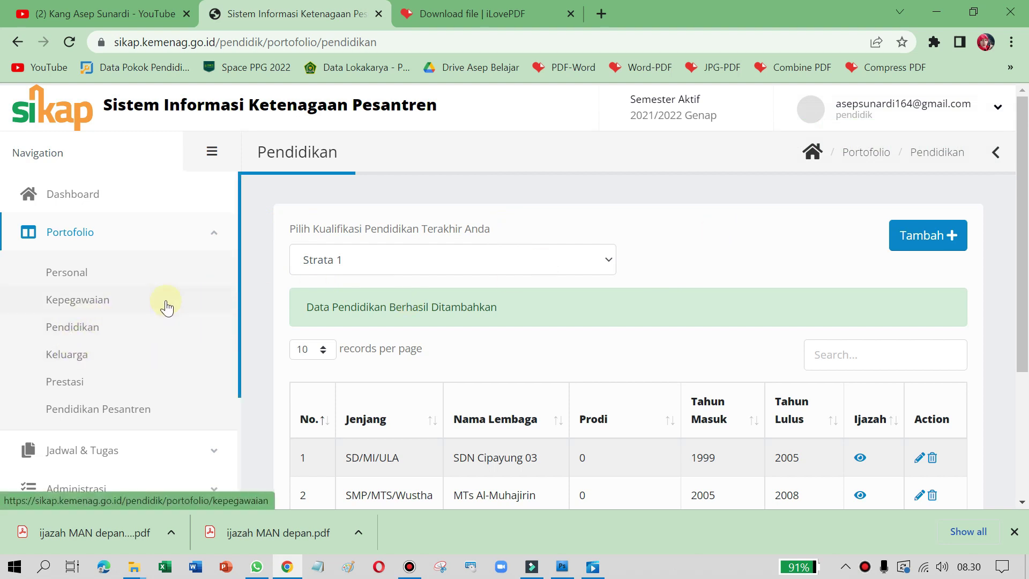
scroll(507, 269, down, 1)
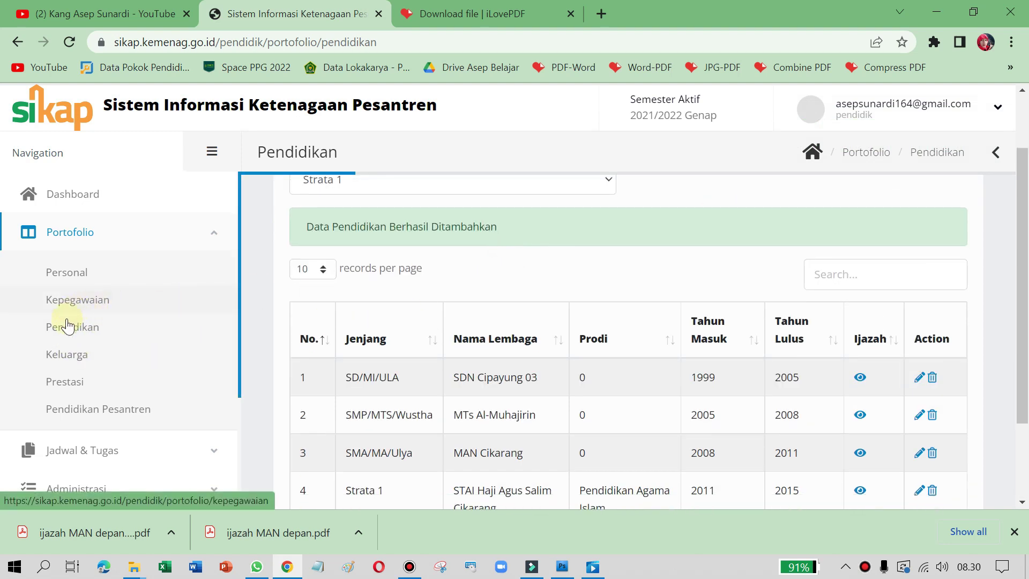
click(75, 356)
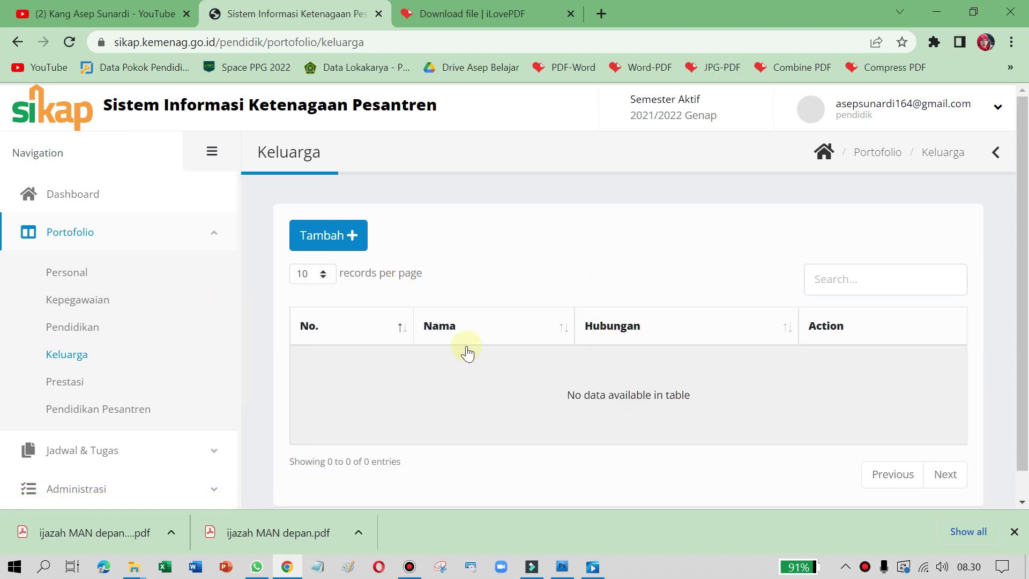
Step: Add the teacher's wife as a family member with the relationship Istri
click(339, 236)
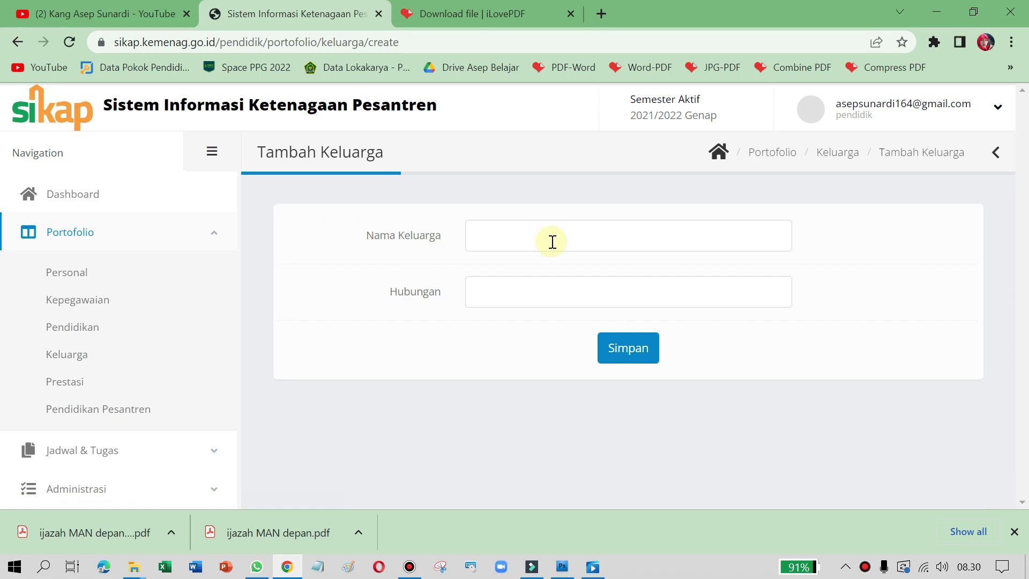
click(552, 241)
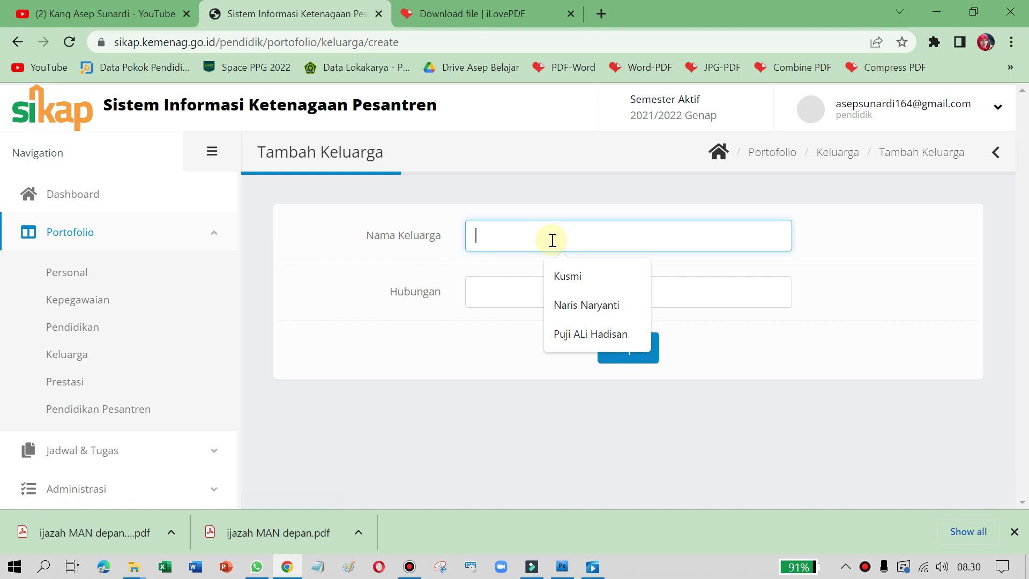
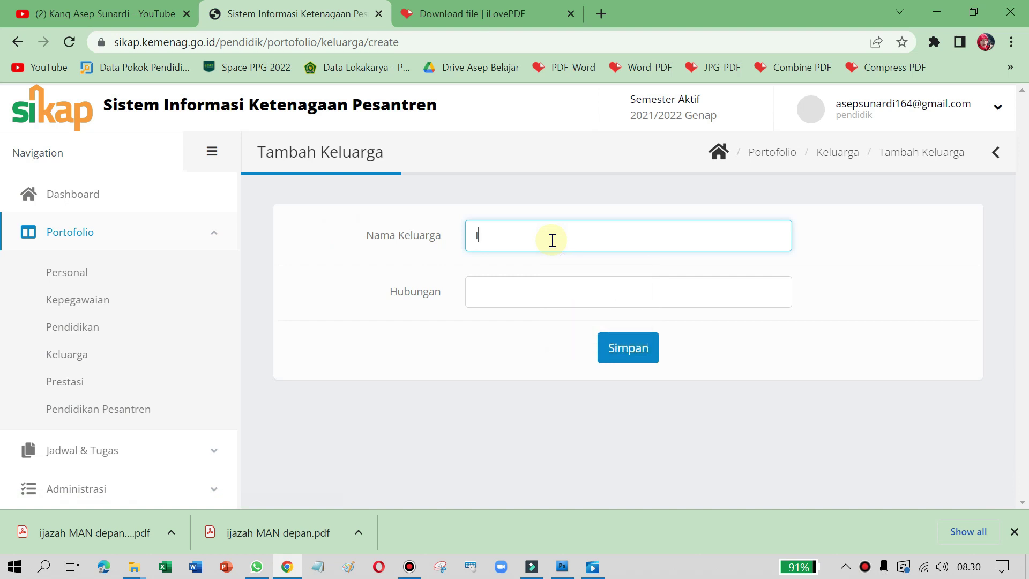
click(533, 288)
click(557, 361)
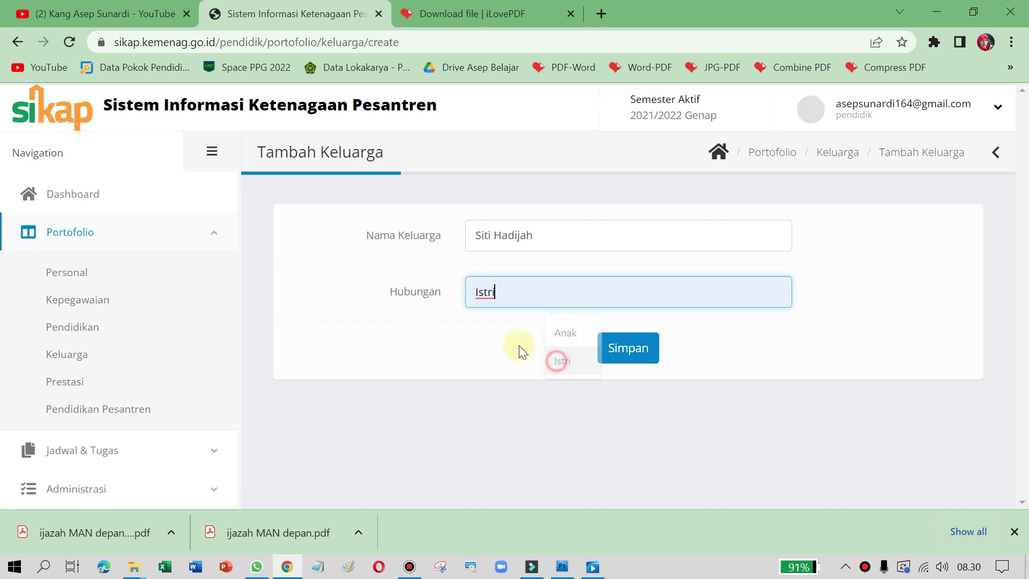
click(623, 350)
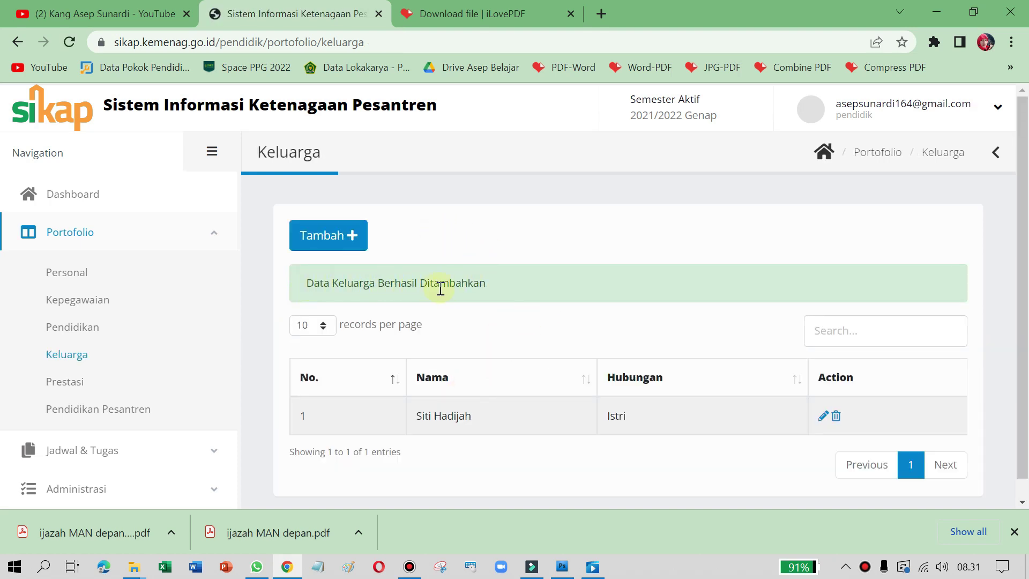
Step: Add the teacher's child as a second family member with the relationship Anak
click(332, 245)
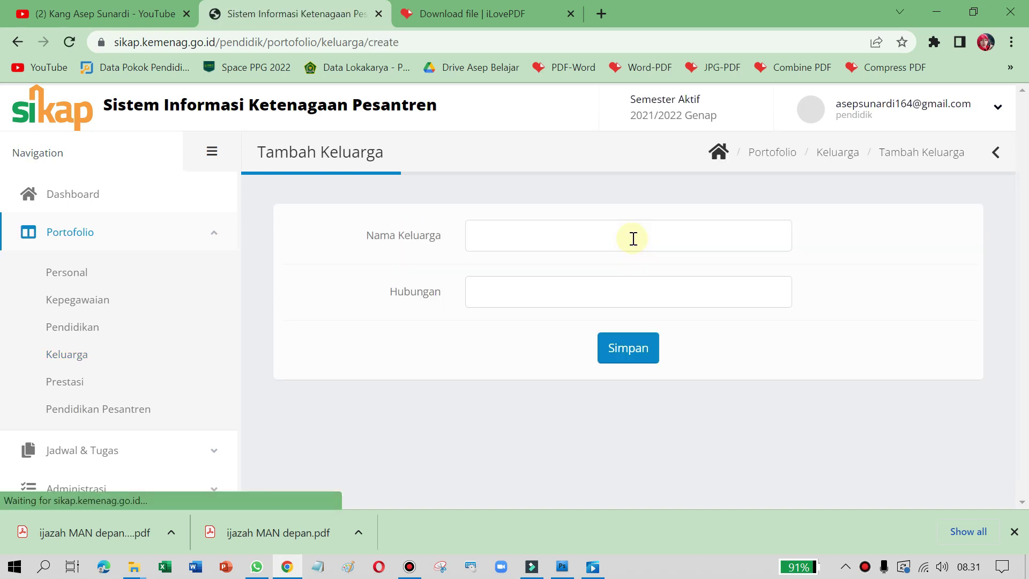
click(521, 234)
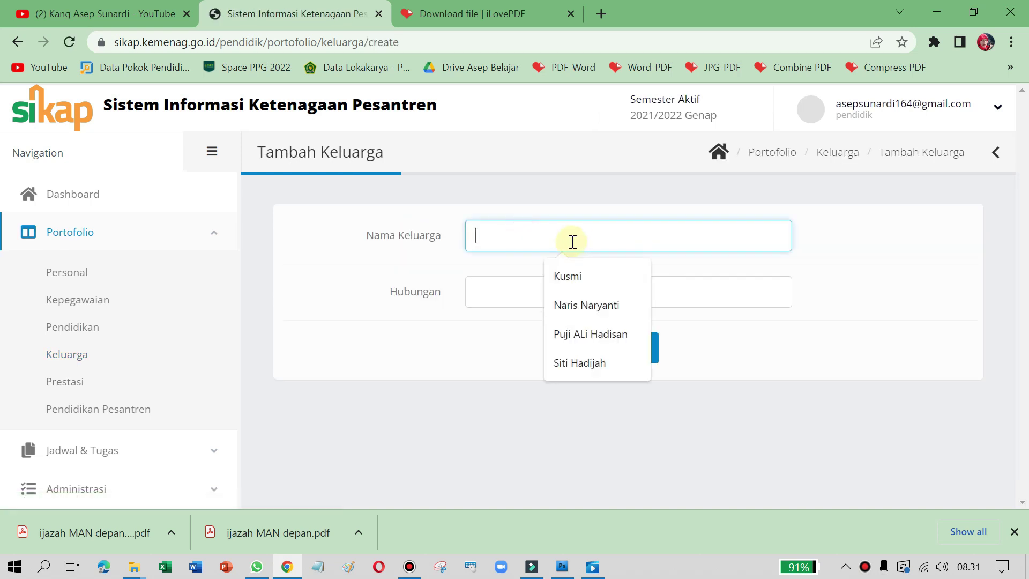
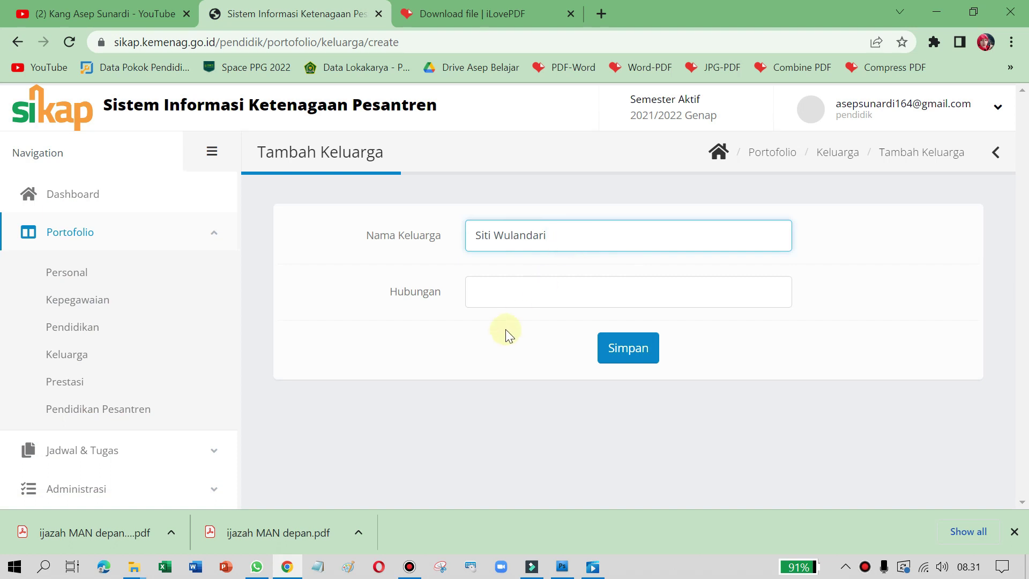
click(493, 291)
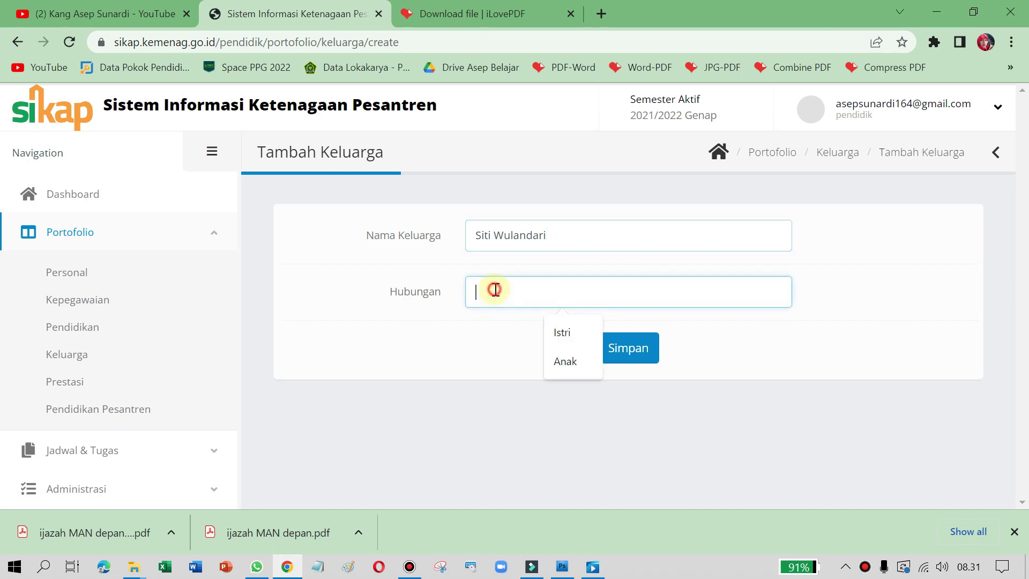
click(563, 361)
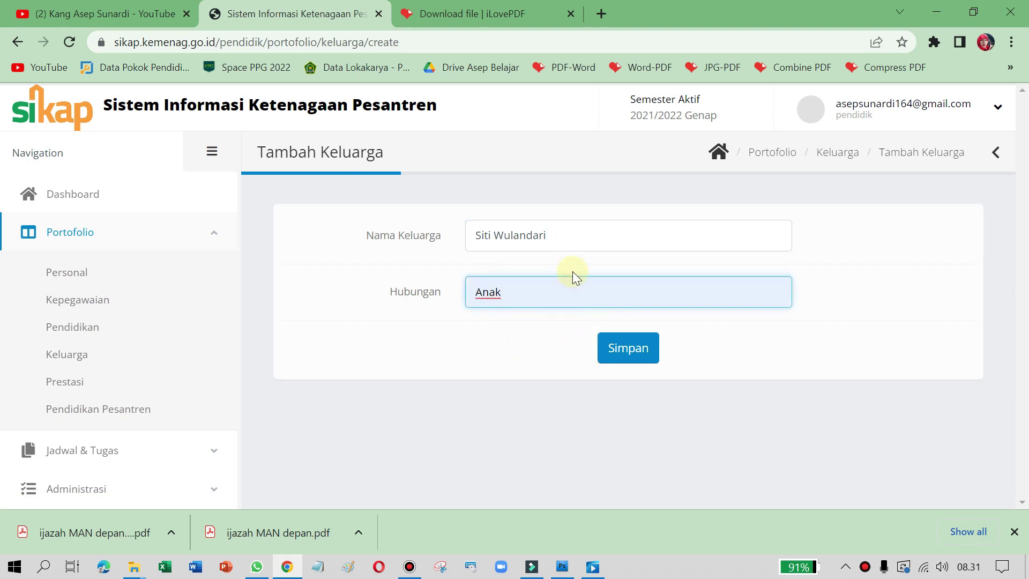
click(523, 329)
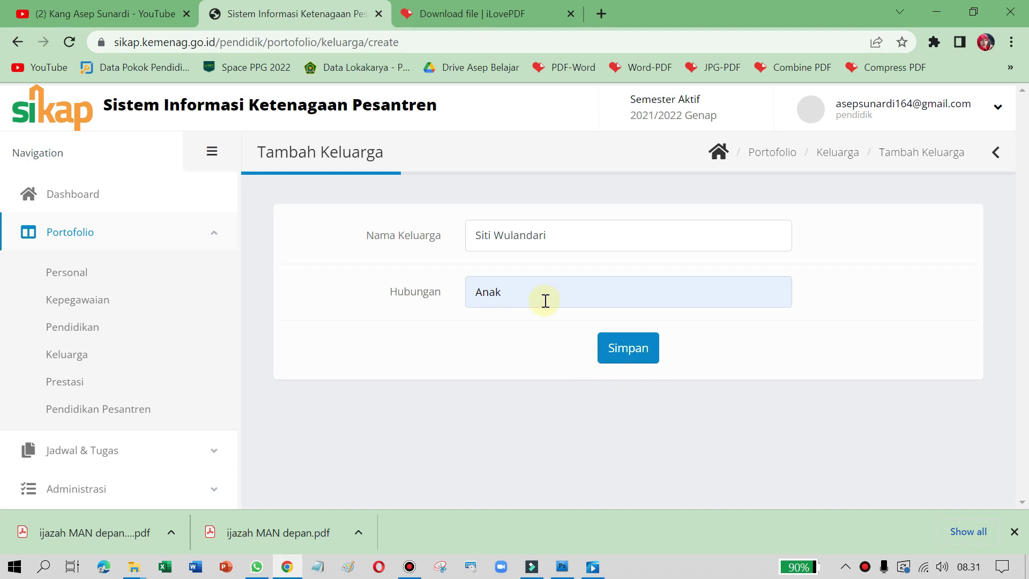
click(643, 349)
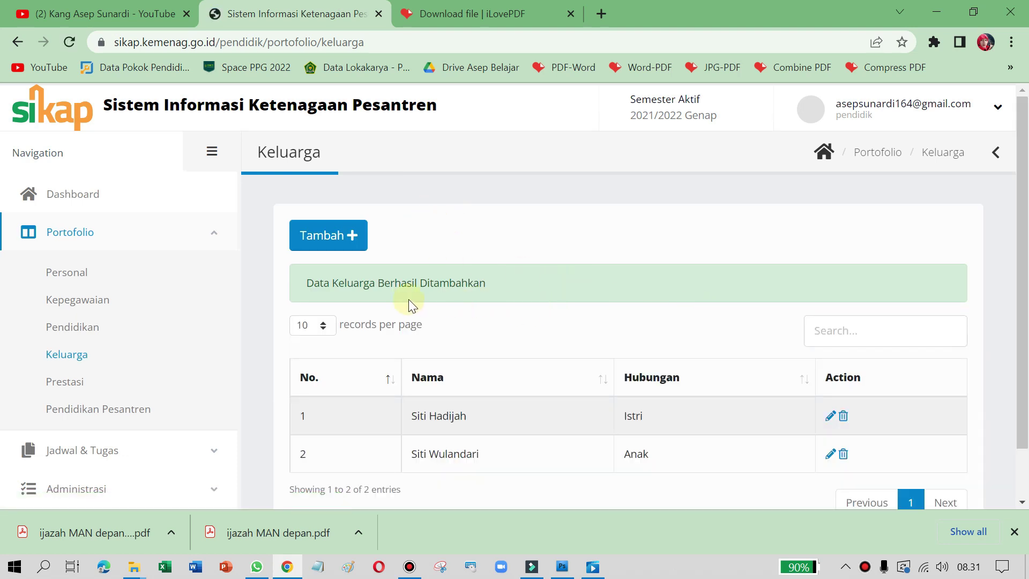
scroll(461, 281, down, 1)
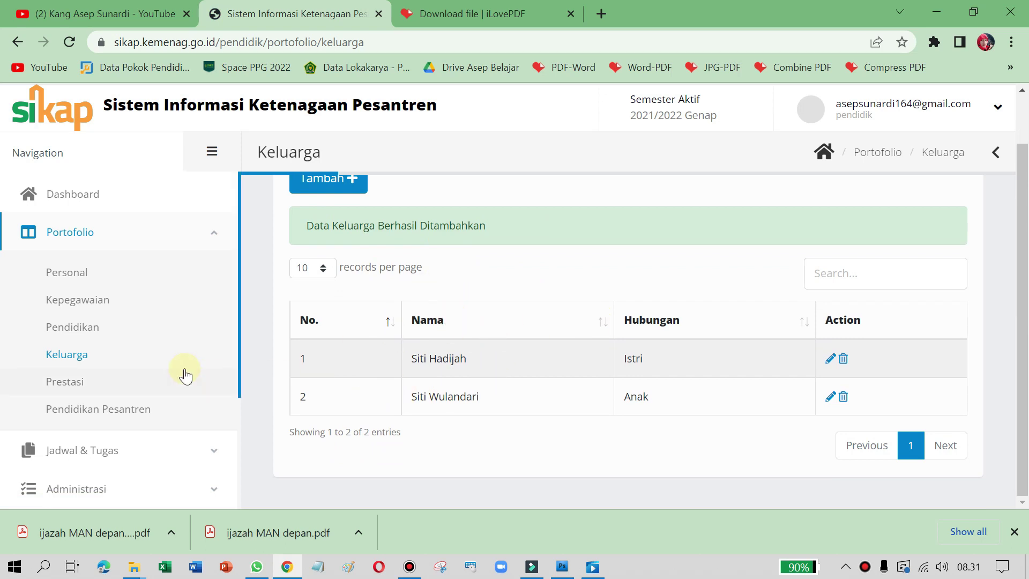
Step: Go to the empty Prestasi page and start a new achievement entry
click(76, 385)
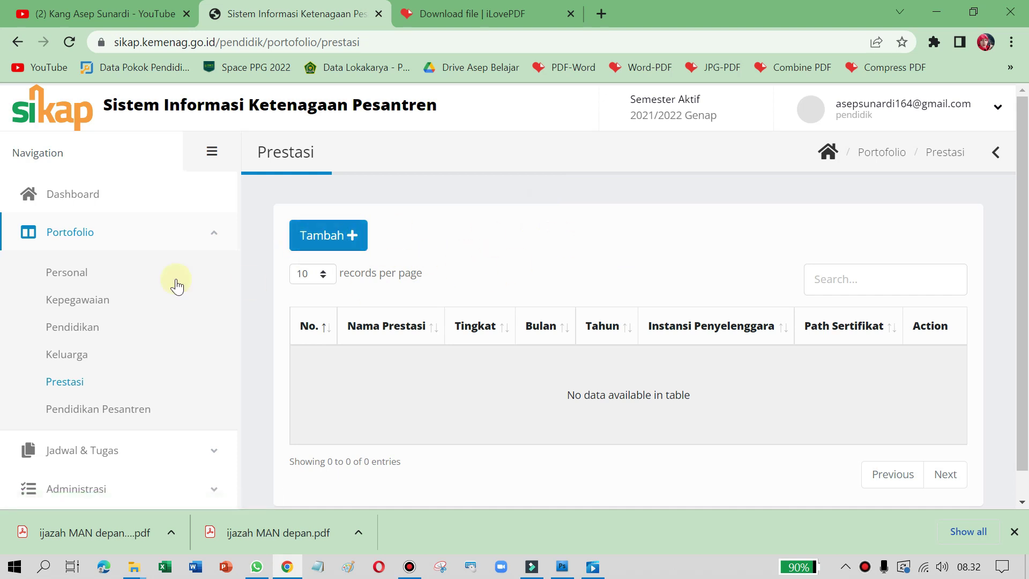
click(319, 242)
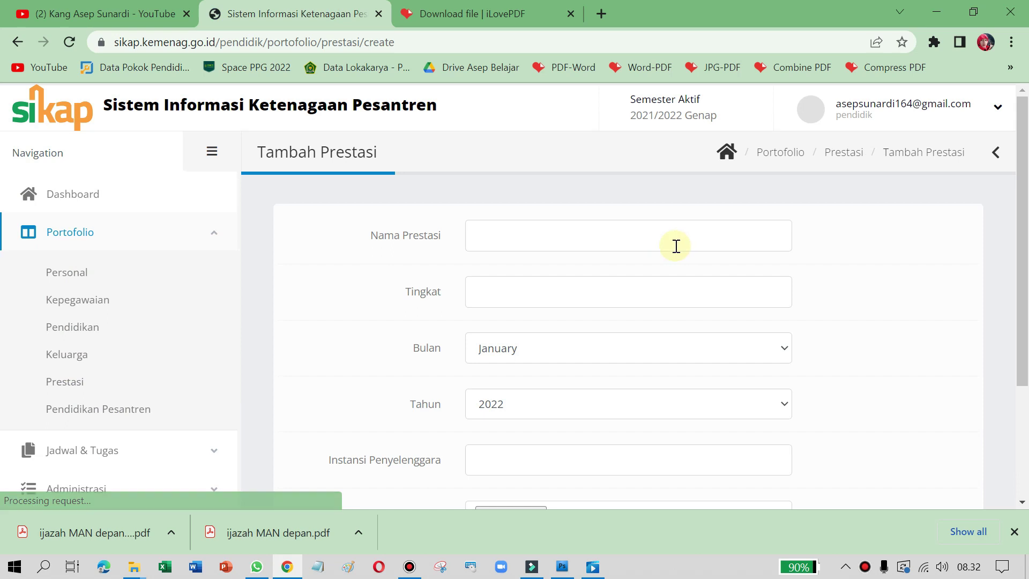
Step: Enter the achievement name 'Juara 2 Lomba PC Assembling'
click(558, 241)
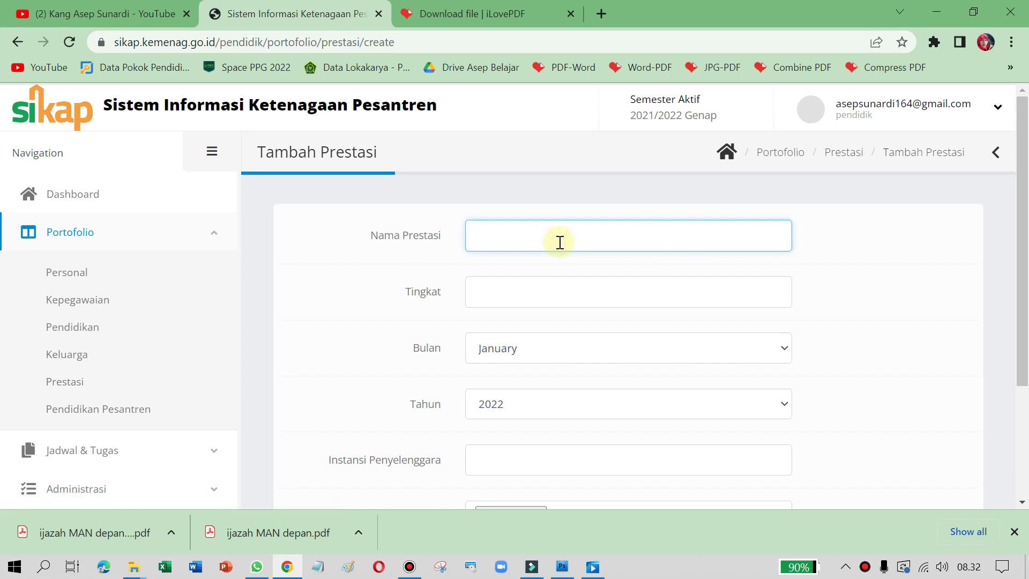
text(Juara 1 Pidato)
key(ctrl+a)
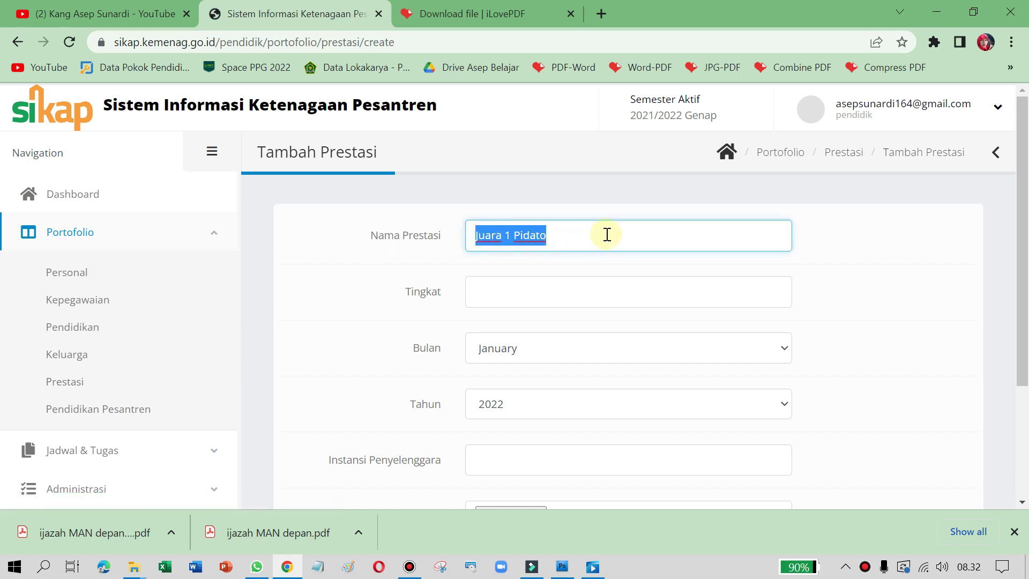
click(606, 234)
key(ctrl+a)
text(Juara)
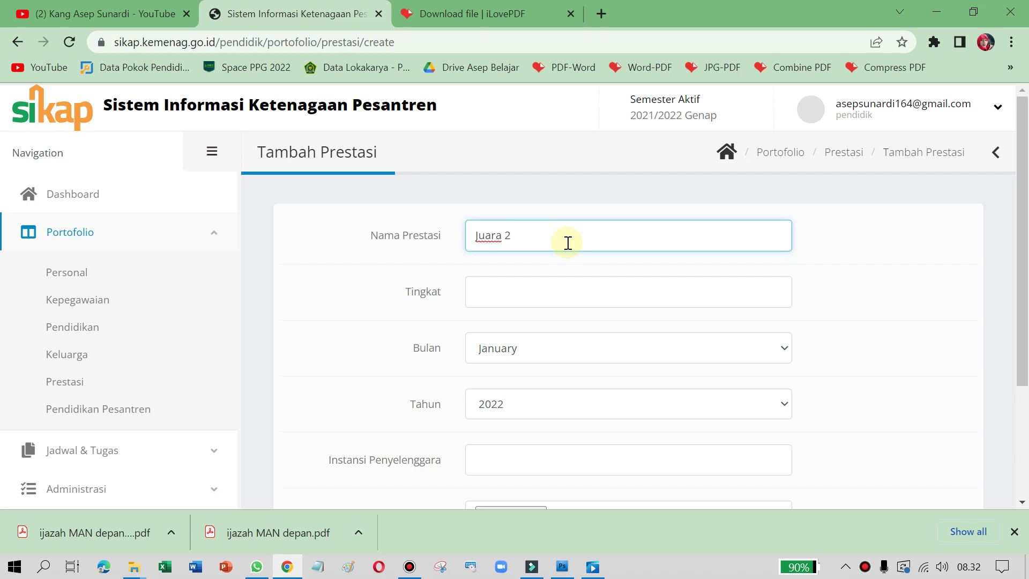
text(mba Merakit Komputer)
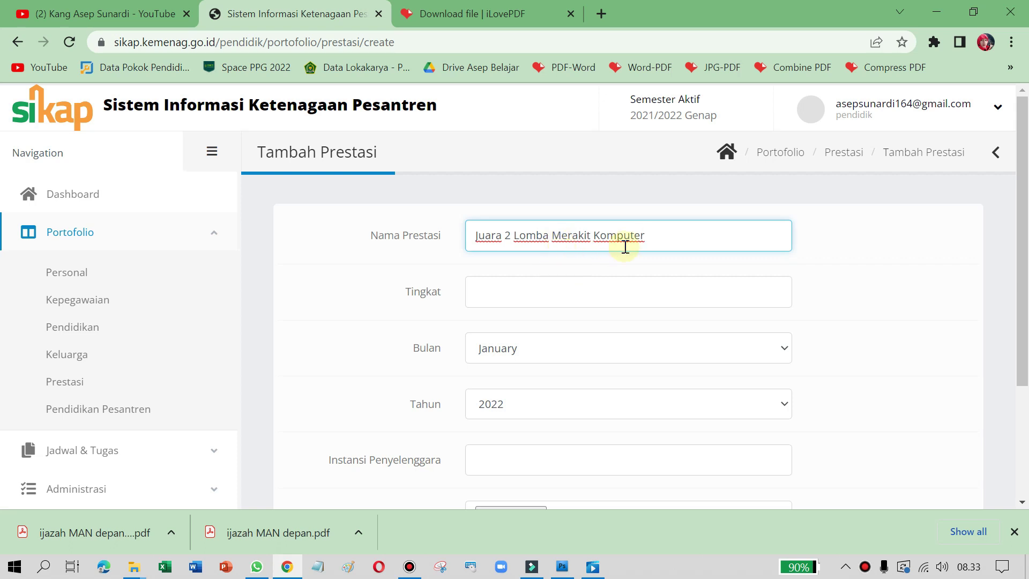
drag(659, 235, 556, 245)
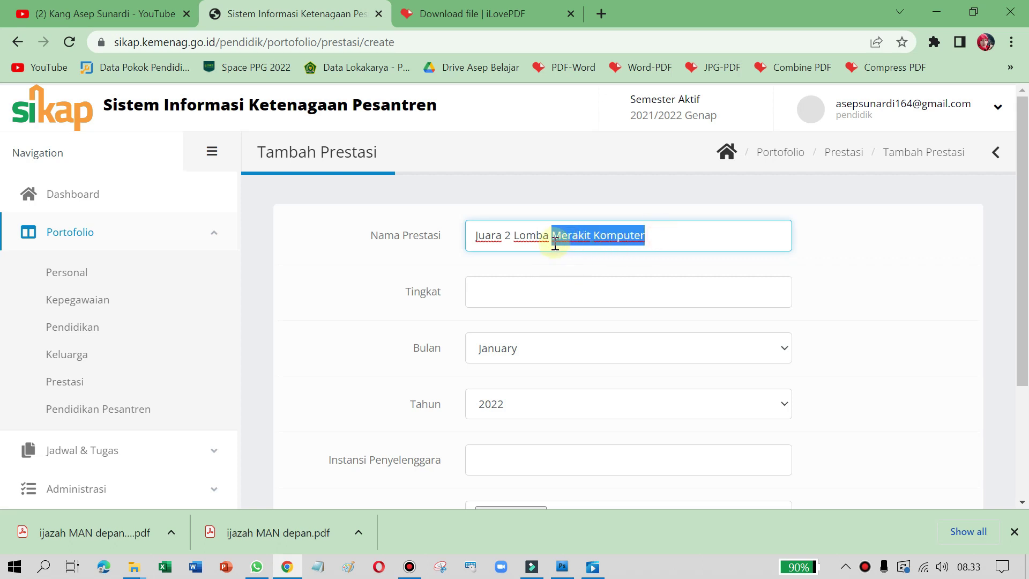
text(PC)
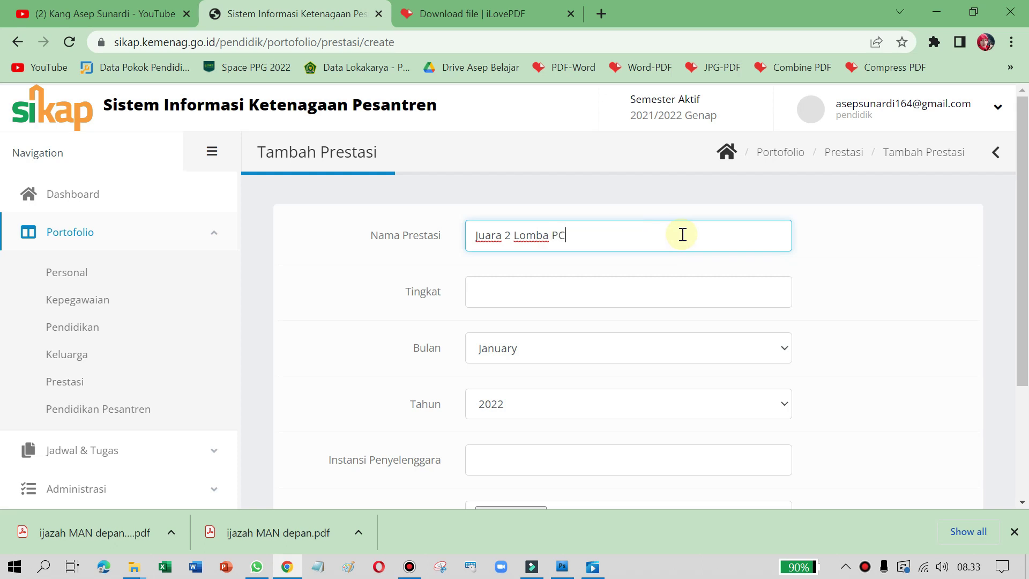
text( Assembling)
Step: Set Tingkat to 'Provinsi Jawa Barat' and leave Bulan at January
click(487, 280)
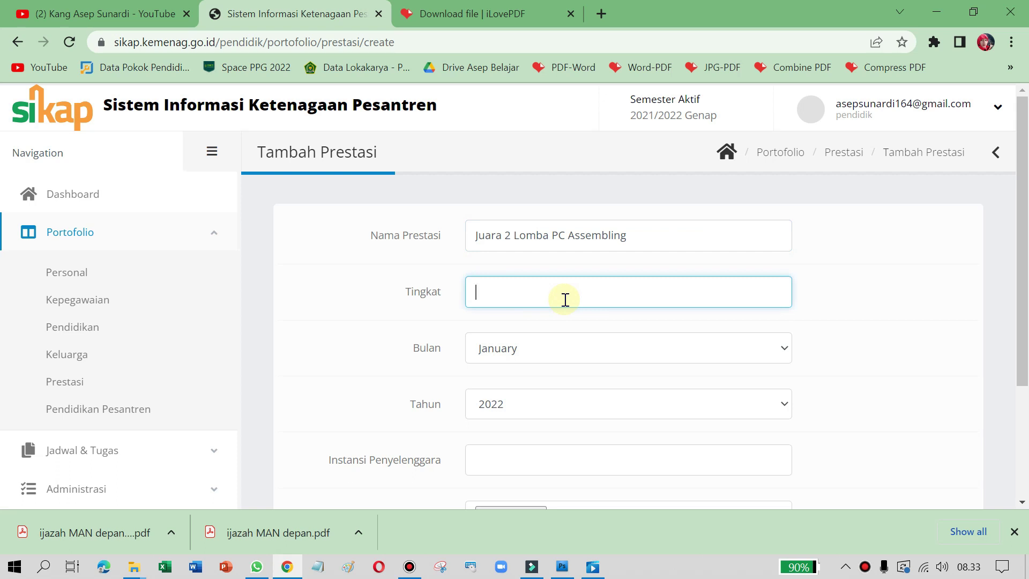
text(Jawa Barat)
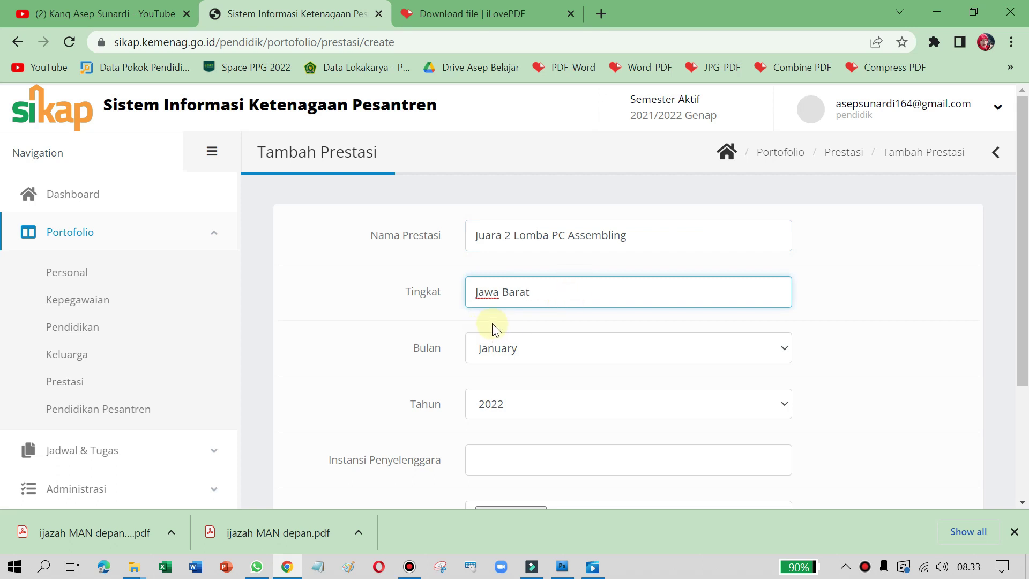
scroll(492, 323, down, 2)
click(474, 214)
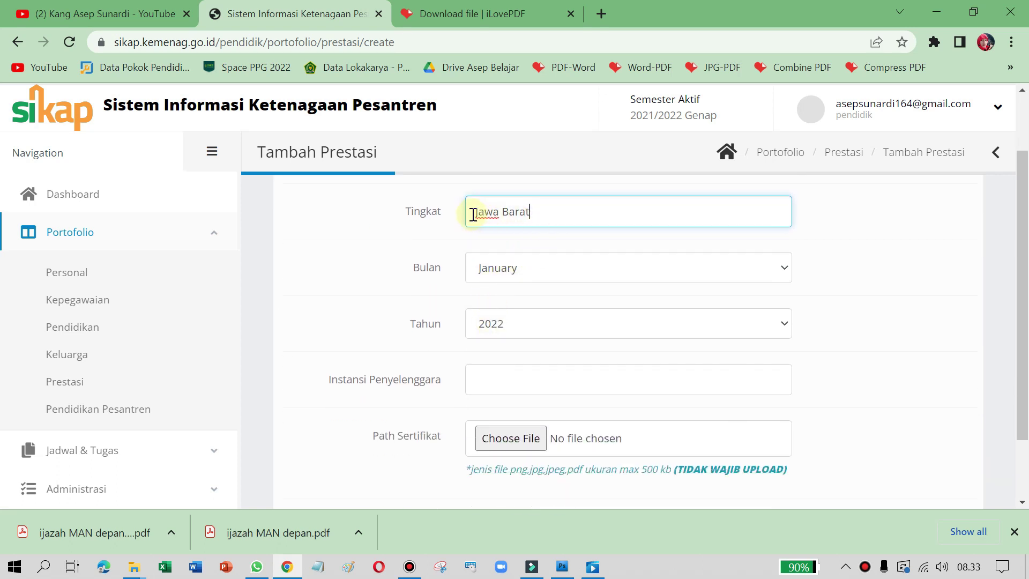
text(Provinsi)
click(566, 265)
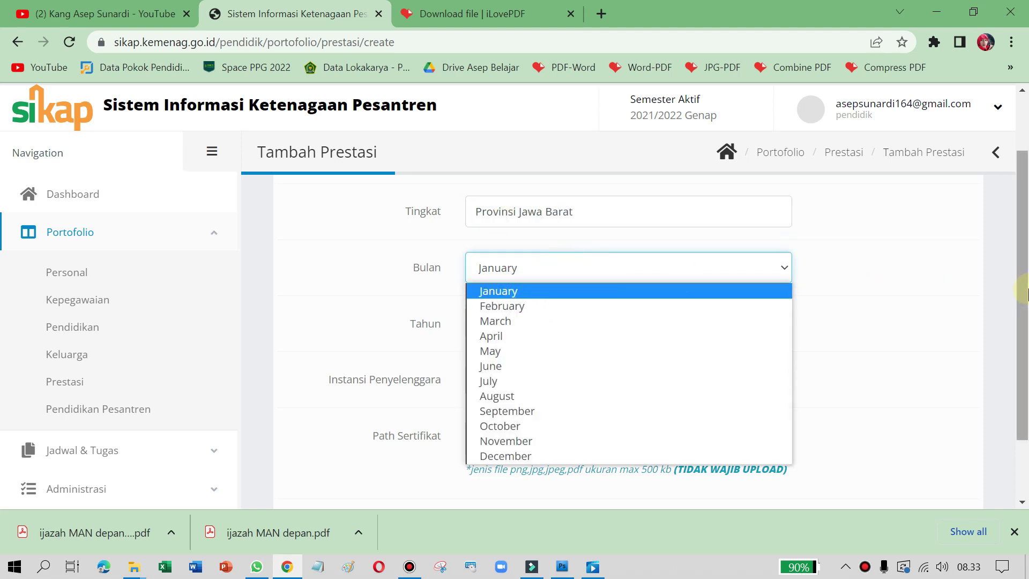
click(962, 295)
Step: View Sertifikat Juara II PC Assembling.jpg from the certificates folder, then return to the form
mouse_move(141, 568)
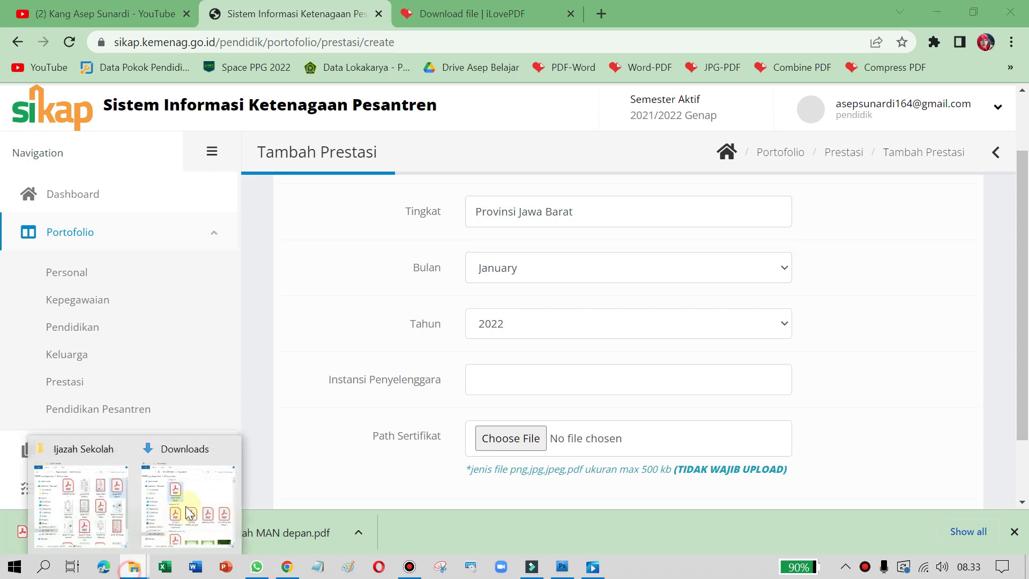
click(85, 489)
click(589, 90)
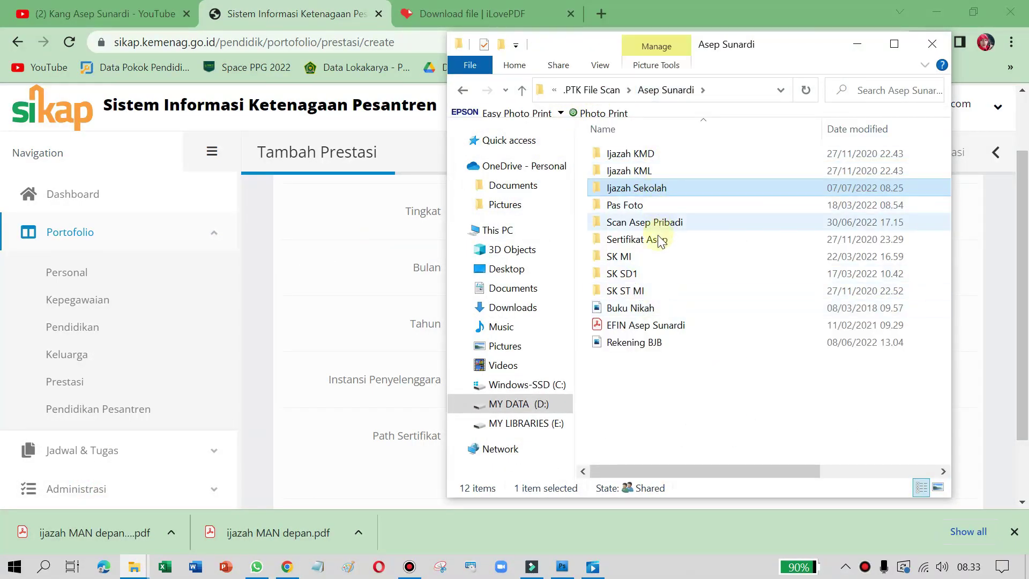
double_click(655, 239)
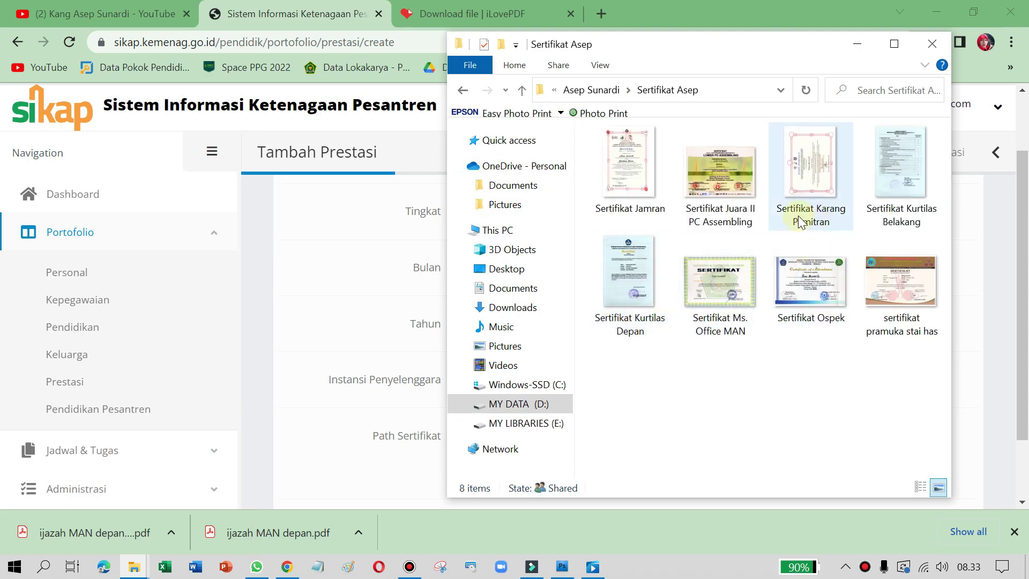
double_click(745, 206)
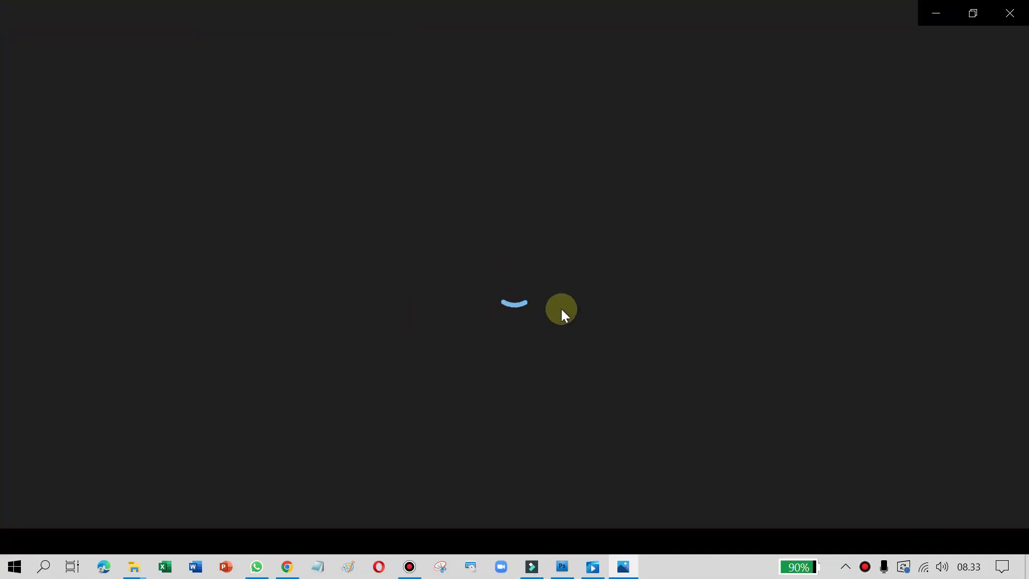
scroll(561, 308, up, 2)
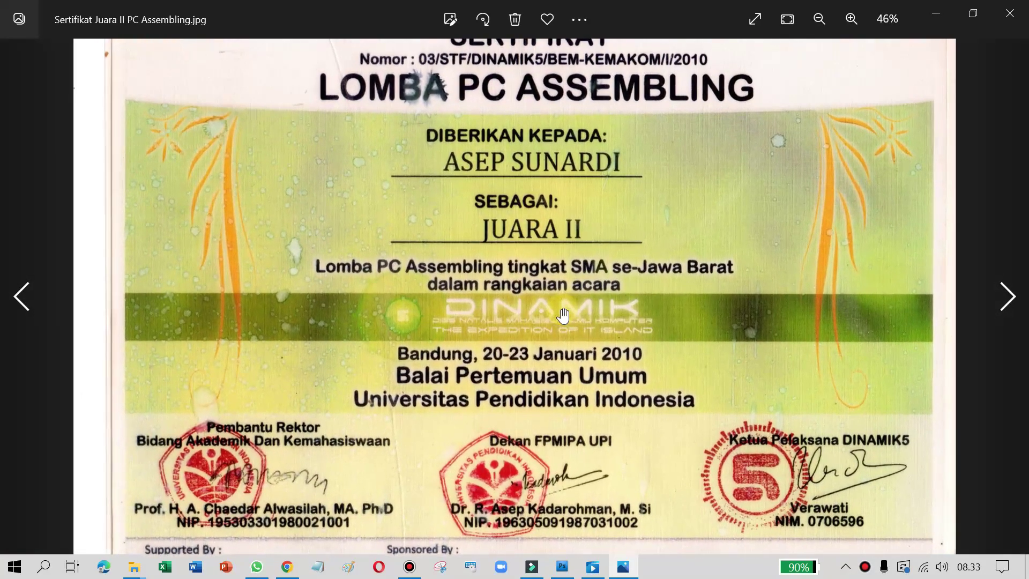
scroll(512, 182, down, 2)
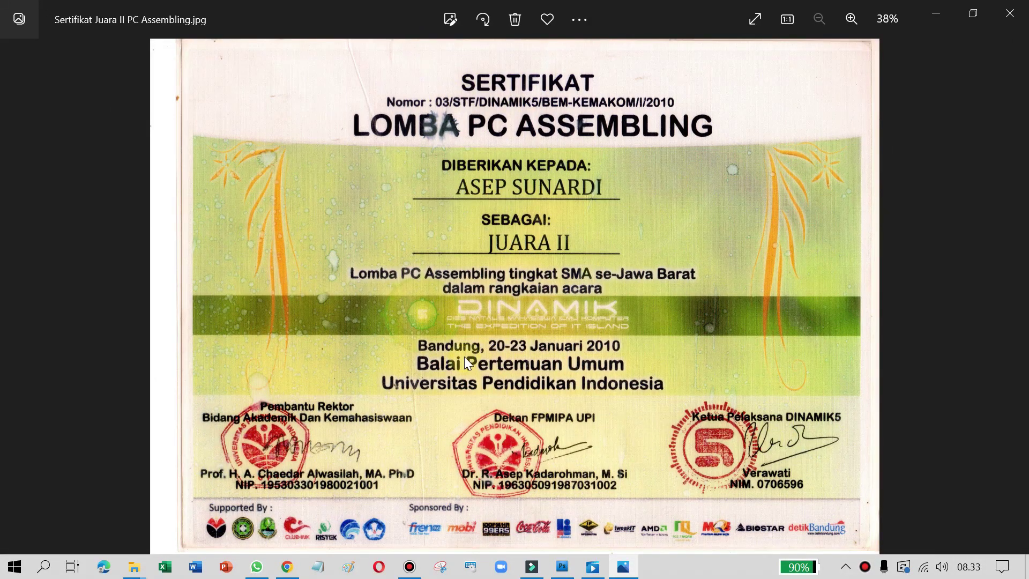
key(alt+Tab)
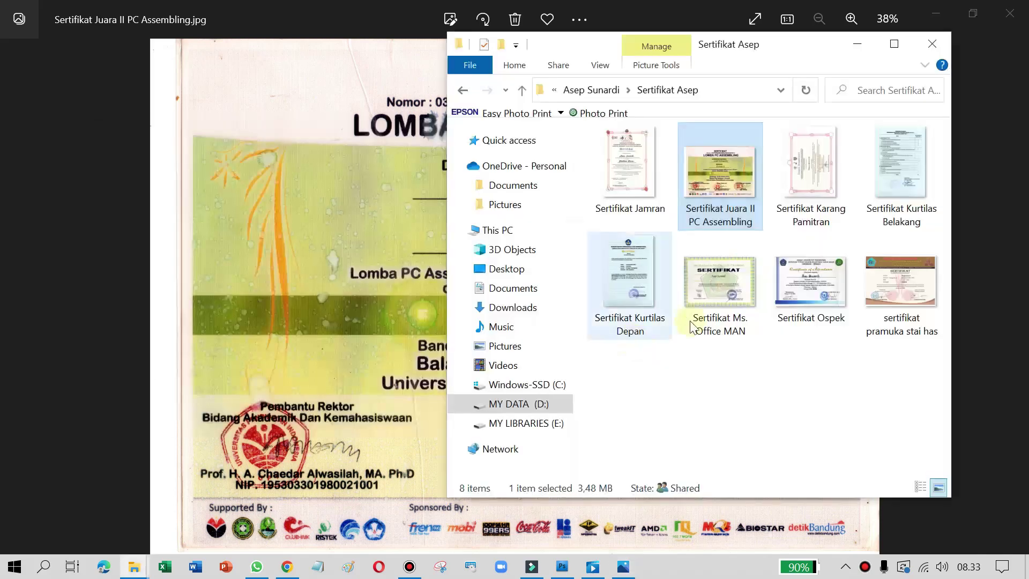
key(alt+Tab)
key(Tab)
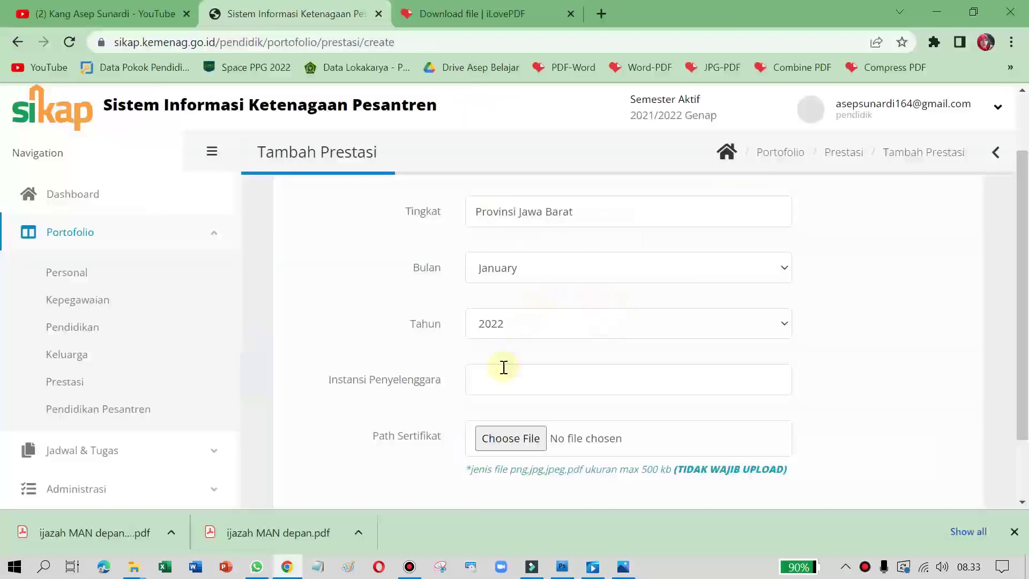
Step: Keep Bulan at January and set the achievement year Tahun to 2010
click(541, 273)
click(830, 310)
click(530, 338)
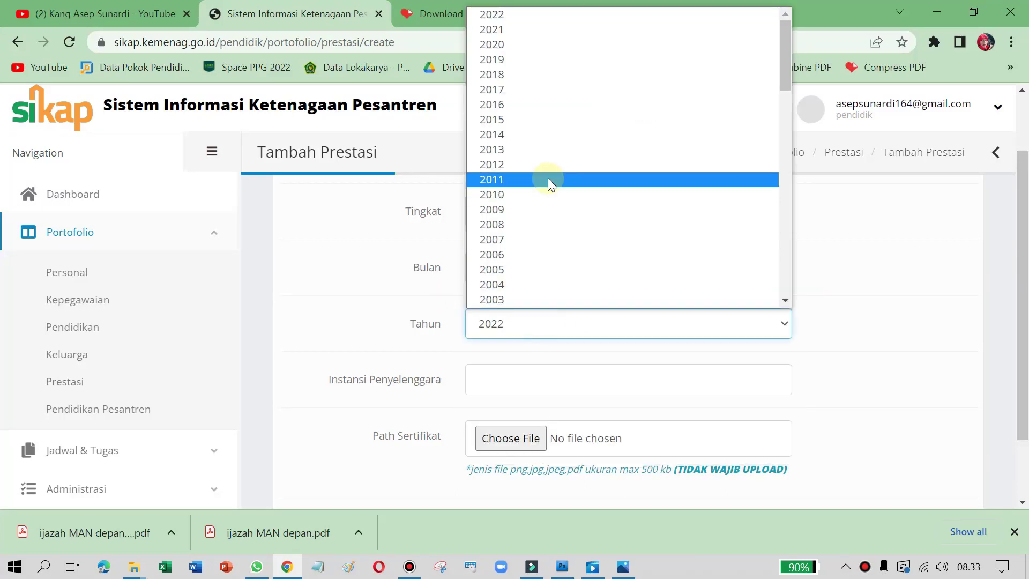
scroll(529, 104, down, 15)
scroll(517, 206, up, 15)
click(515, 195)
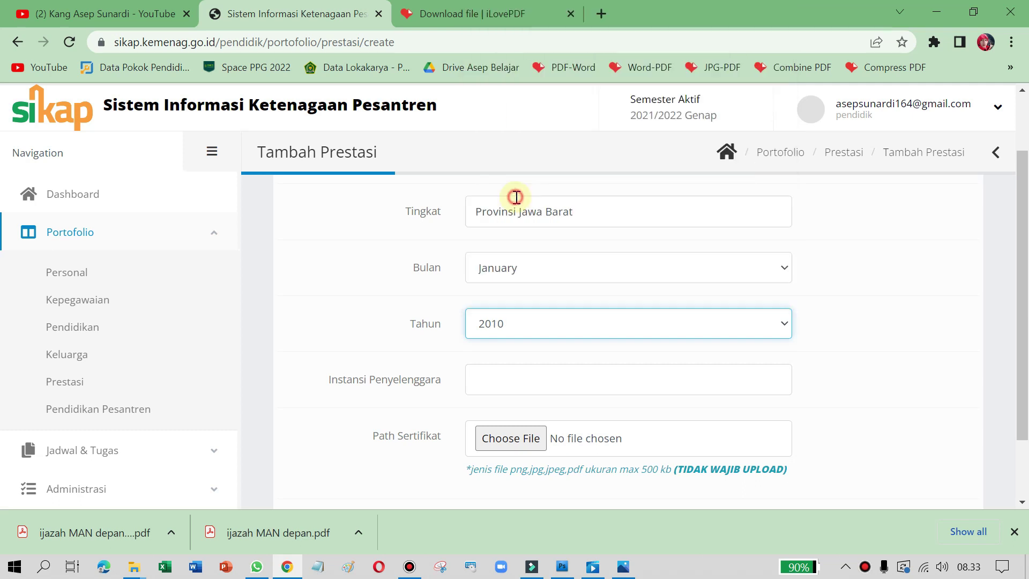
Step: Enter 'Universitas Pendidikan Indonesia' as Instansi Penyelenggara, checking it against the certificate
click(541, 376)
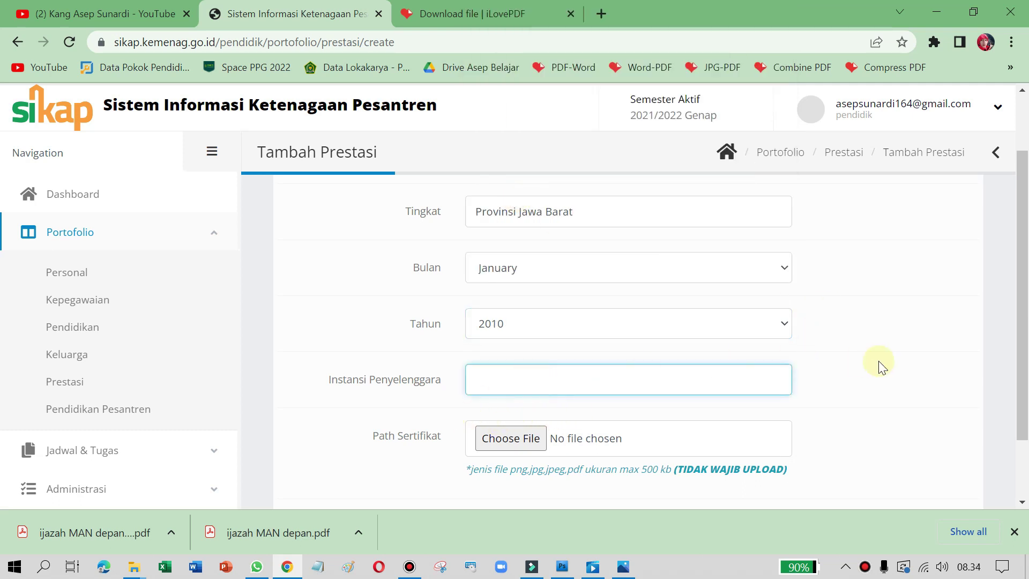
key(alt+Tab)
key(alt+Tab)
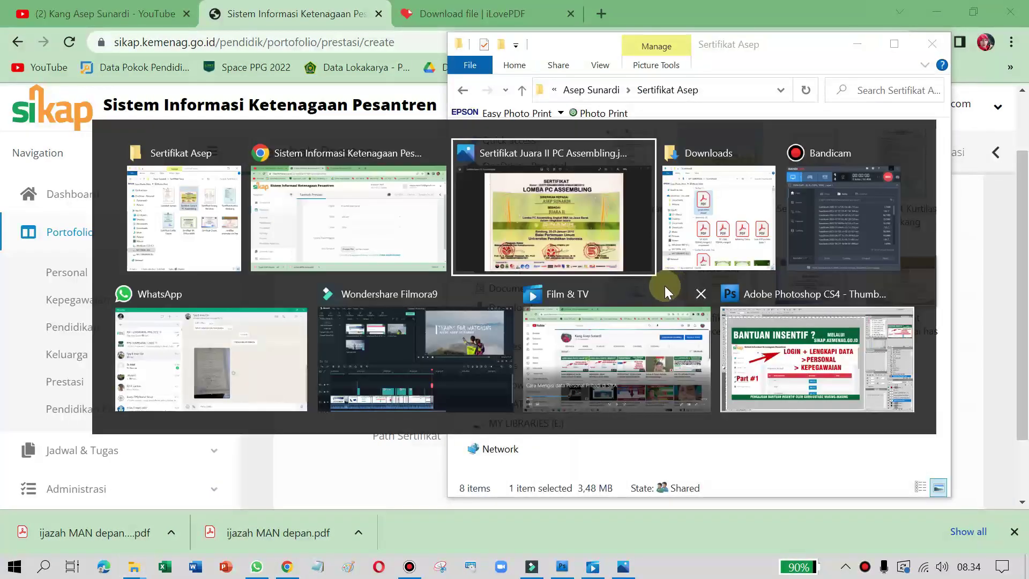
click(616, 251)
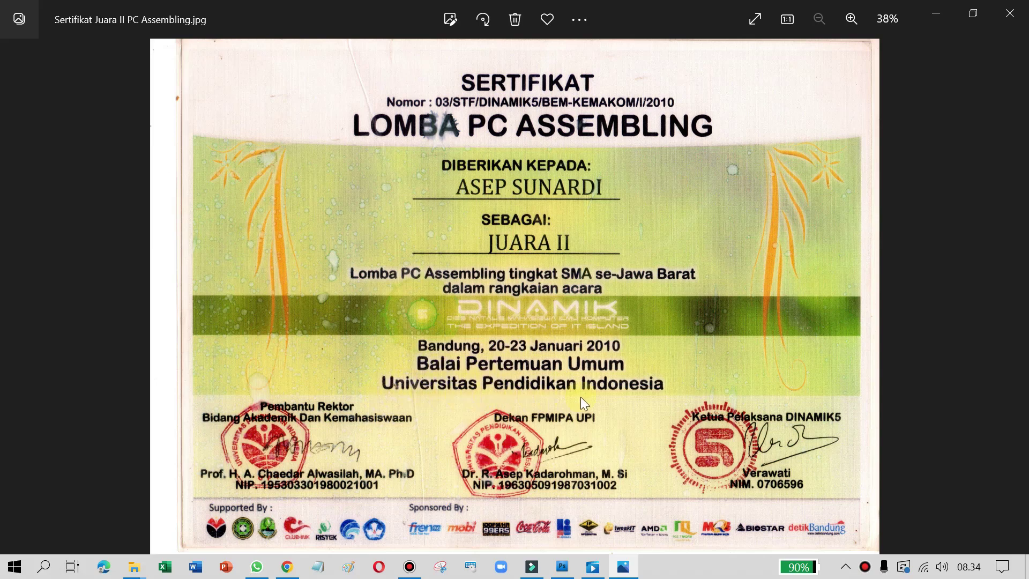
key(alt+Tab)
key(alt+Tab)
key(alt+Tab)
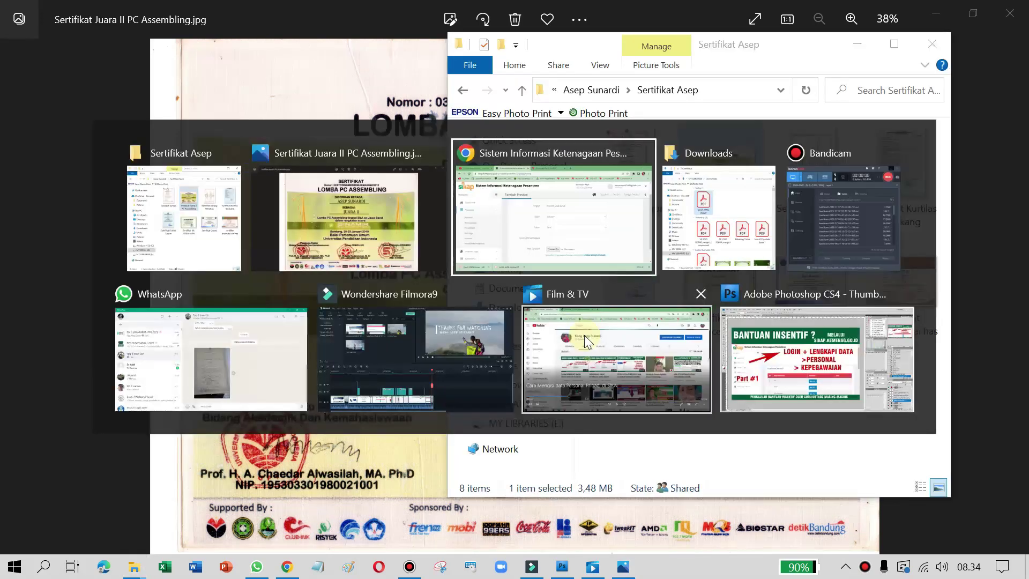
text(Univ)
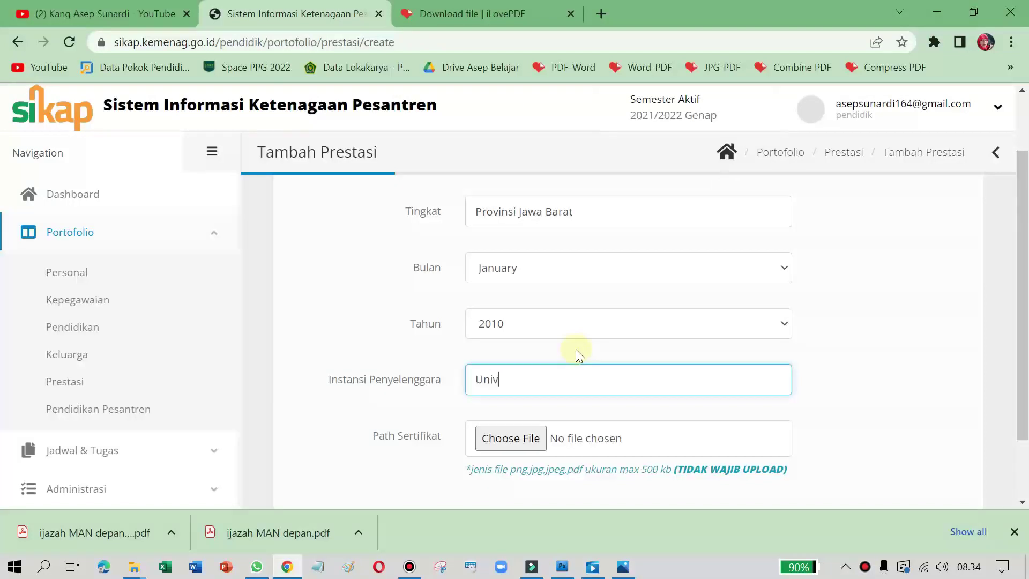
text(ersitas Pend)
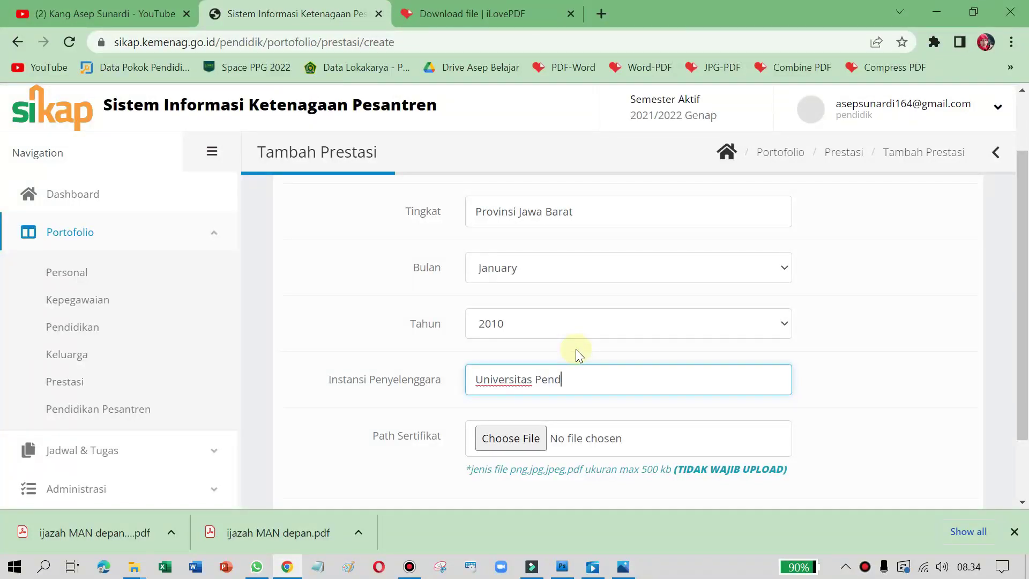
text(idikan Indonesia)
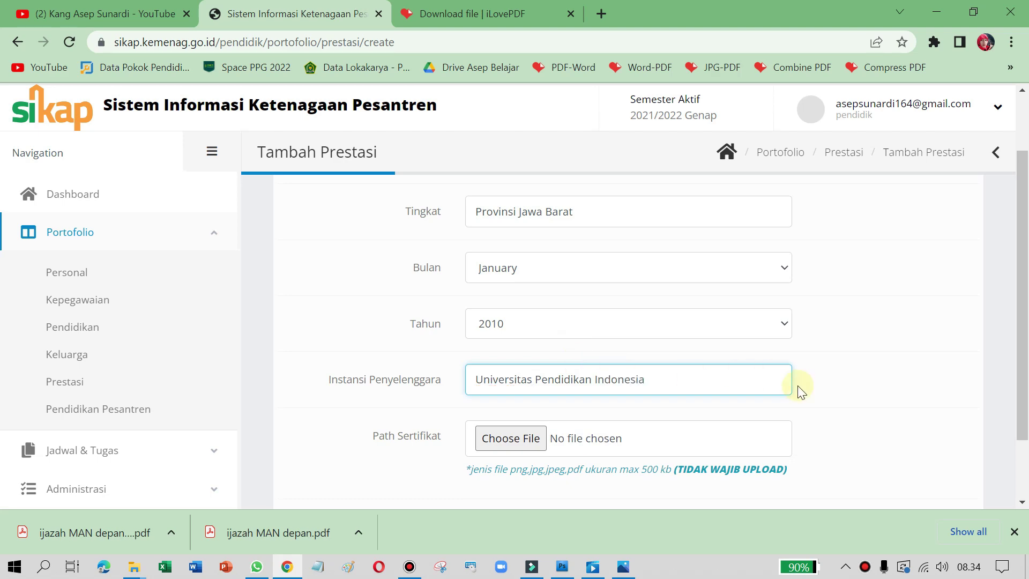
key(alt+Tab)
key(alt+Tab)
key(alt+Tab)
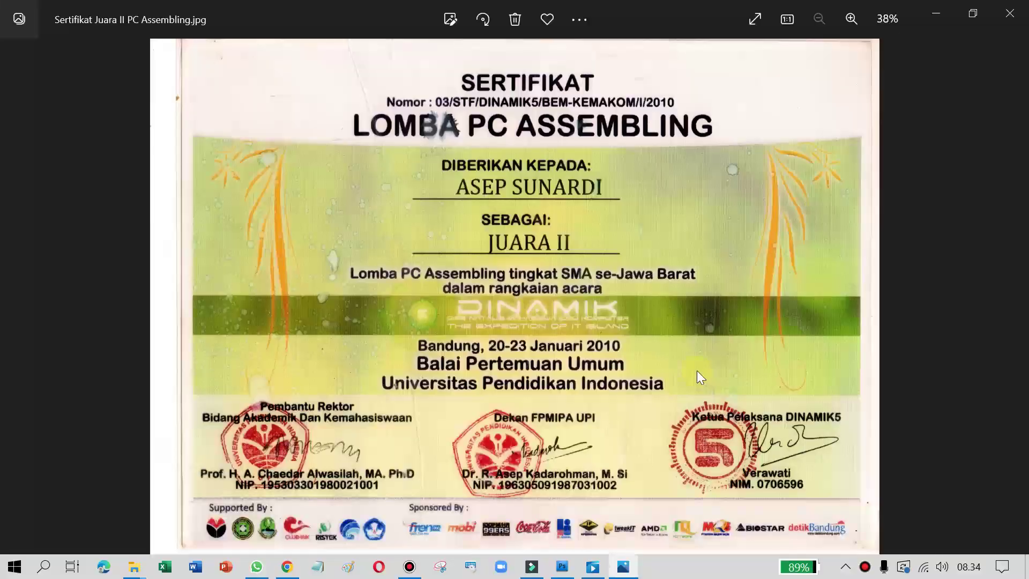
key(alt+Tab)
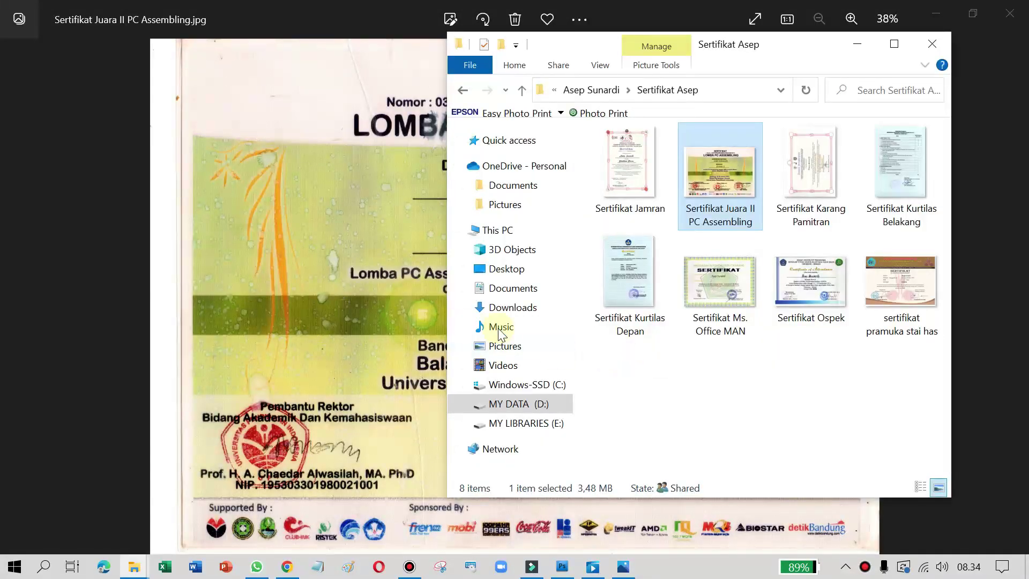
key(alt+Tab)
key(alt+Tab)
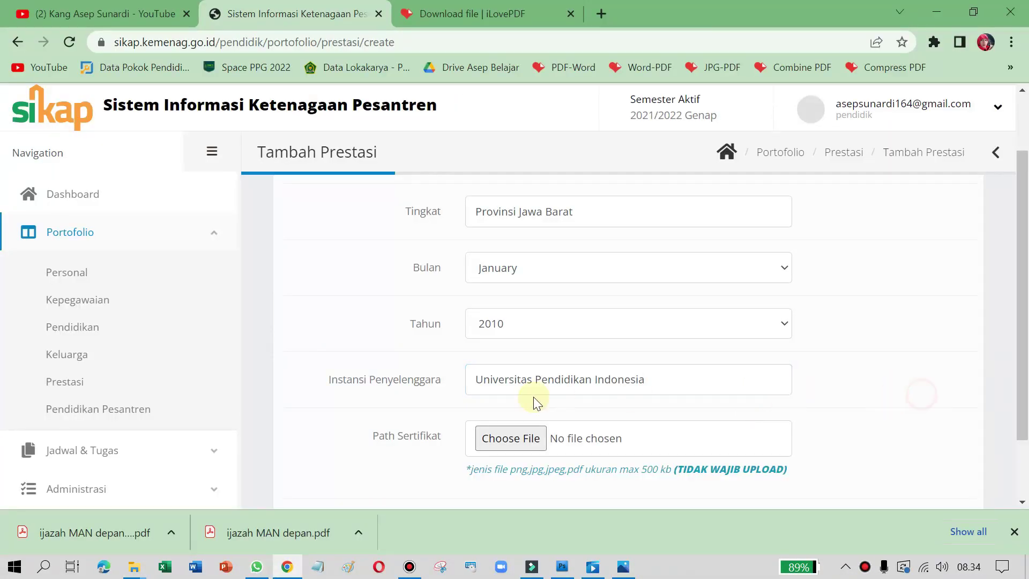
Step: Review the Path Sertifikat field: upload is optional with a 500 kb size limit
scroll(532, 396, down, 2)
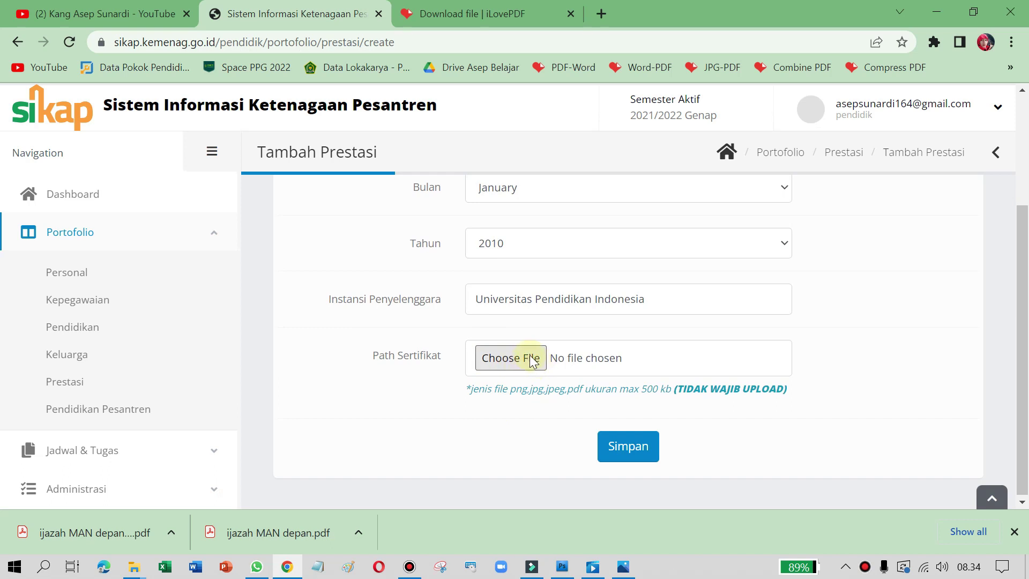
drag(681, 393, 792, 395)
click(844, 353)
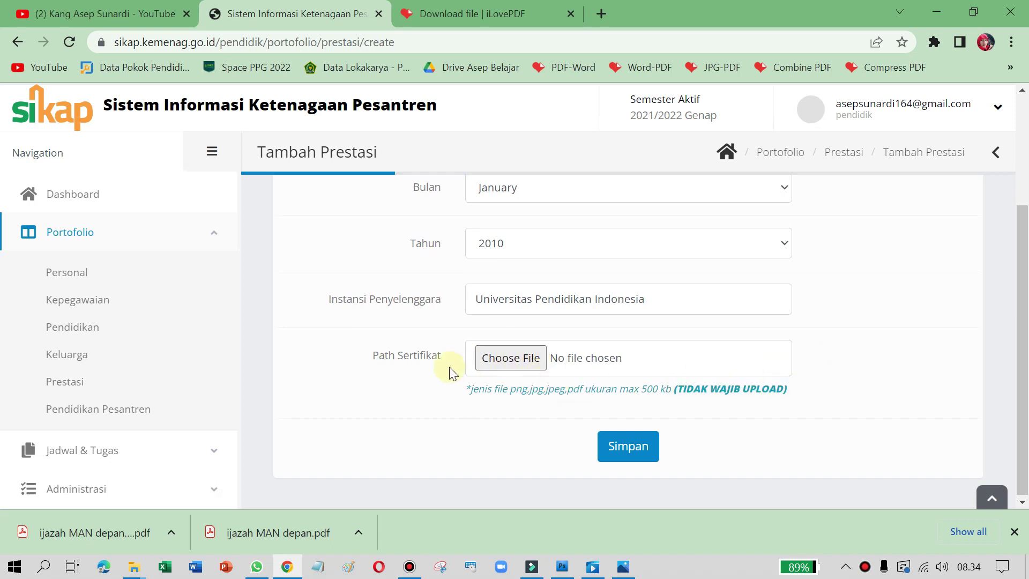
drag(375, 358, 440, 358)
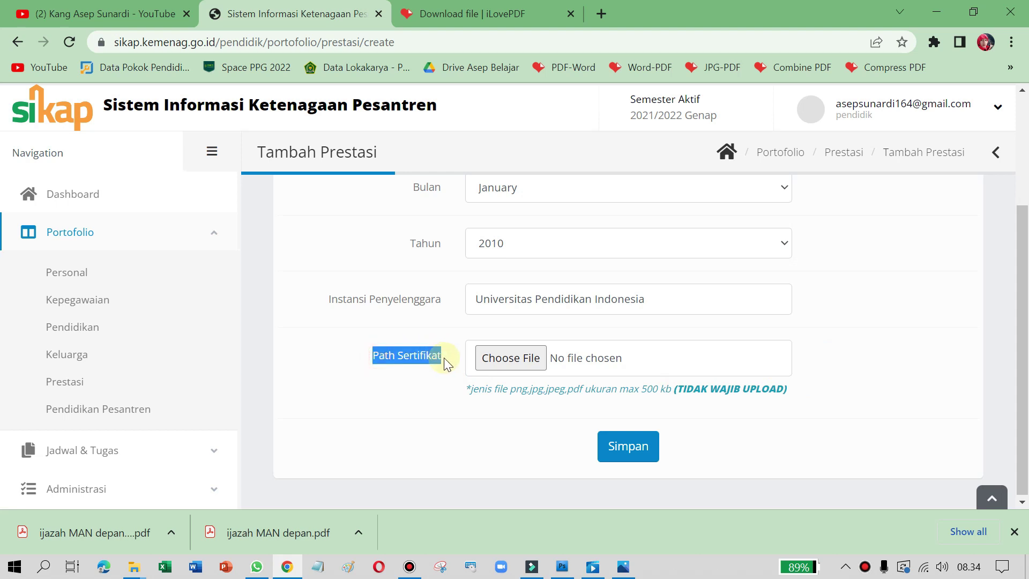
click(462, 405)
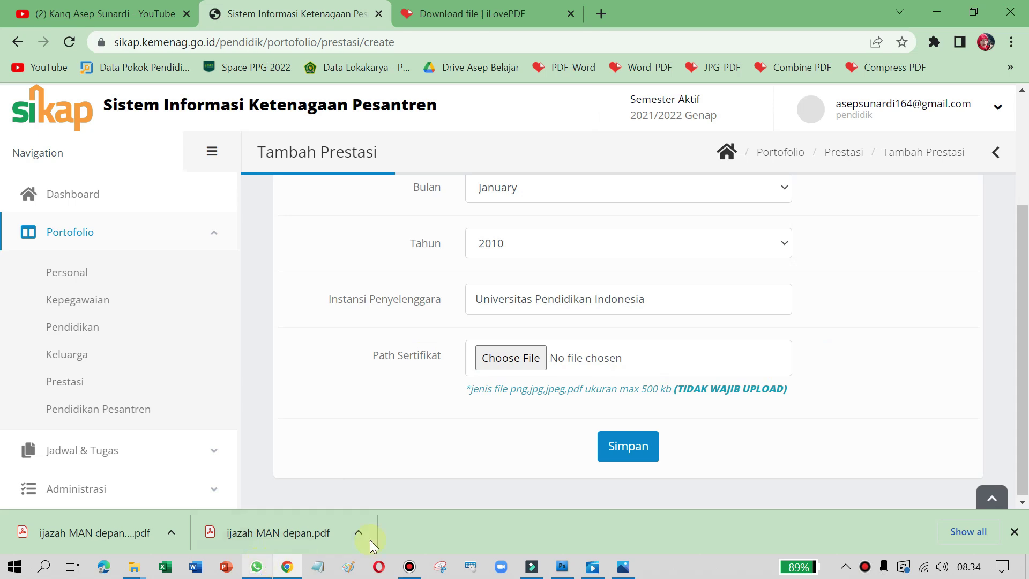
double_click(645, 393)
Step: Attach the PC Assembling certificate and save, which fails with 'path sertifikat gagal diunggah'
click(504, 368)
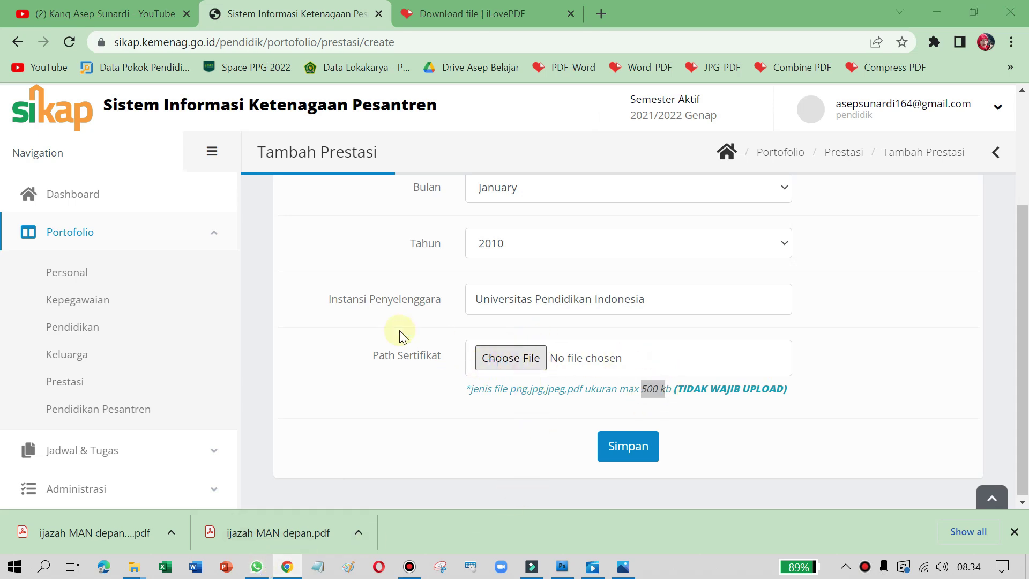
click(360, 39)
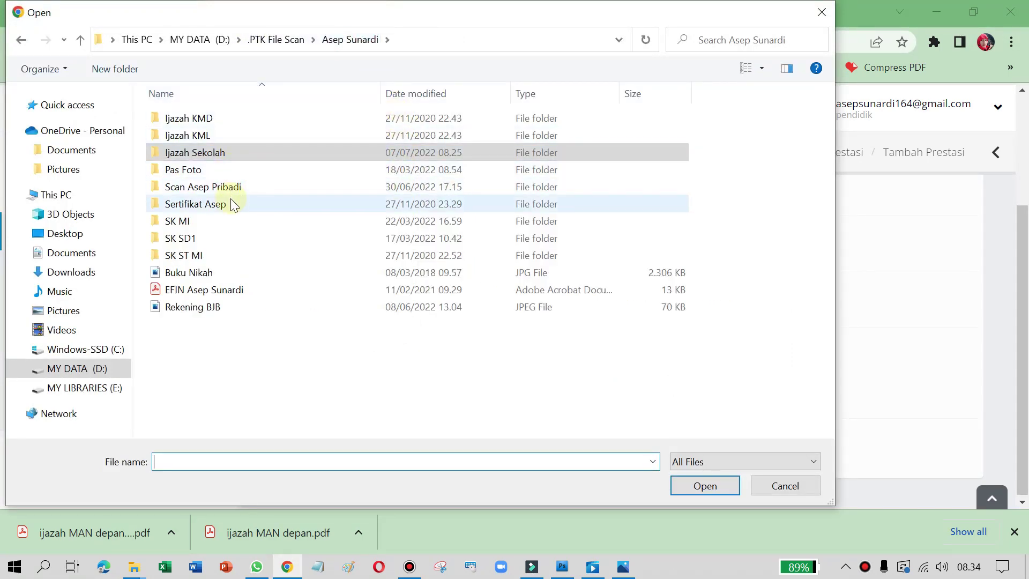
double_click(230, 202)
click(276, 161)
double_click(275, 161)
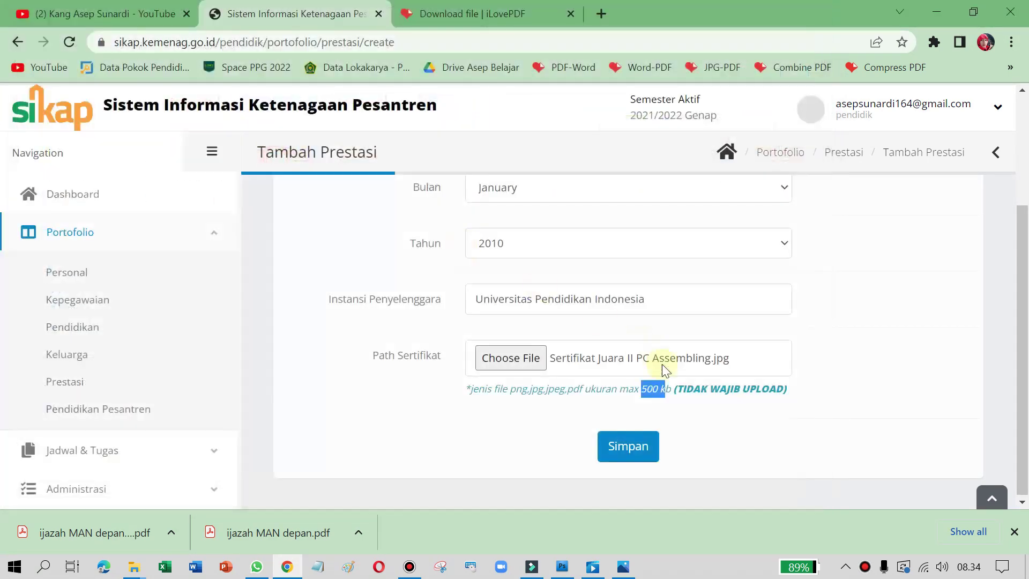
click(623, 457)
scroll(529, 372, up, 1)
scroll(536, 391, down, 1)
click(627, 444)
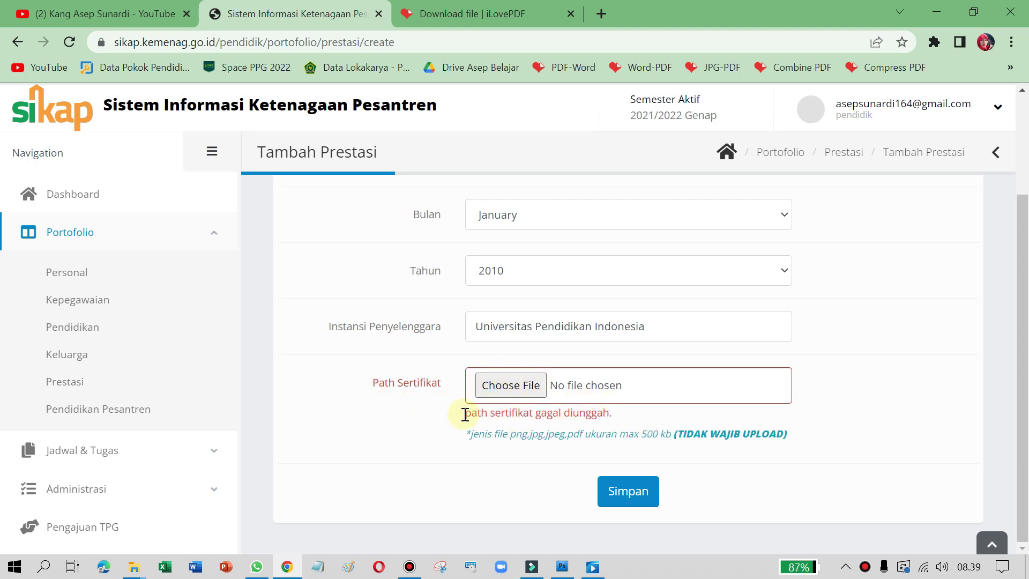
drag(468, 414, 617, 420)
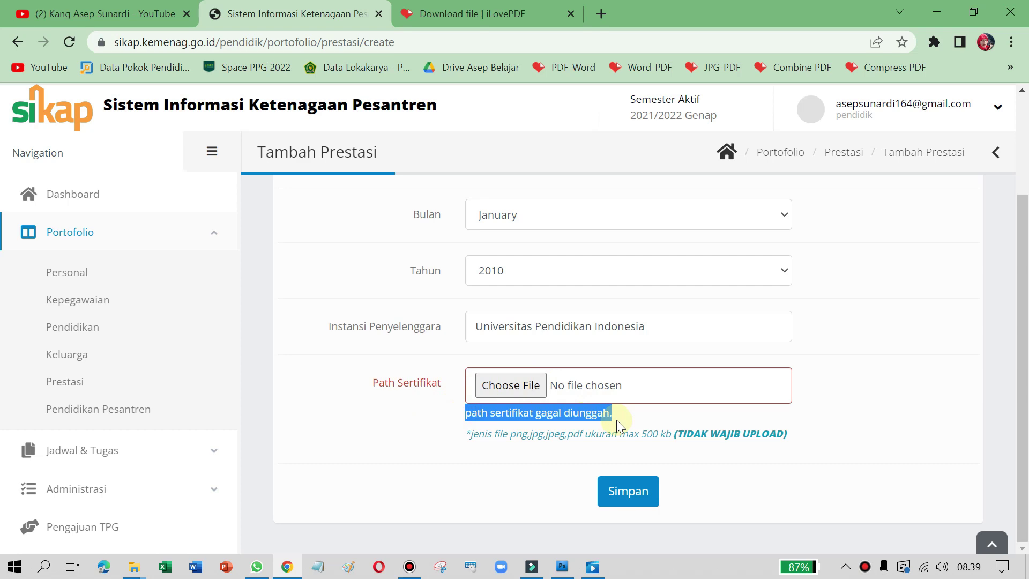
click(141, 569)
click(97, 517)
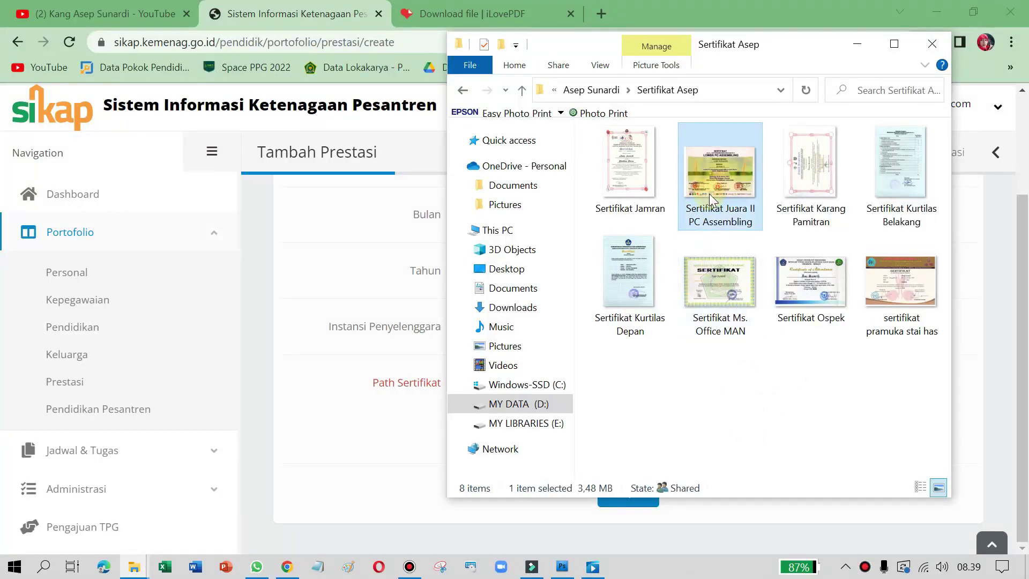
right_click(708, 156)
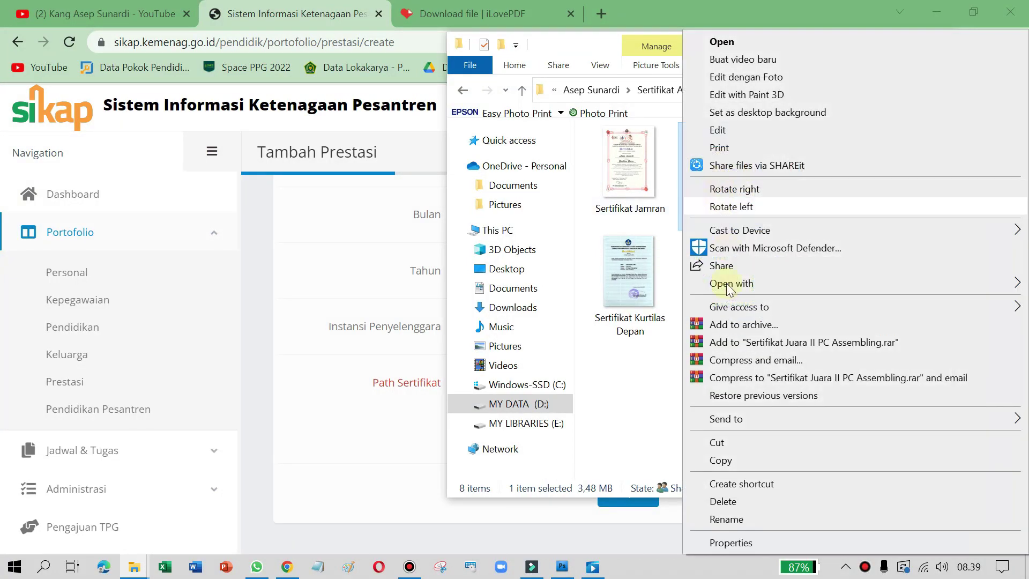
click(726, 542)
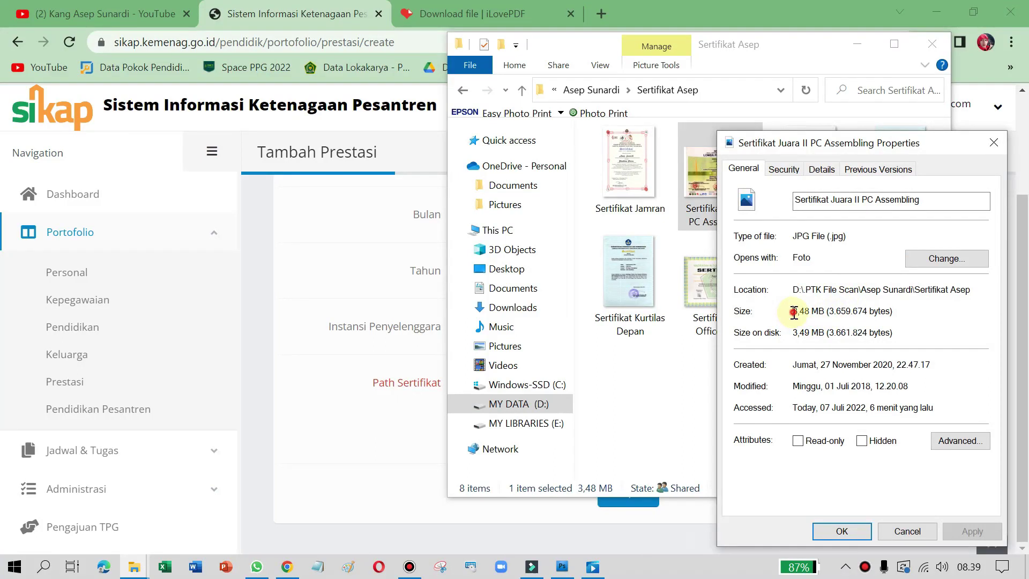
drag(794, 313, 811, 316)
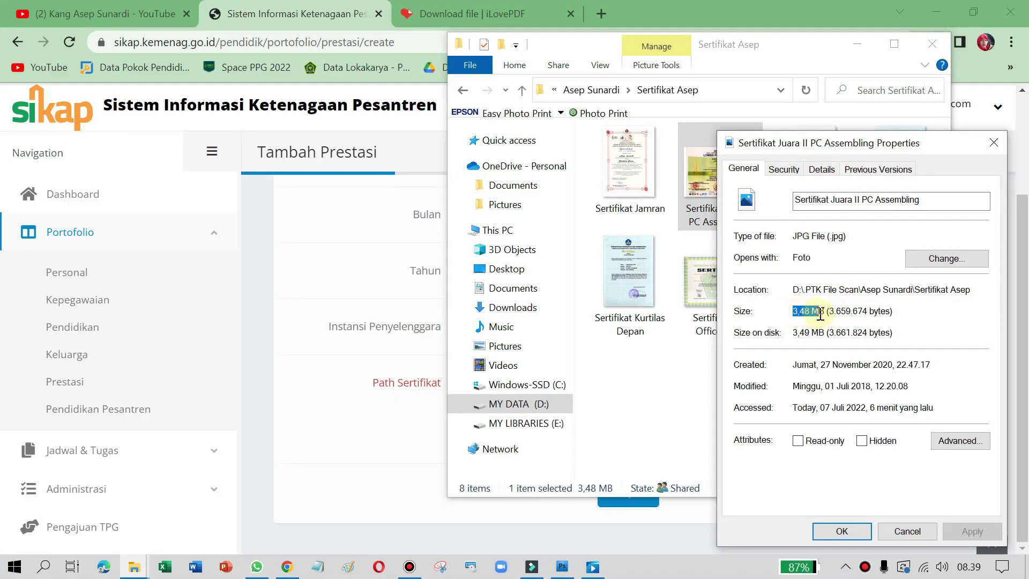
click(811, 320)
click(993, 143)
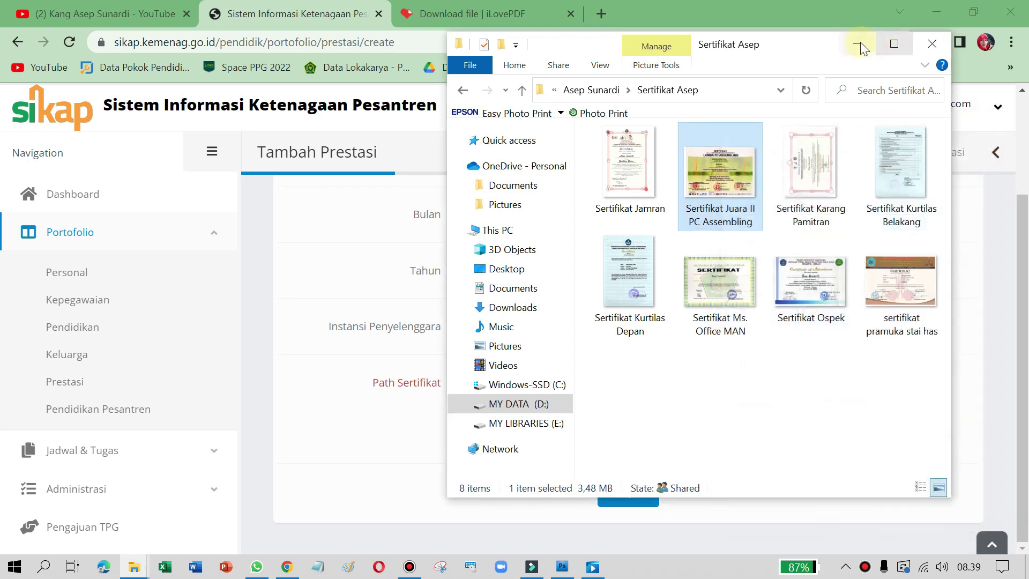
click(857, 44)
drag(641, 434, 674, 439)
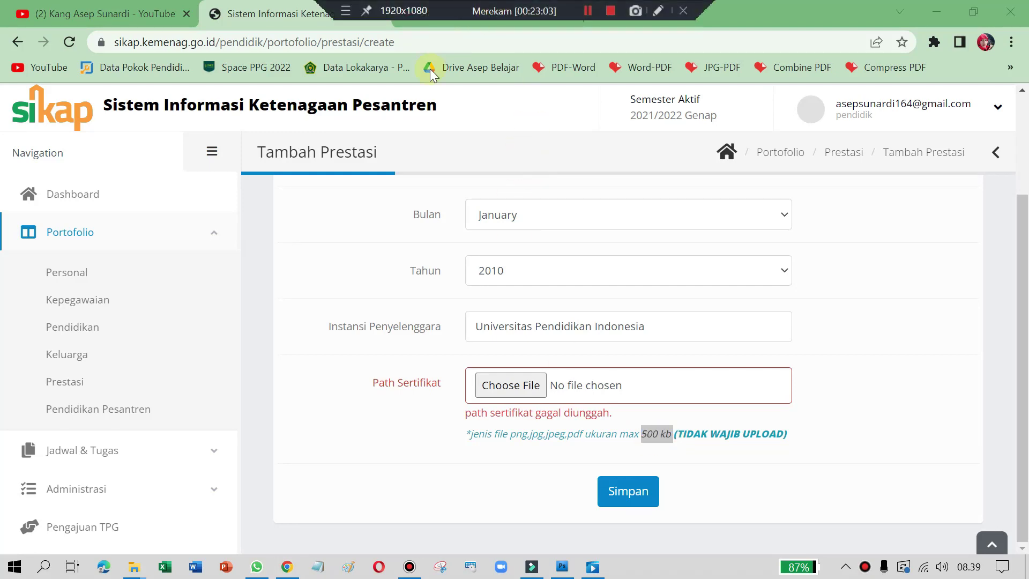
Step: Search the web for 'jpg to pdf' and open iLovePDF's JPG to PDF converter
click(455, 10)
click(464, 45)
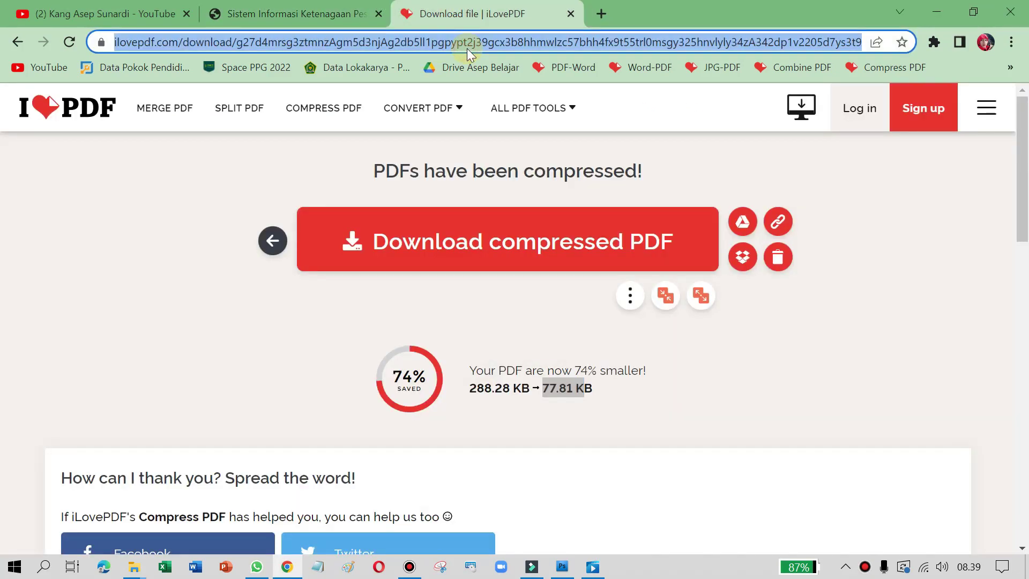
text(jpg to pdf)
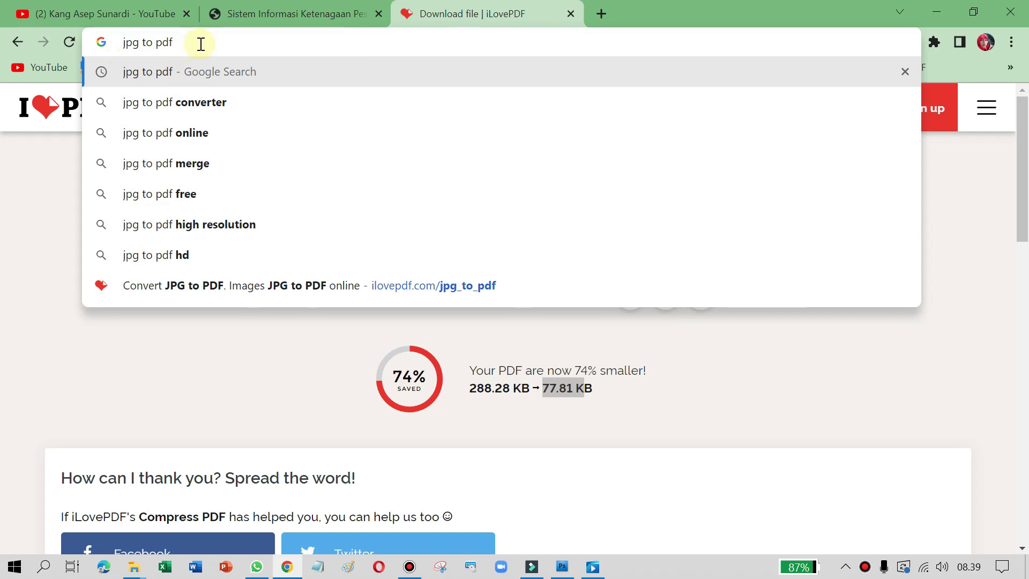
key(Return)
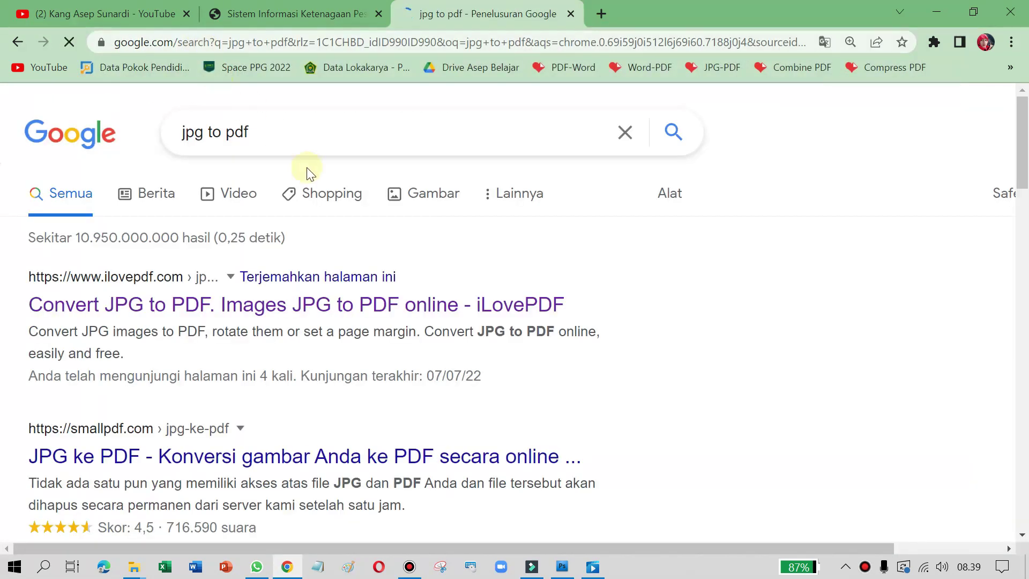
click(133, 305)
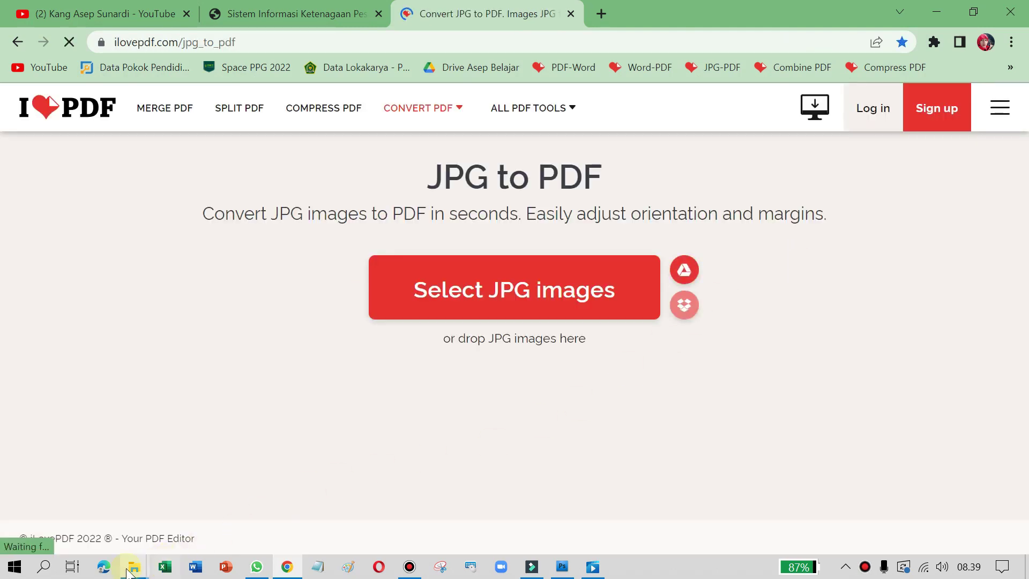
Step: Add the PC Assembling certificate image, set Landscape orientation, and convert it to PDF
mouse_move(129, 569)
click(60, 511)
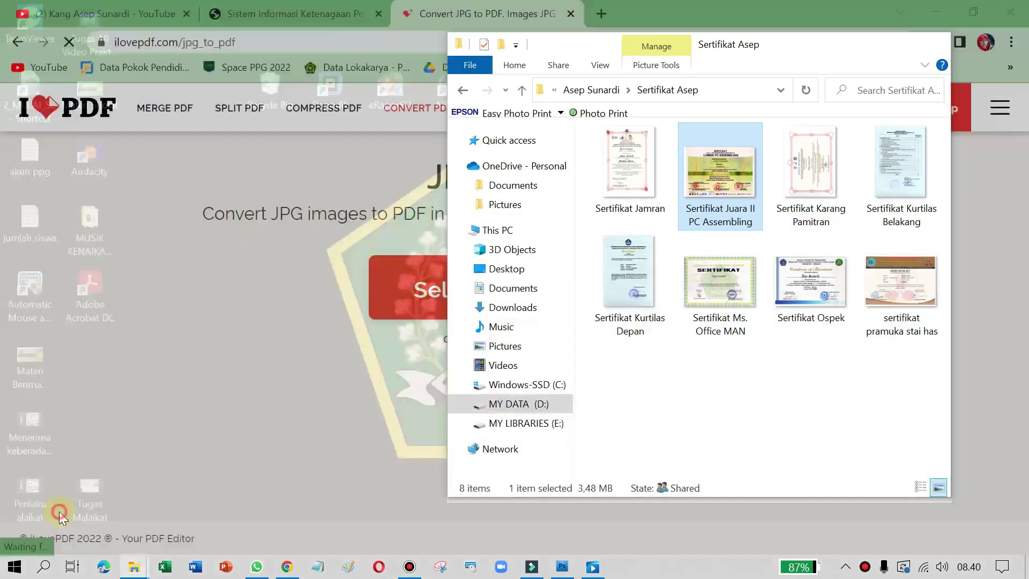
drag(727, 194, 301, 330)
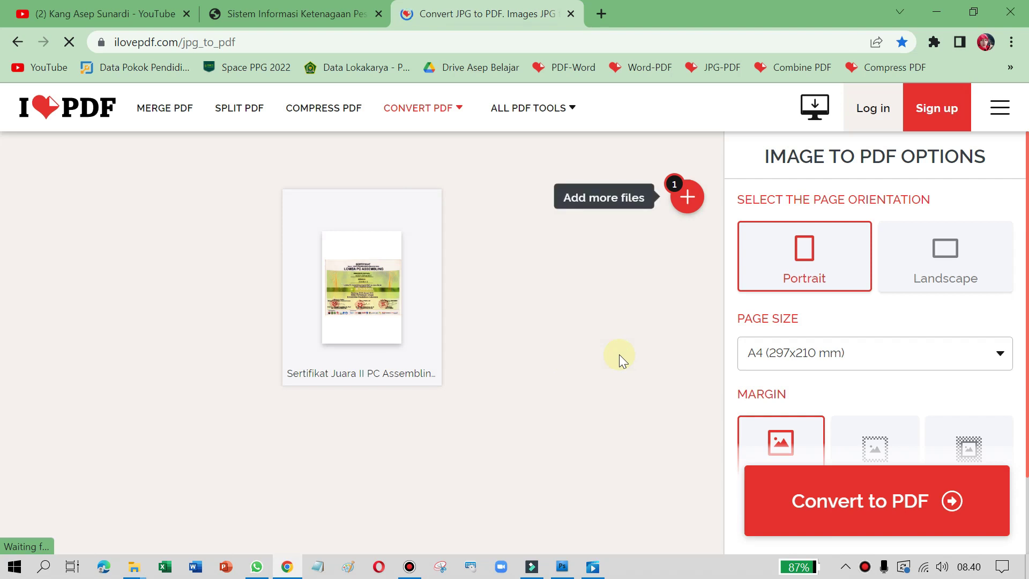
click(997, 271)
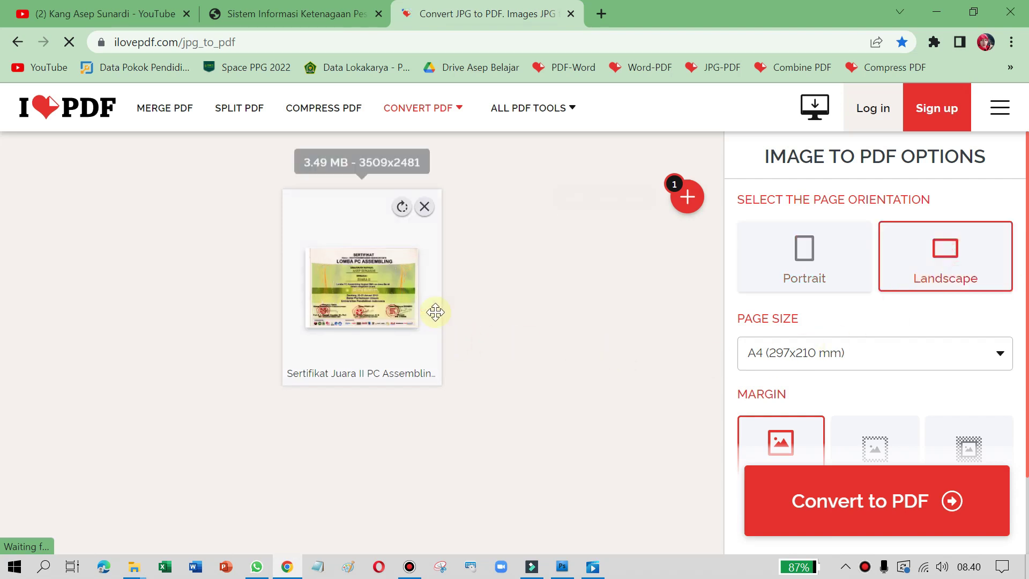
click(892, 514)
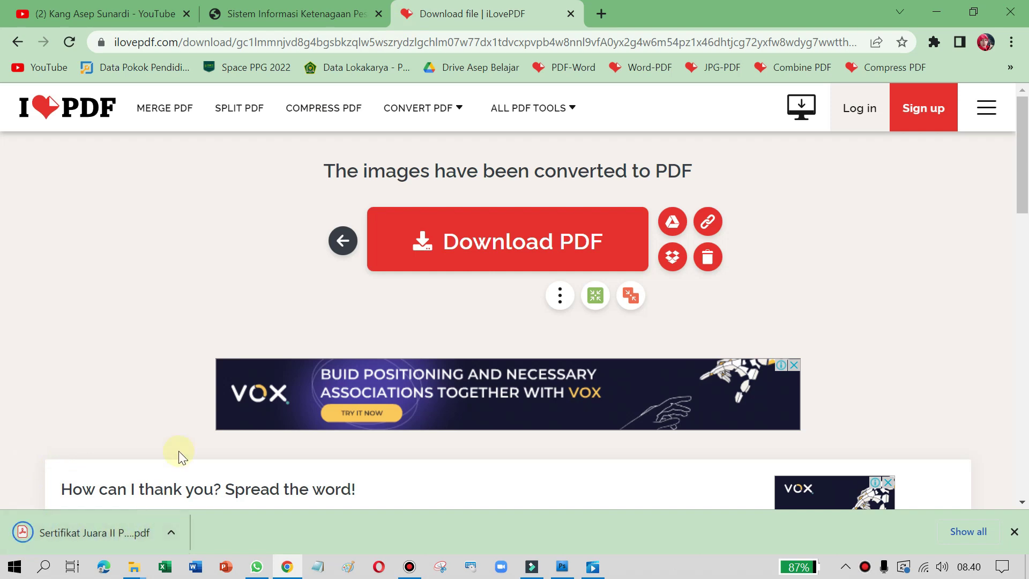
Step: Confirm in Downloads that the certificate PDF is 288 KB, then return to Tambah Prestasi
mouse_move(134, 572)
click(189, 490)
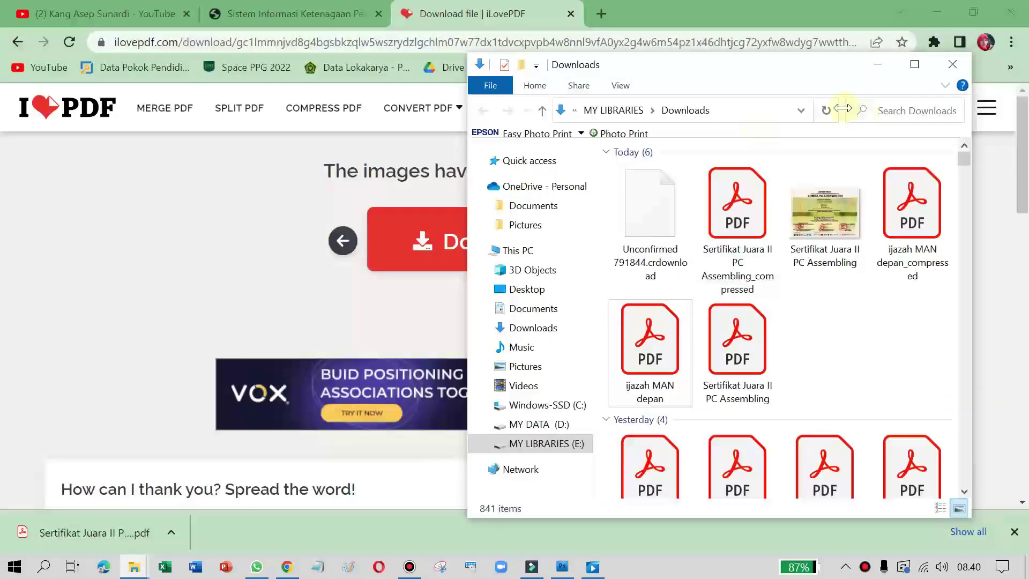
click(826, 110)
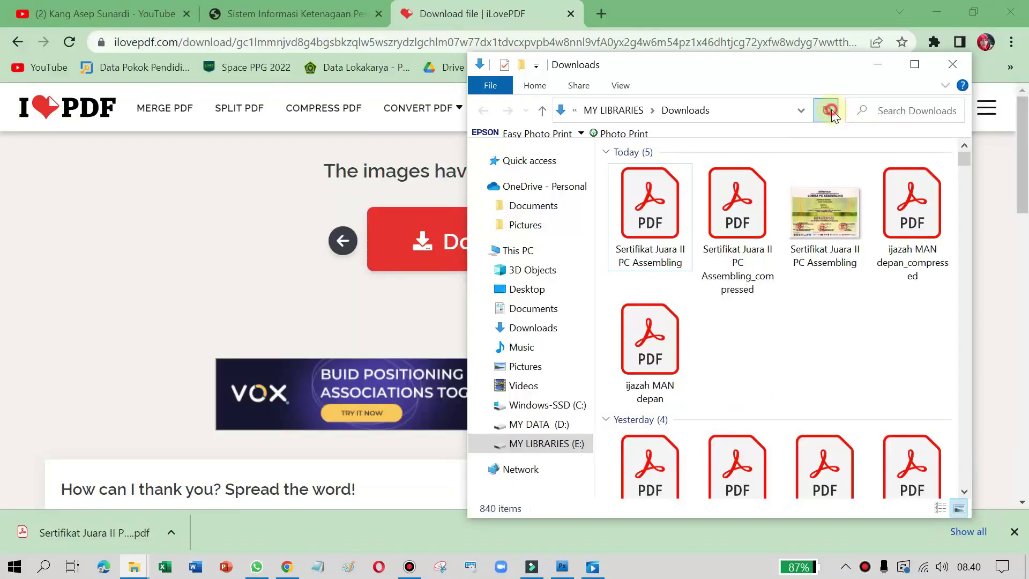
click(648, 199)
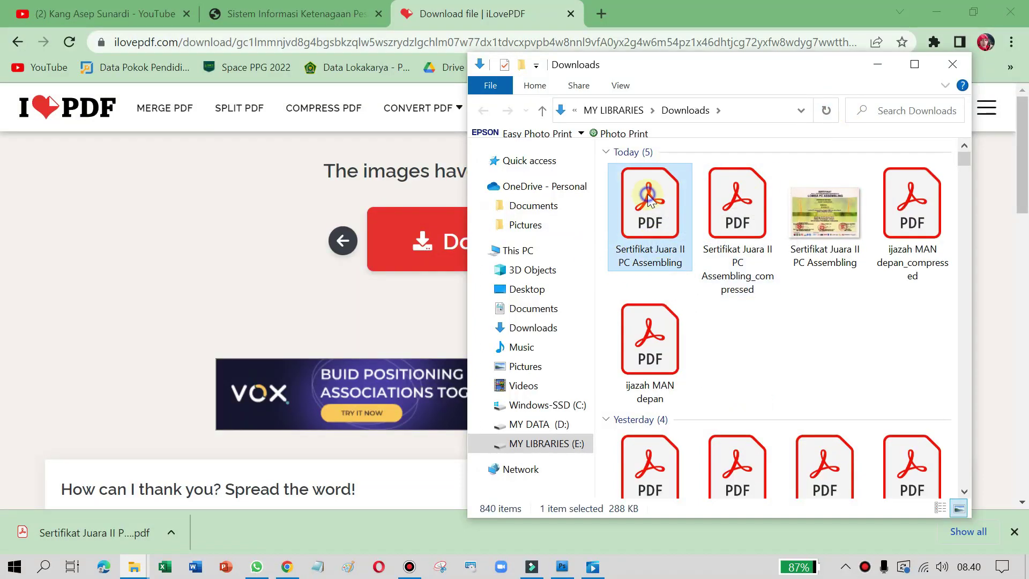
right_click(649, 199)
click(696, 531)
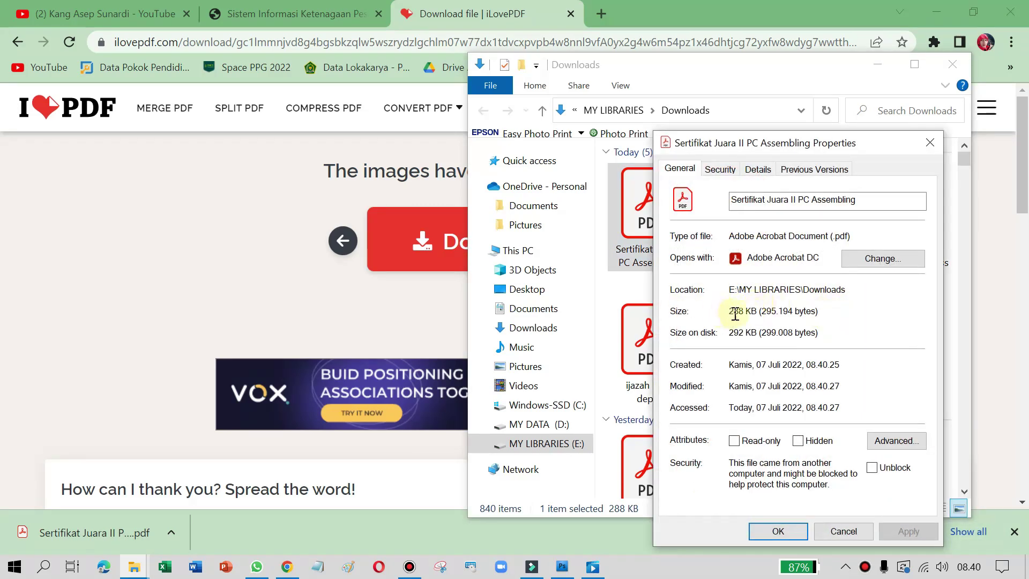
double_click(733, 315)
click(924, 145)
click(215, 17)
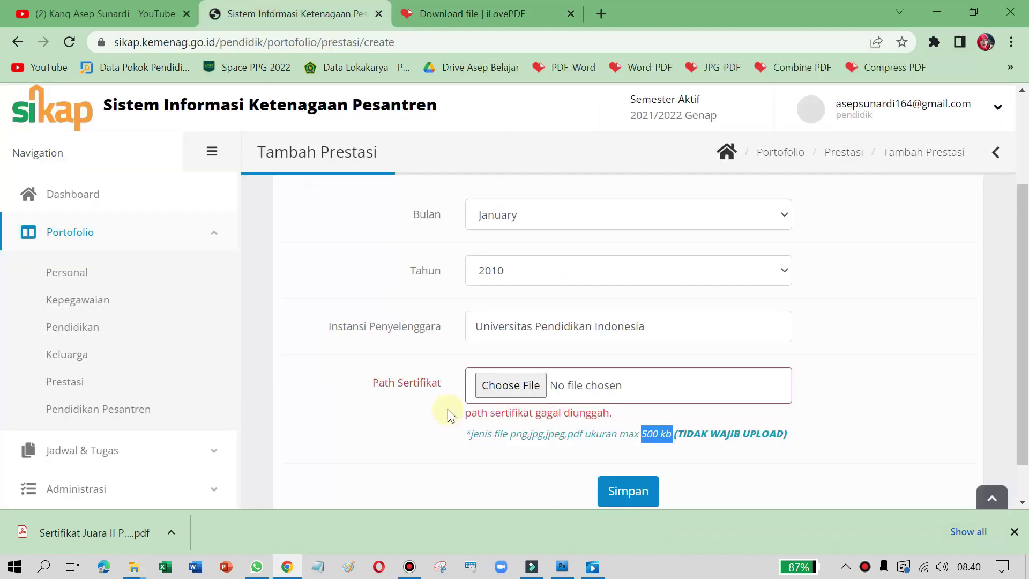
Step: Paste the converted certificate PDF into the Sertifikat Asep folder
click(506, 385)
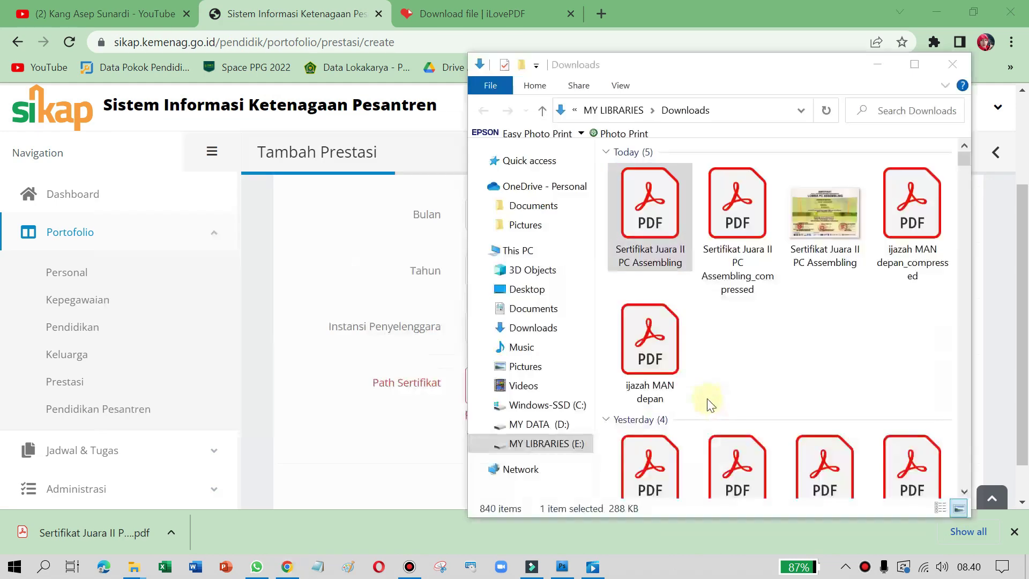
key(alt+Tab)
key(Tab)
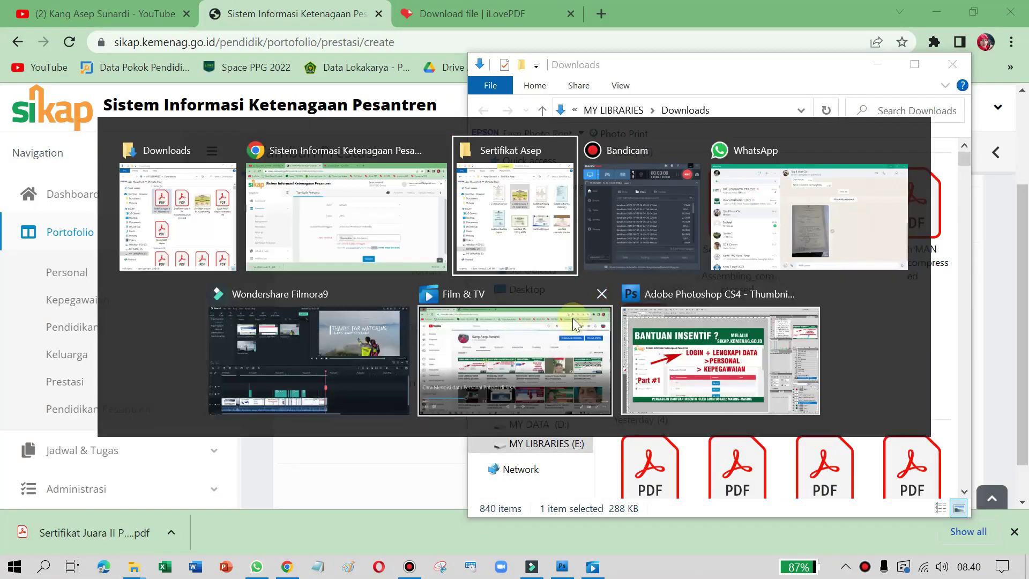
click(762, 408)
key(ctrl+v)
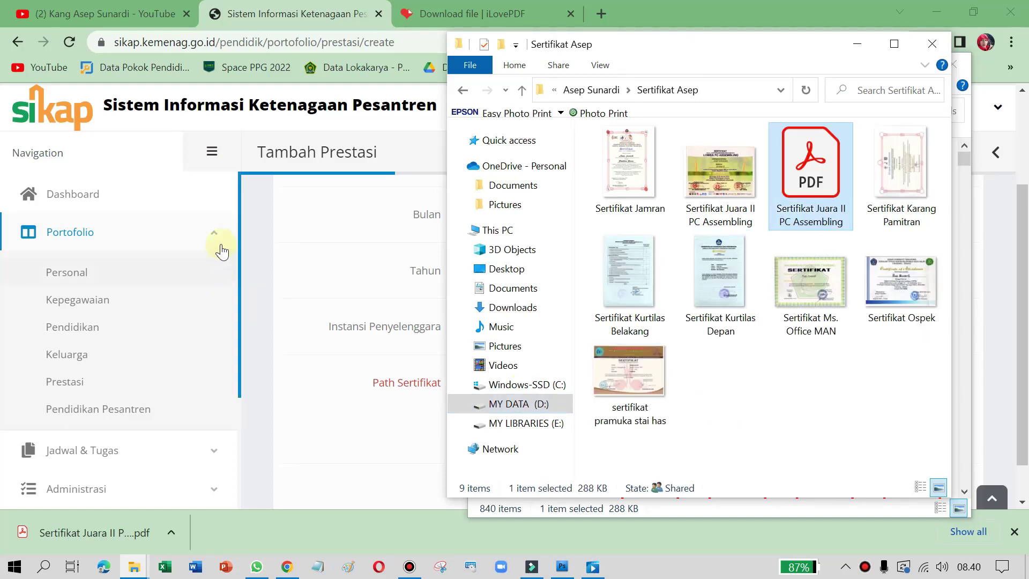
click(310, 262)
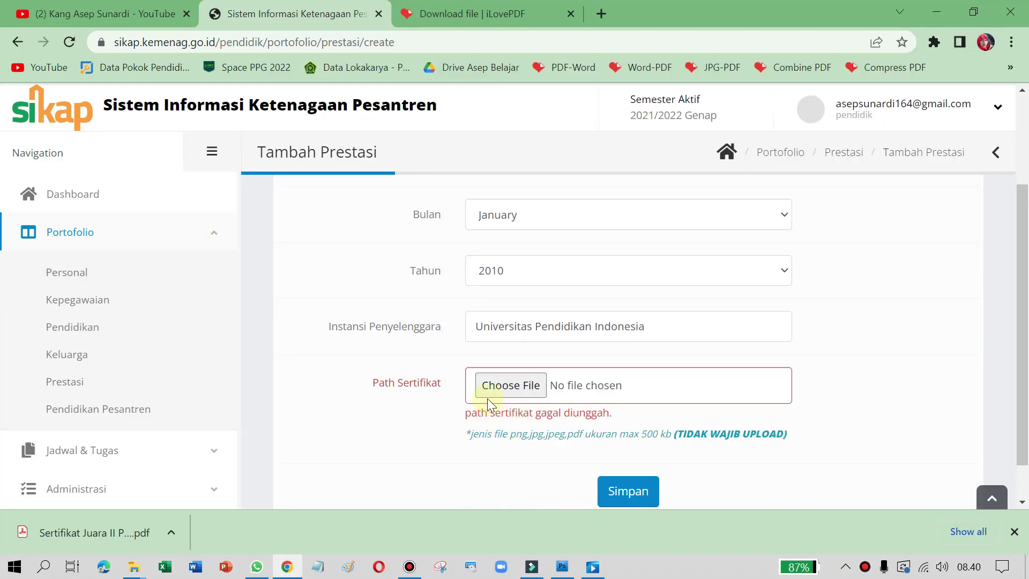
Step: Attach the Sertifikat Juara II PC Assembling PDF and save the Prestasi entry
click(505, 390)
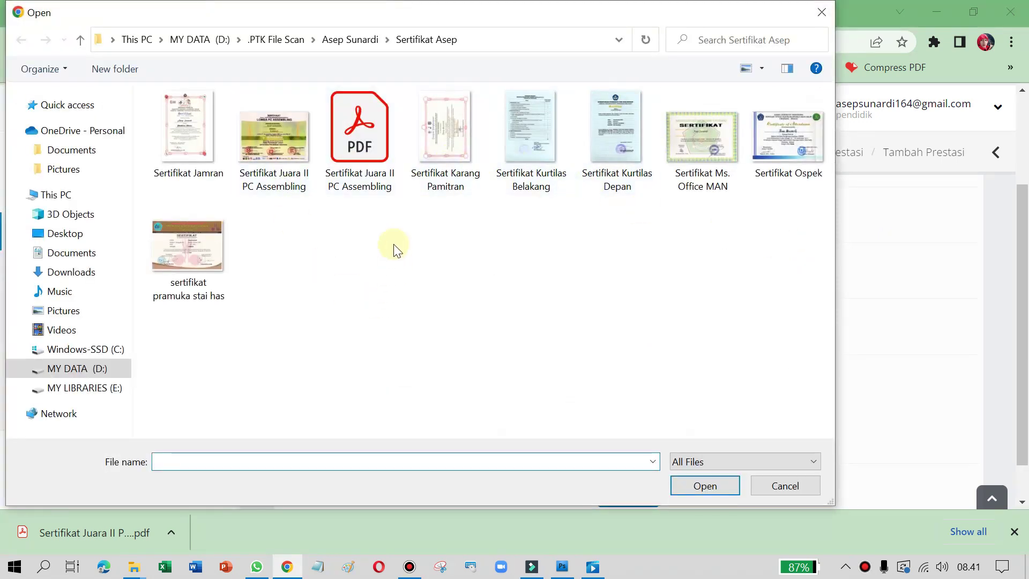
double_click(358, 174)
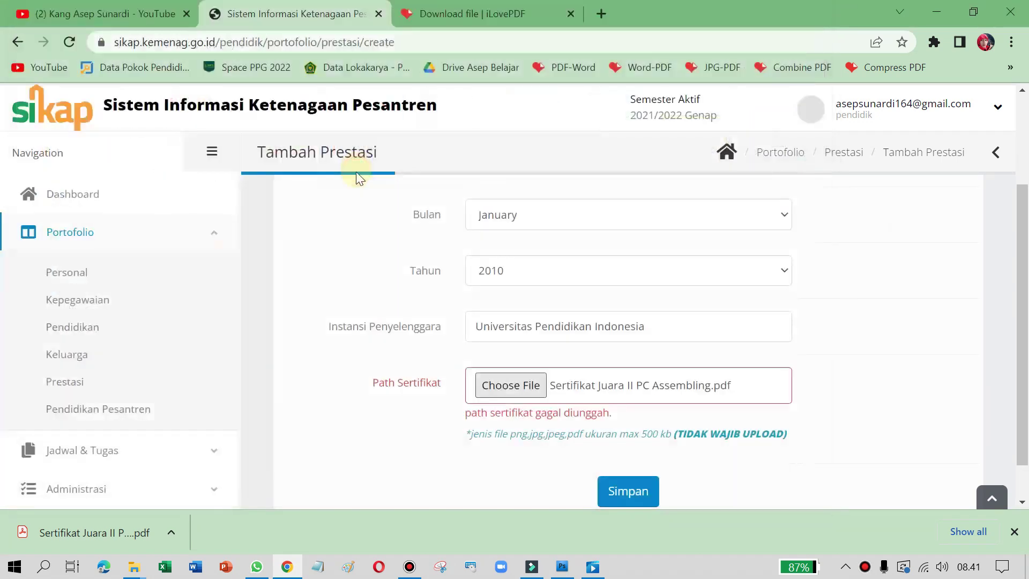
click(626, 453)
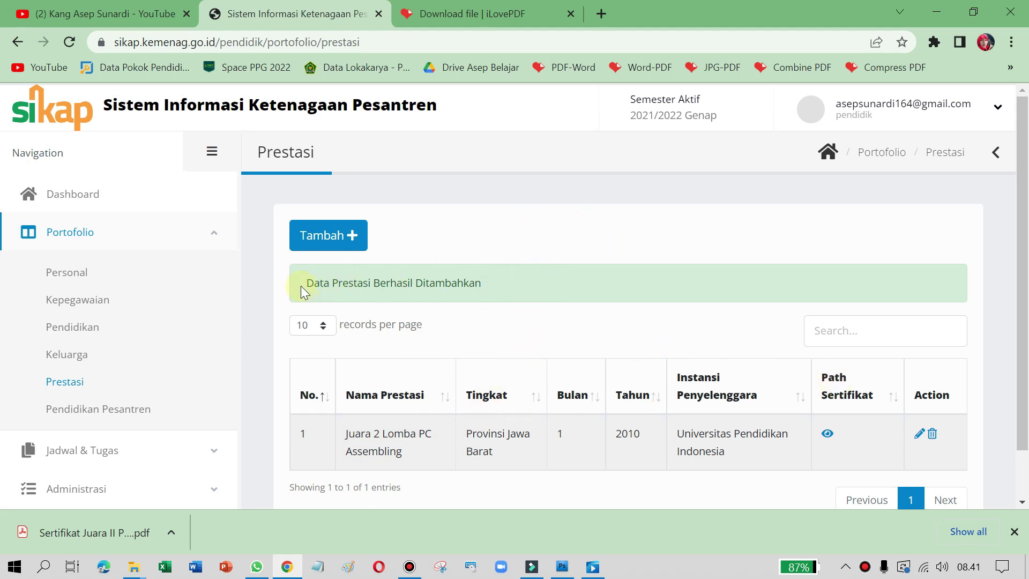
Step: Highlight the success message and go to the Pendidikan Pesantren portfolio page
drag(307, 282, 484, 283)
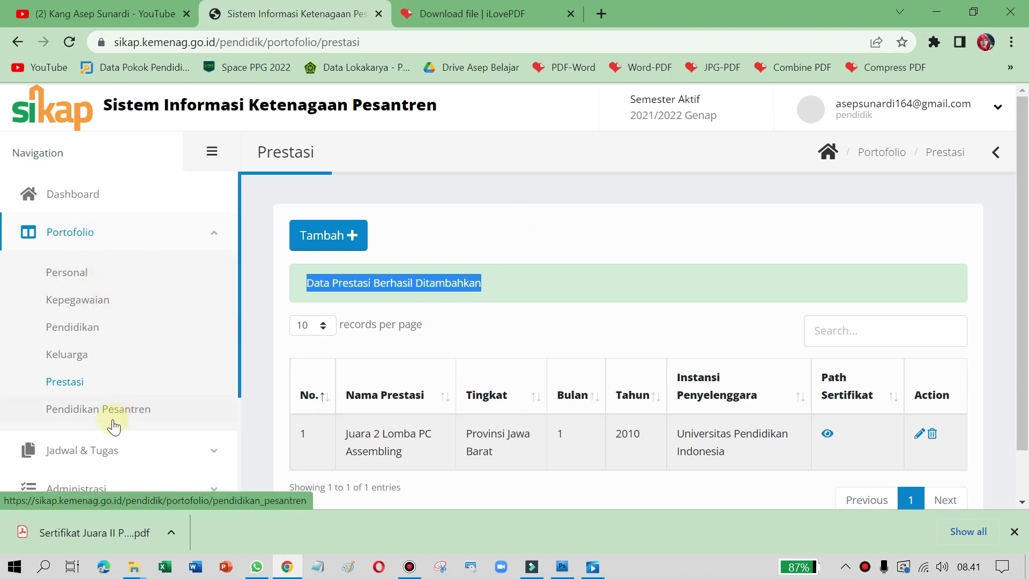
click(92, 410)
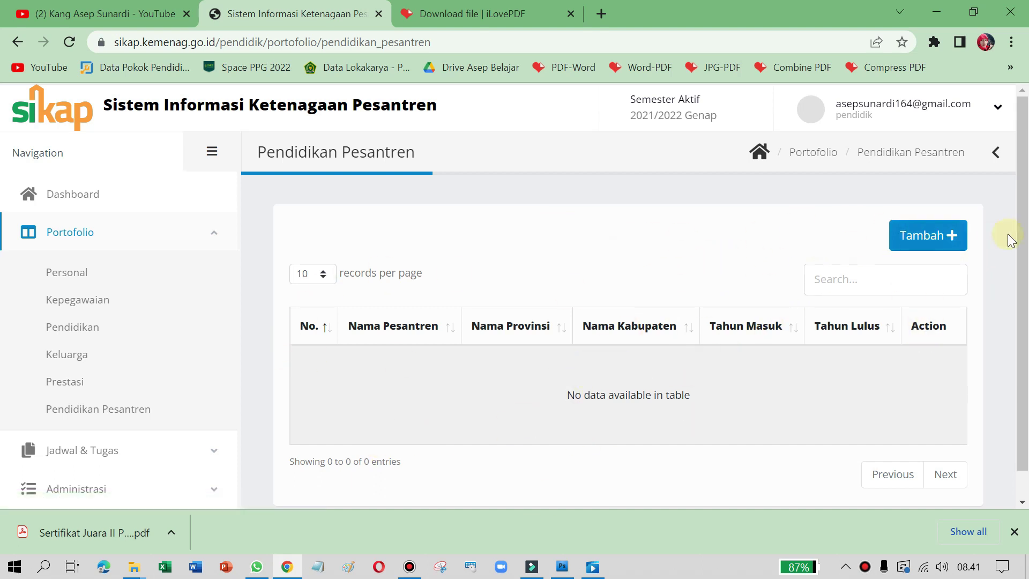
Step: Start a new pesantren entry named Al Azhar with province Jawa Barat
click(935, 241)
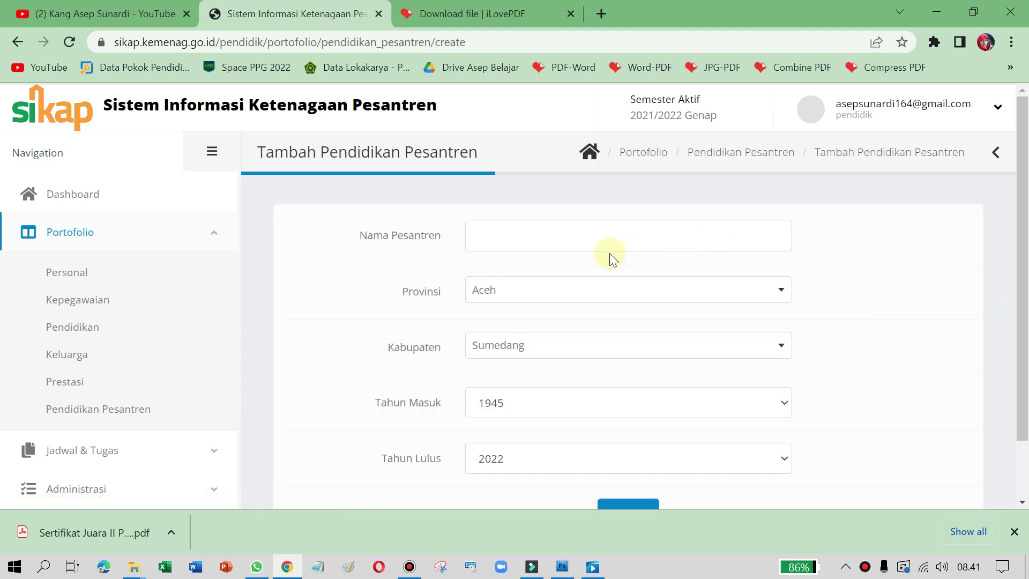
click(525, 239)
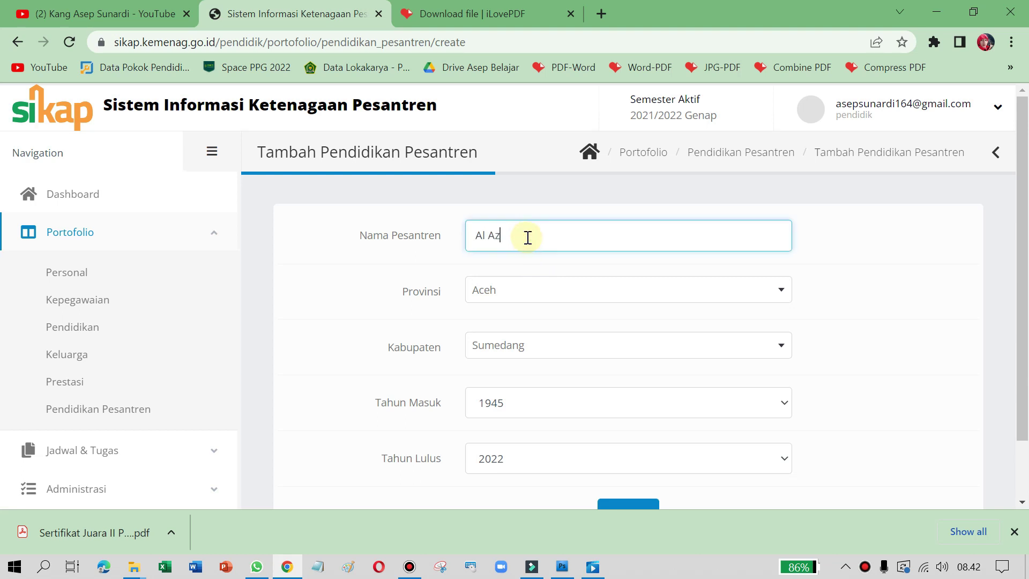
click(535, 291)
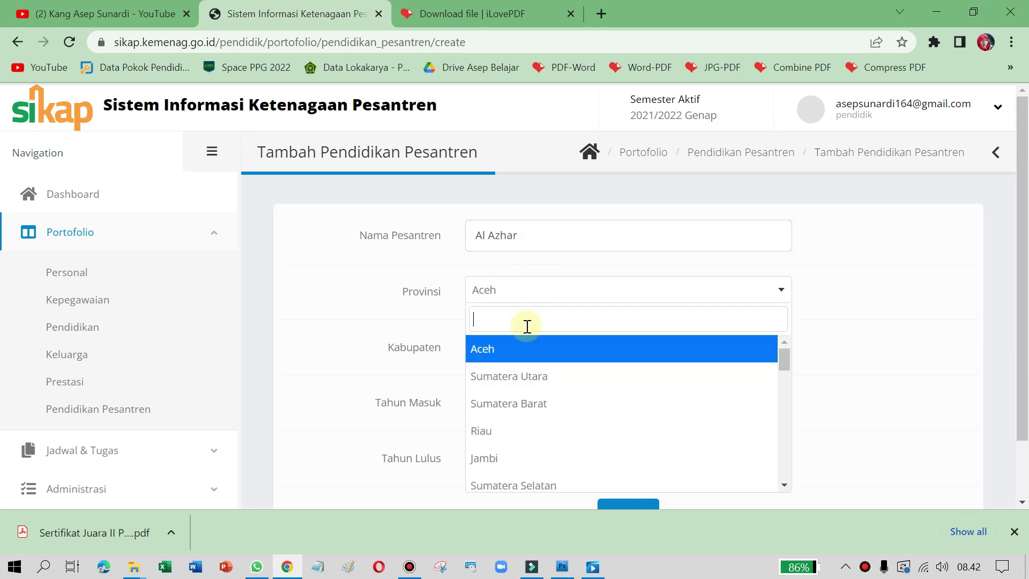
scroll(544, 419, down, 5)
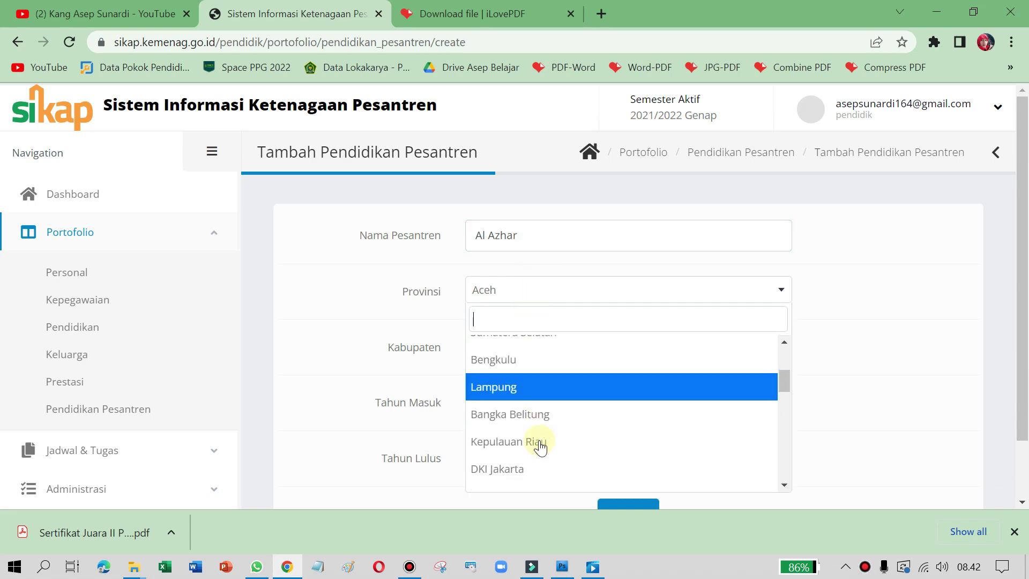
click(529, 410)
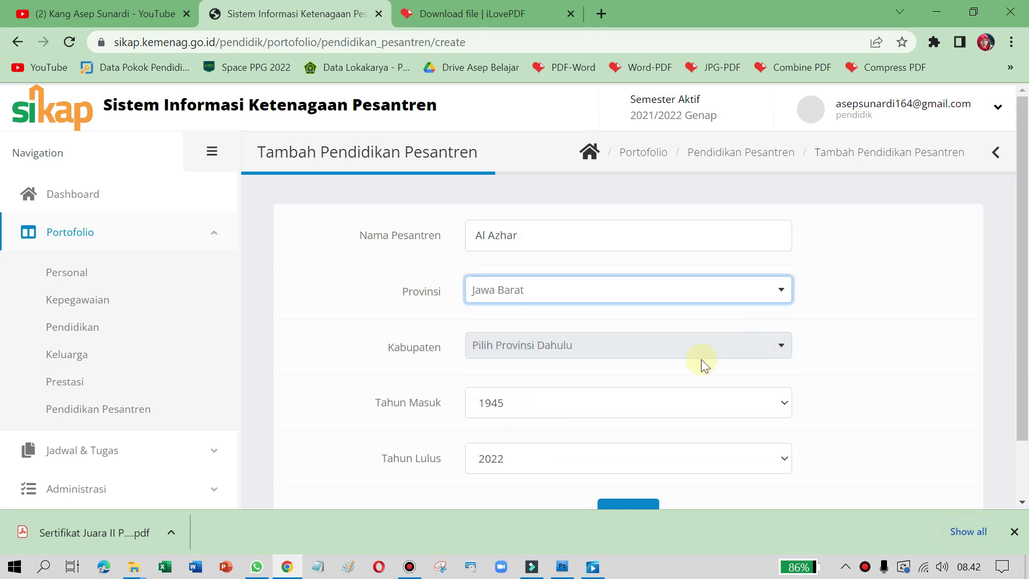
Step: Set the regency to Kota Bandung and the entry year to 2000
click(747, 348)
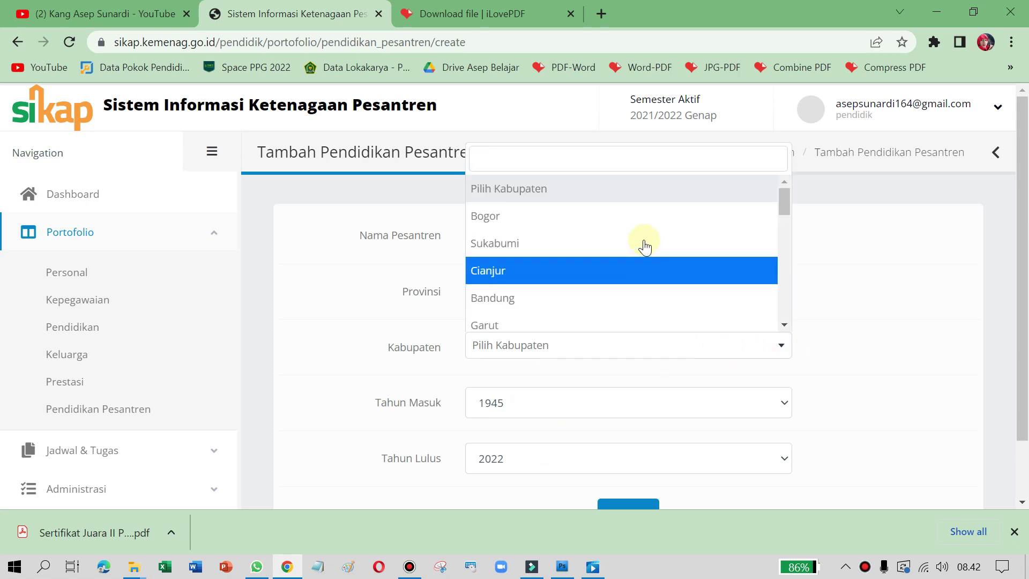
scroll(653, 279, down, 5)
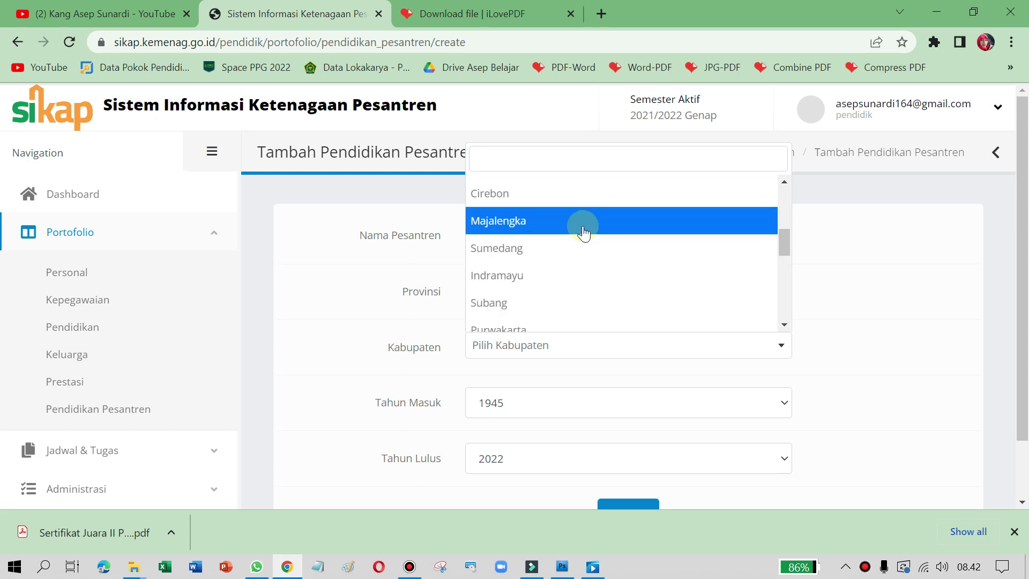
scroll(599, 248, down, 3)
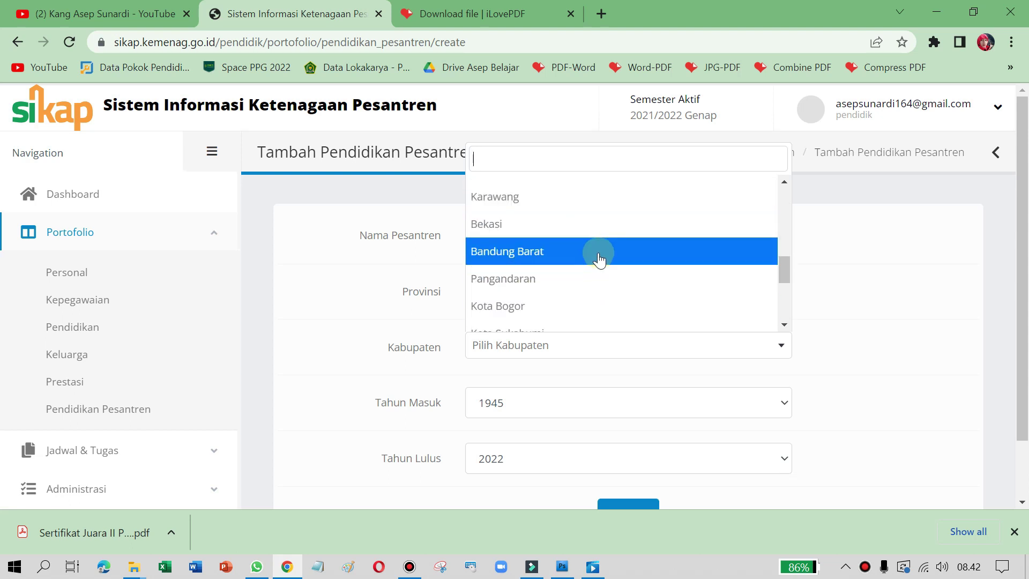
scroll(593, 271, down, 3)
scroll(586, 280, up, 2)
scroll(583, 282, down, 2)
click(569, 284)
click(568, 402)
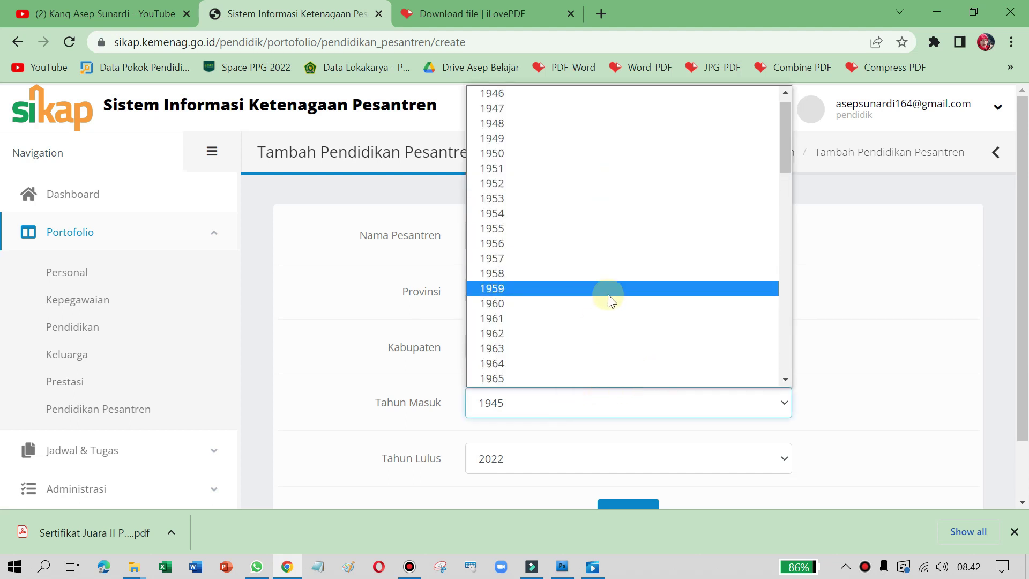
scroll(538, 241, down, 15)
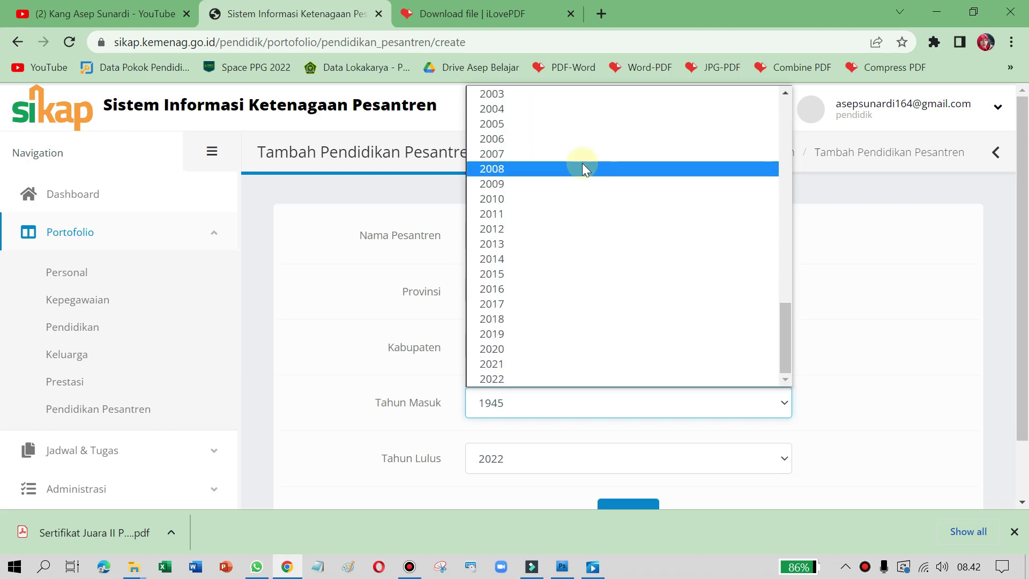
scroll(522, 219, up, 4)
click(523, 209)
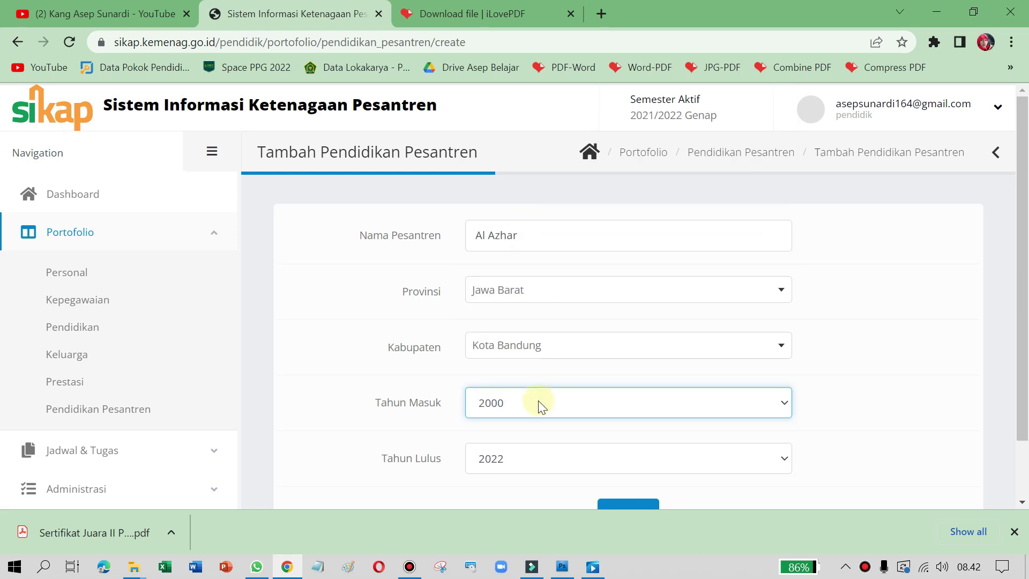
scroll(514, 391, down, 2)
Step: Set the graduation year to 2003, correcting a mistaken 2013, and save the entry
click(498, 386)
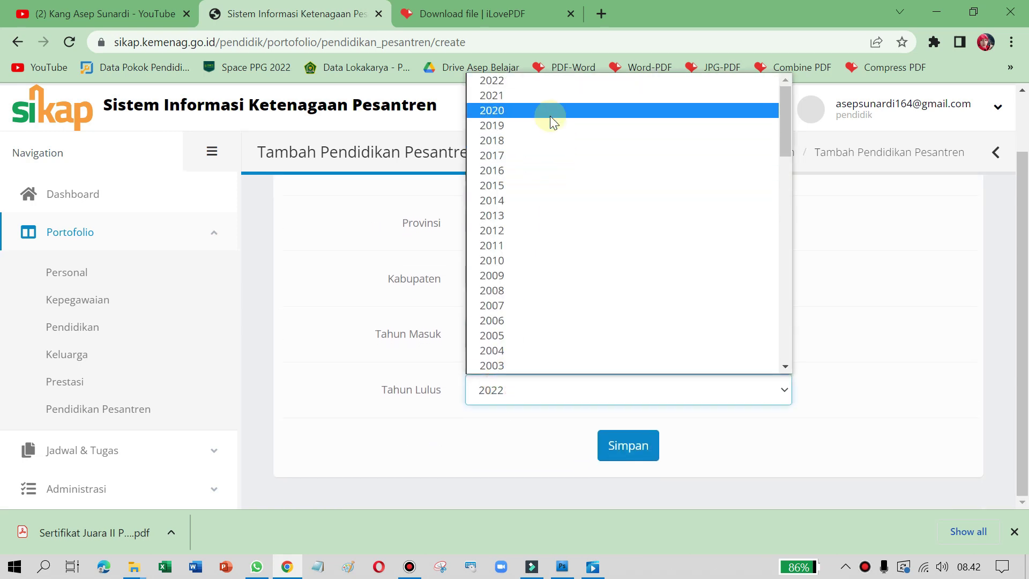
scroll(617, 140, down, 1)
scroll(605, 272, down, 15)
scroll(603, 304, down, 1)
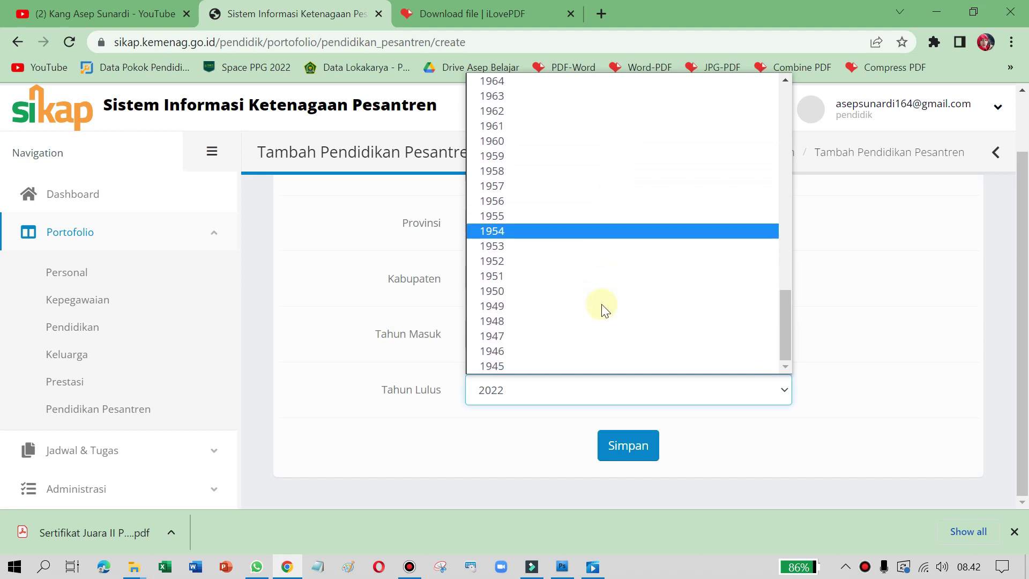
scroll(603, 296, up, 5)
scroll(601, 290, up, 10)
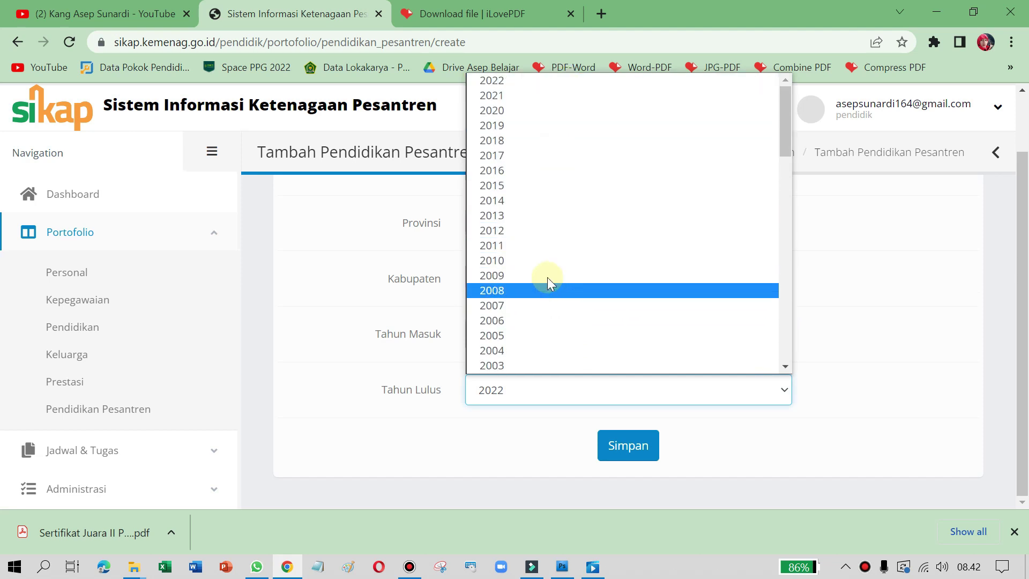
scroll(554, 273, down, 6)
scroll(554, 252, up, 6)
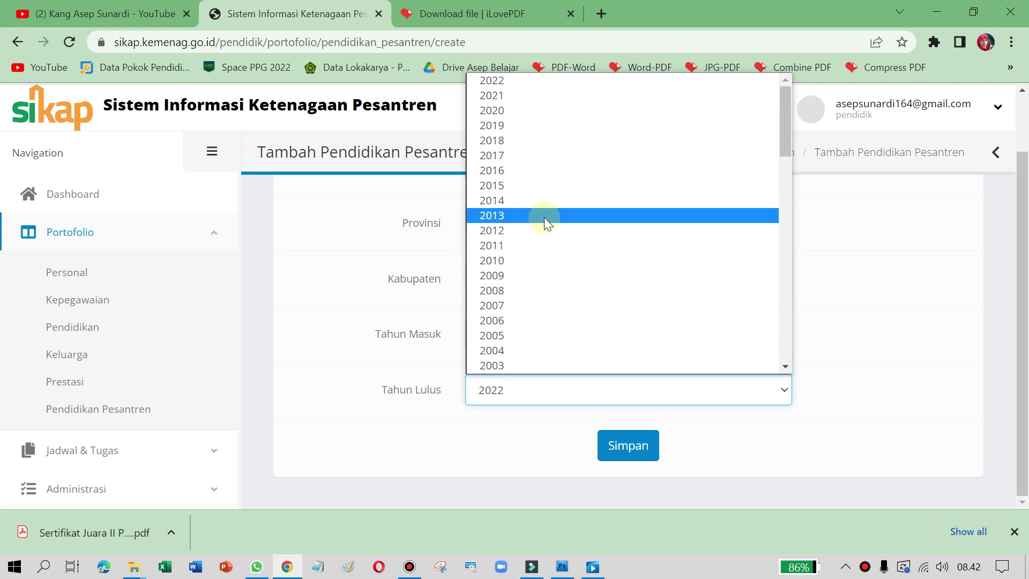
click(544, 216)
click(612, 398)
scroll(589, 276, down, 1)
scroll(590, 276, down, 4)
click(552, 176)
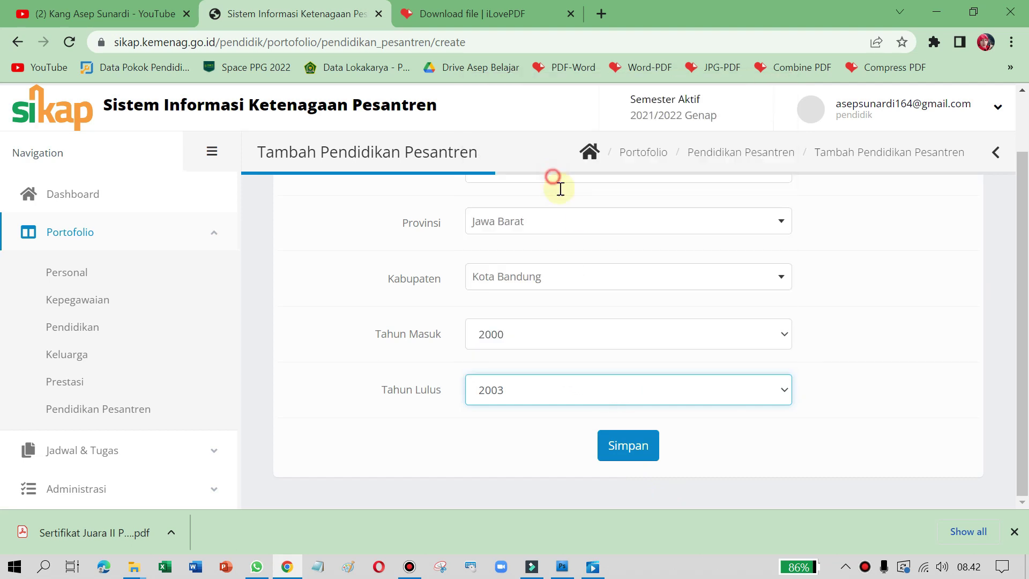
click(629, 453)
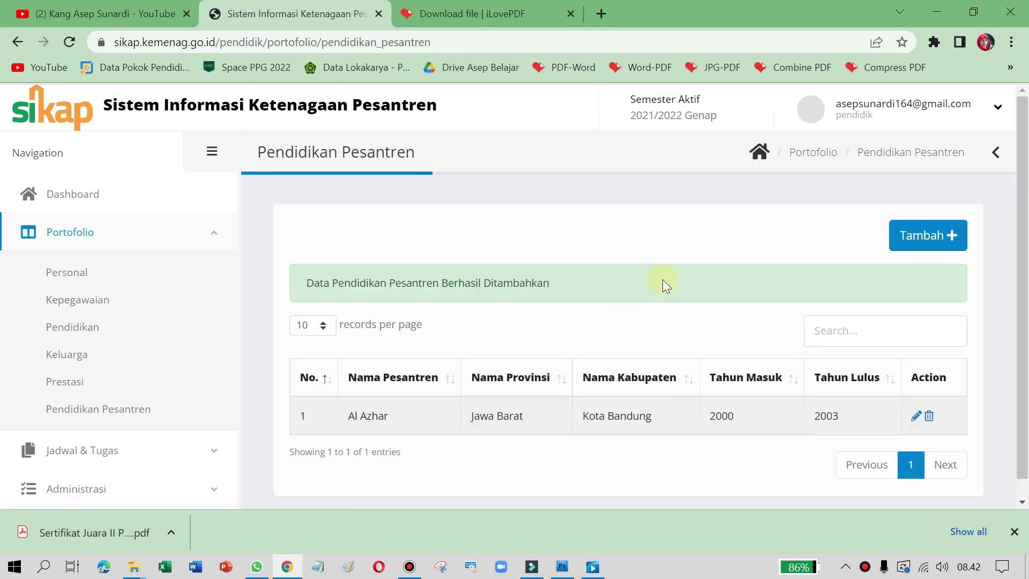
Step: Delete the Al Azhar row via its trash icon and confirm with Hapus
scroll(677, 257, down, 1)
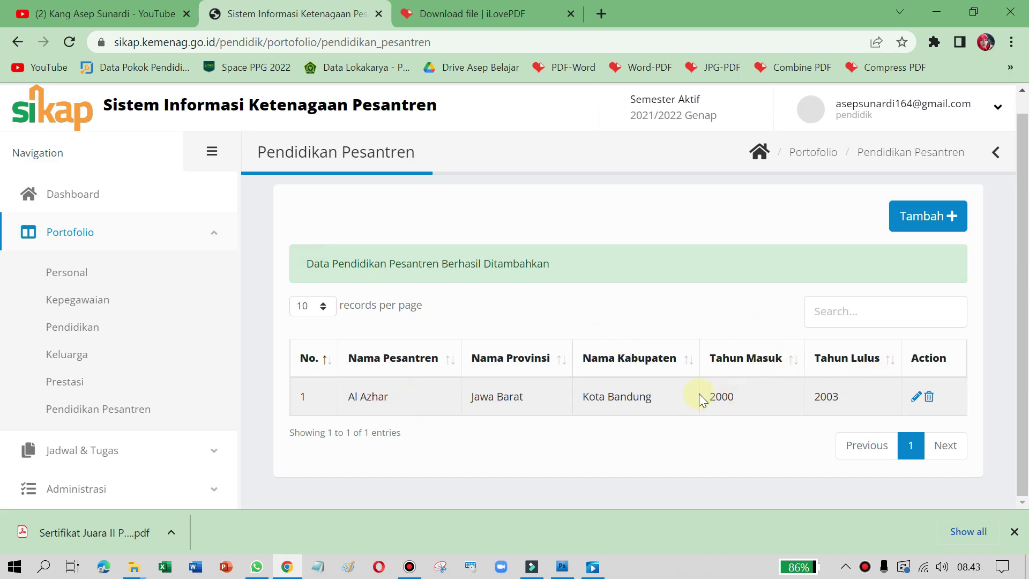
click(927, 400)
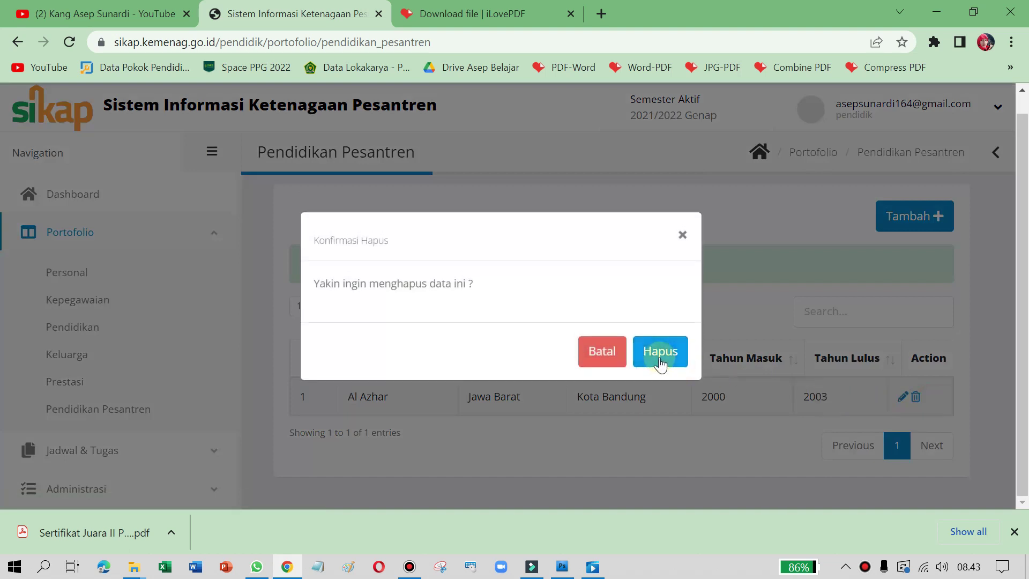
click(660, 351)
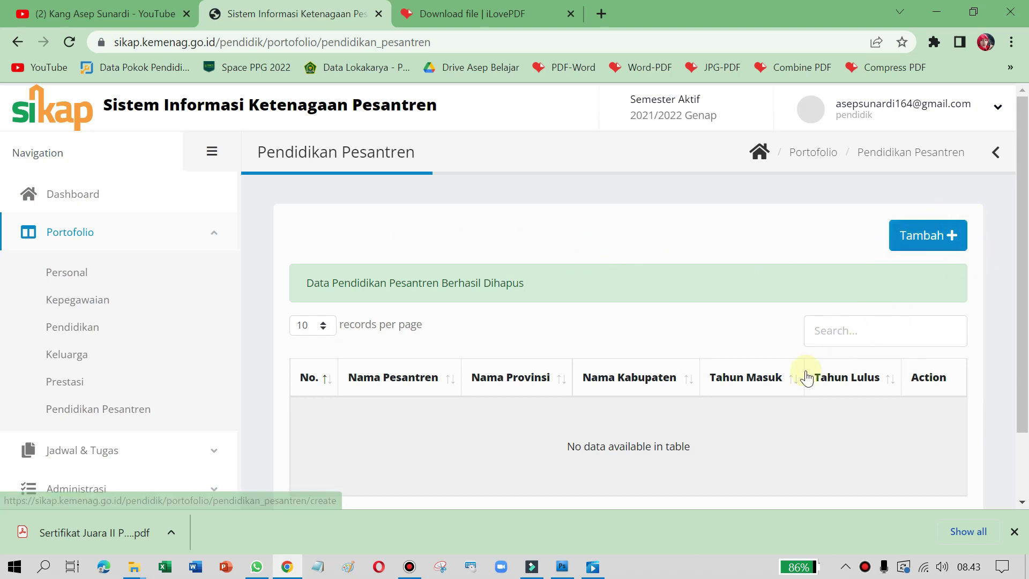
scroll(633, 377, down, 2)
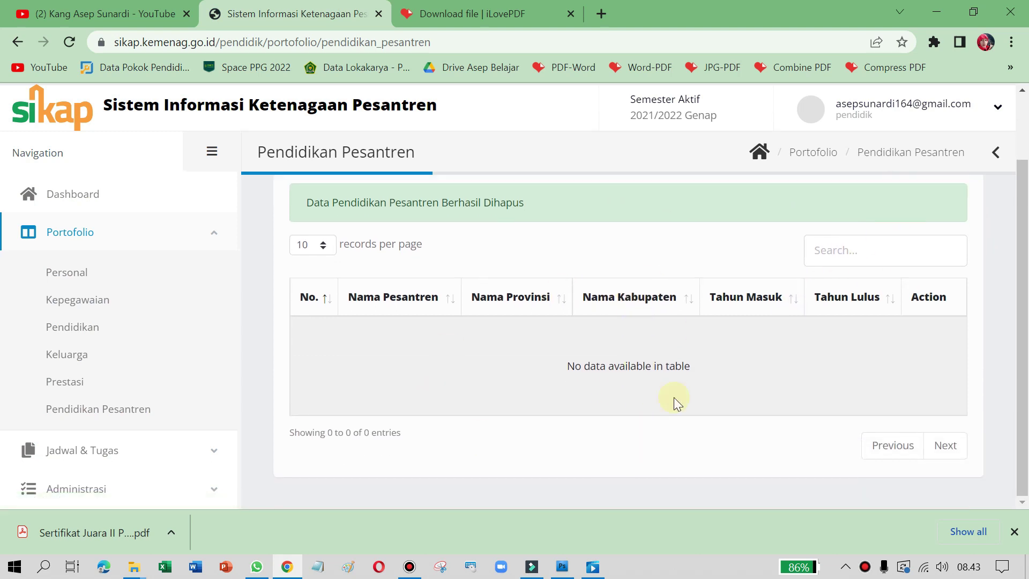
scroll(536, 332, up, 2)
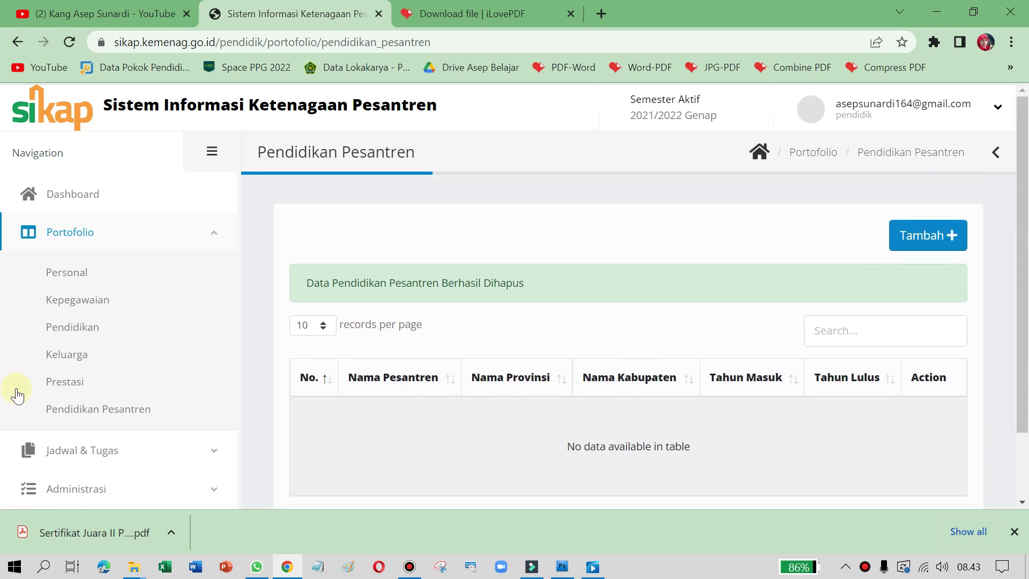
Step: Toggle the Portofolio and Jadwal & Tugas sidebar menus, leaving both collapsed
click(196, 240)
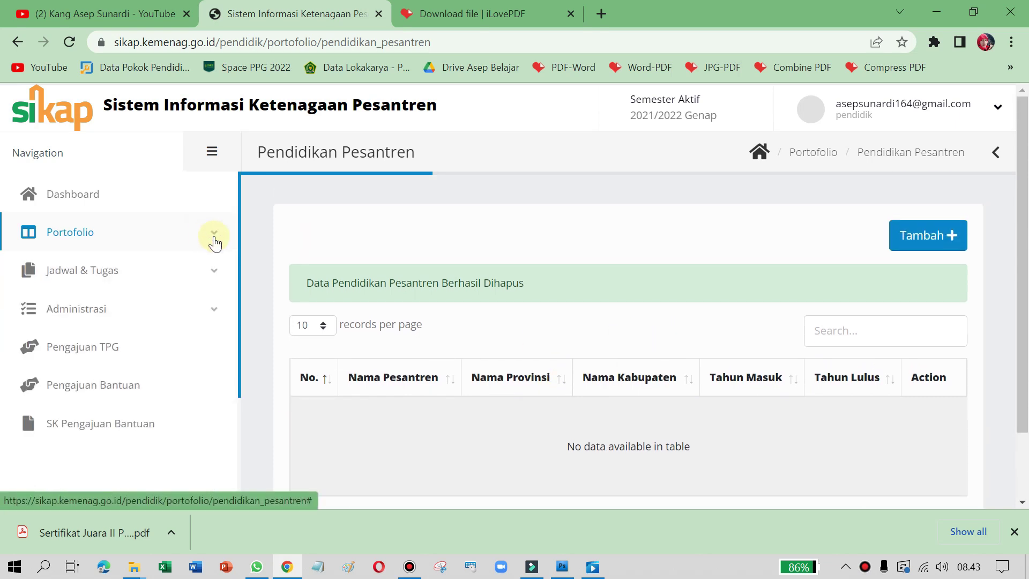
click(101, 239)
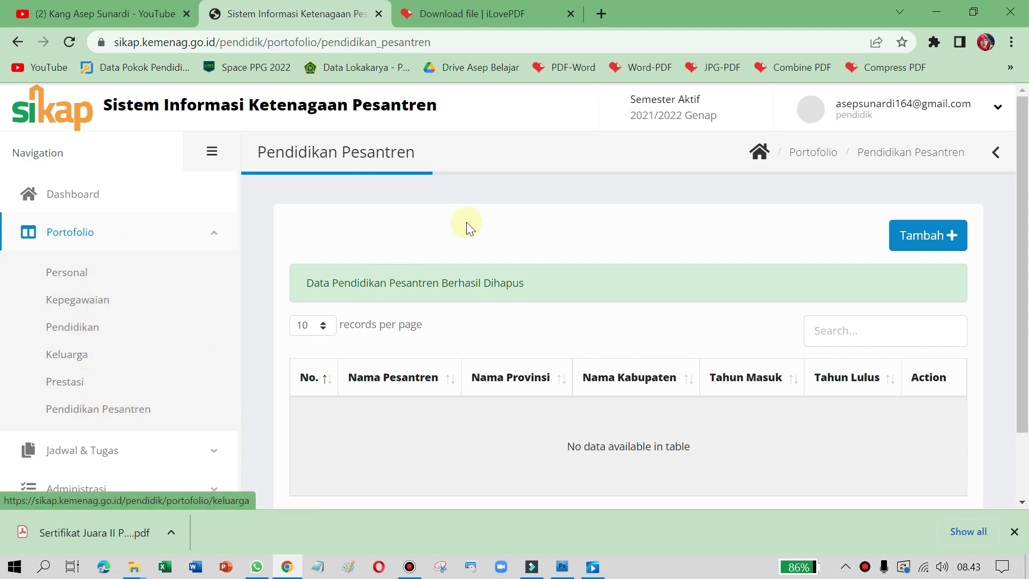
click(157, 240)
click(95, 276)
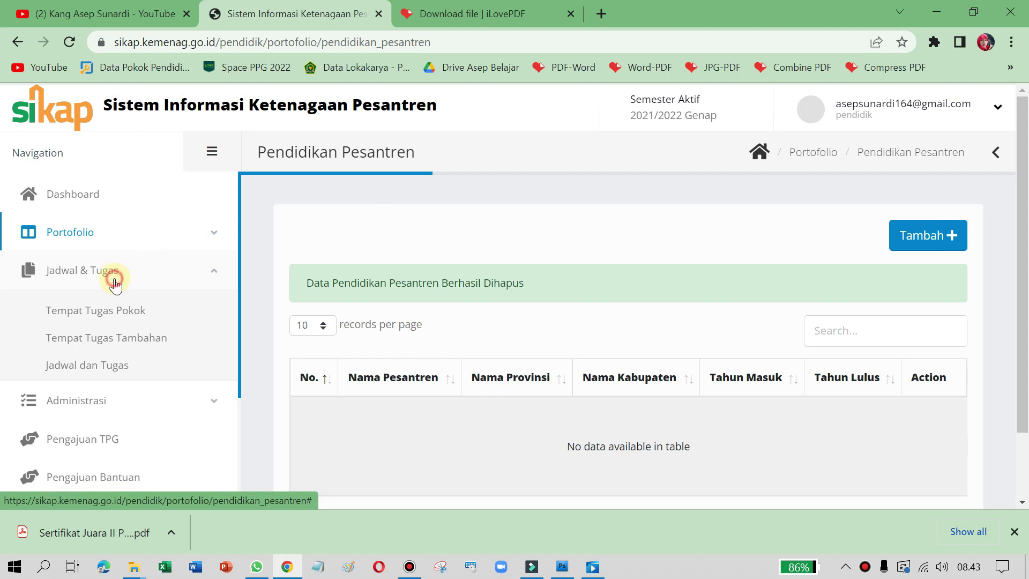
click(83, 273)
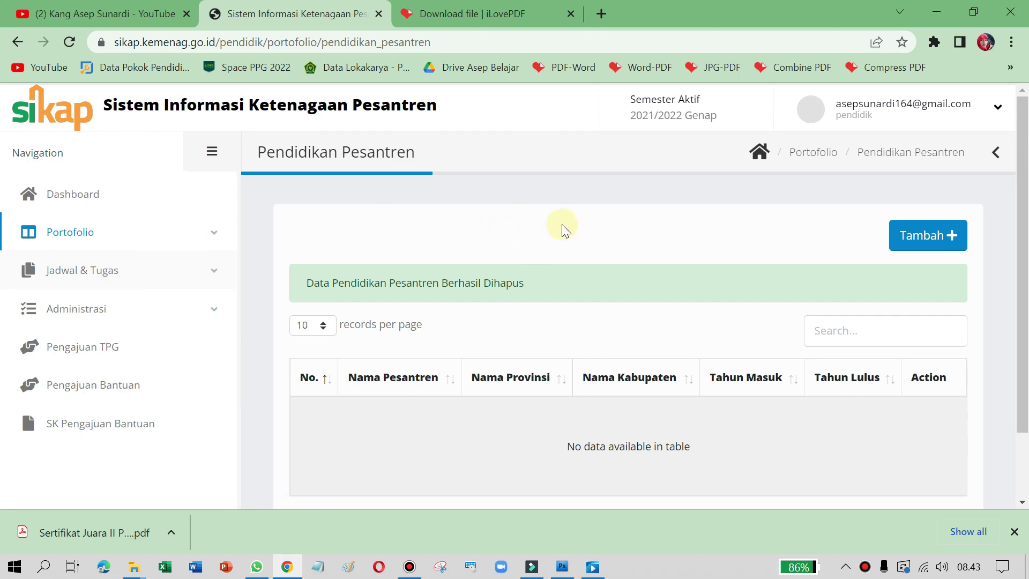
click(409, 566)
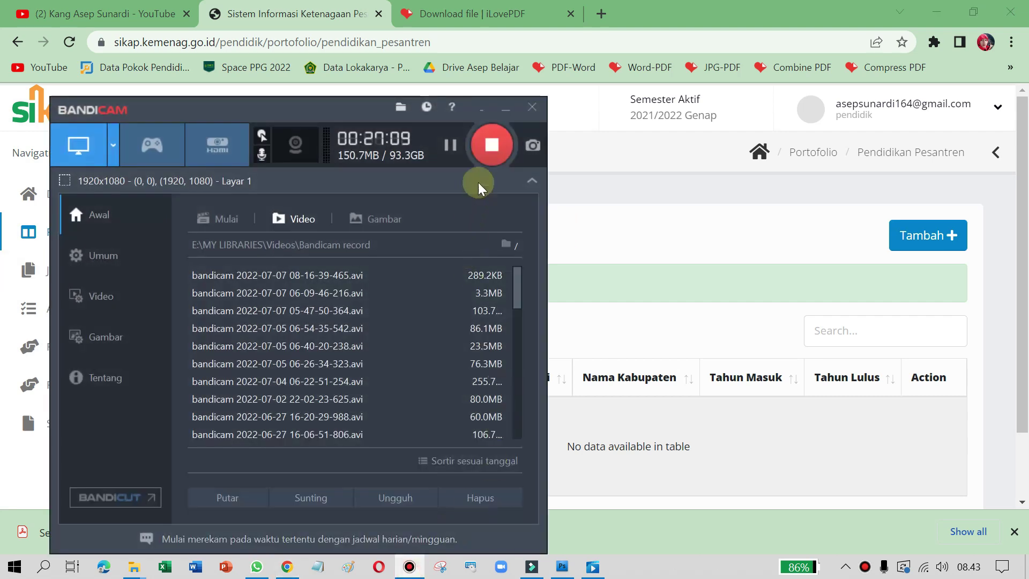